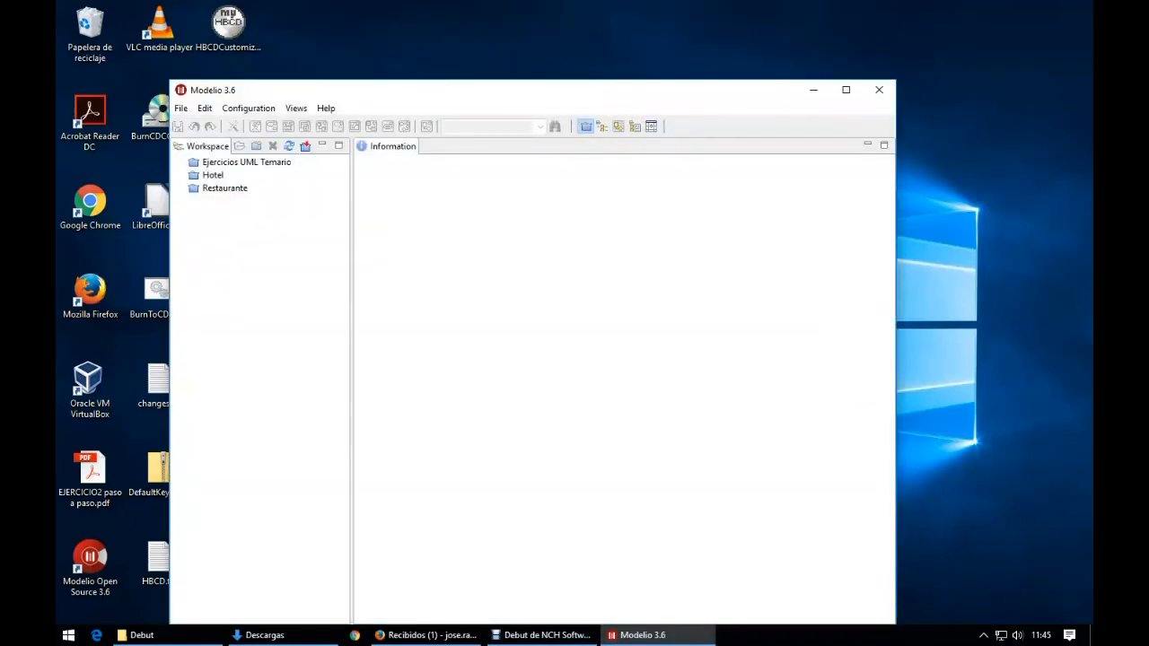
# Maximize the modelling window and create a project named "Ejercicios de clase"
pyautogui.click(846, 90)
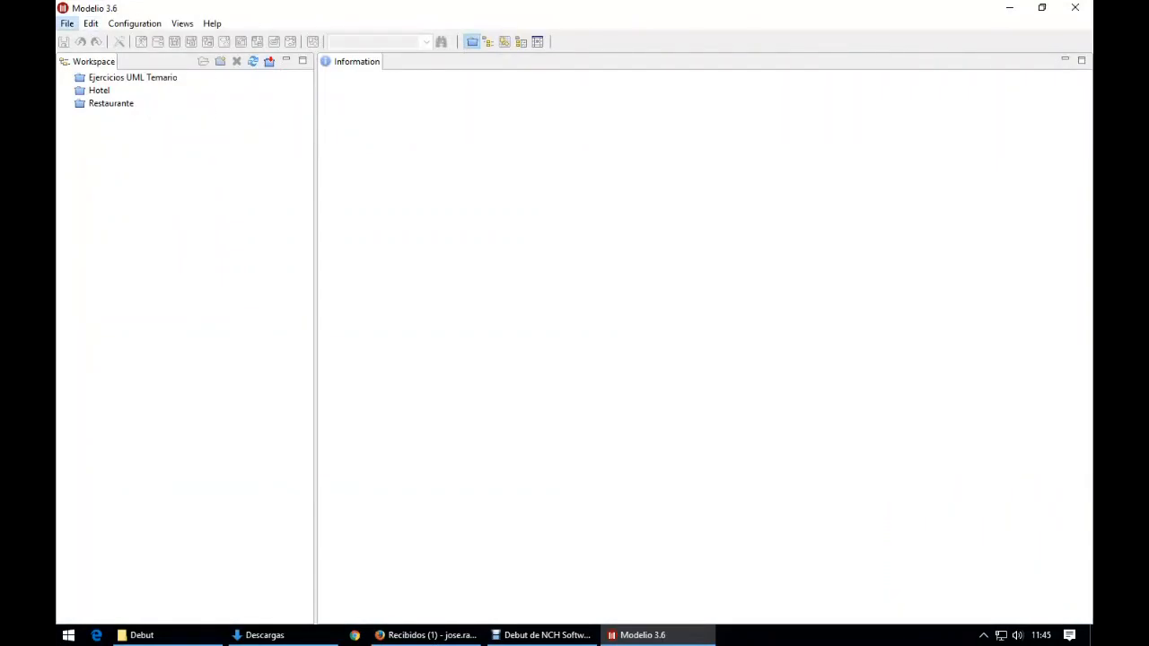
pyautogui.click(67, 24)
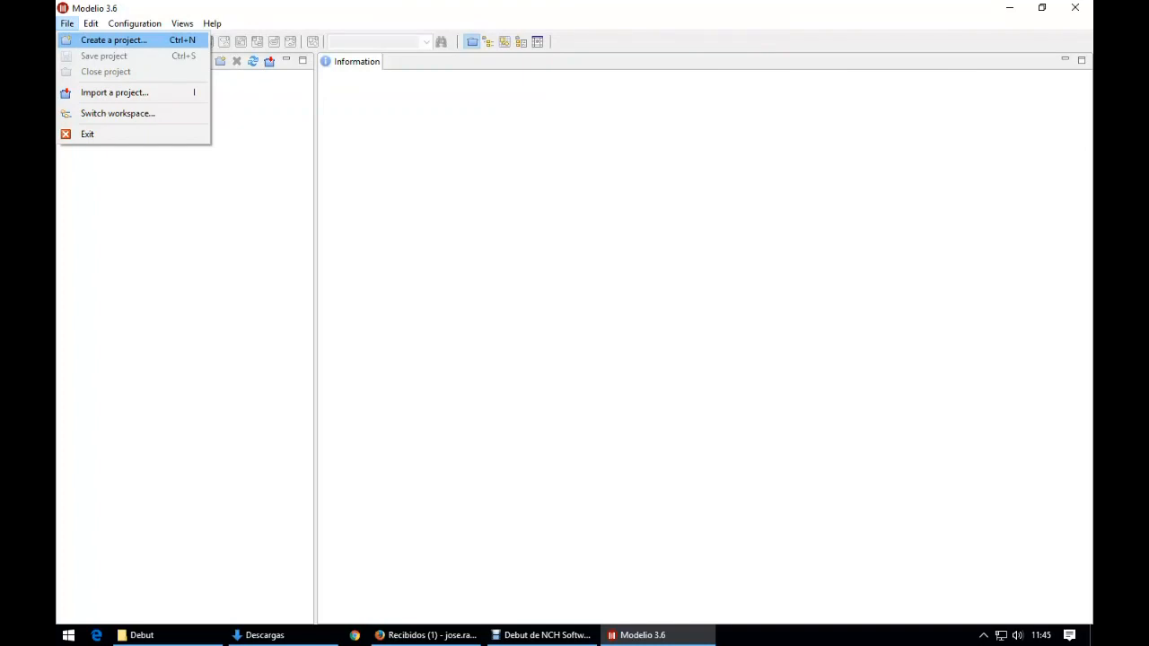
pyautogui.click(113, 40)
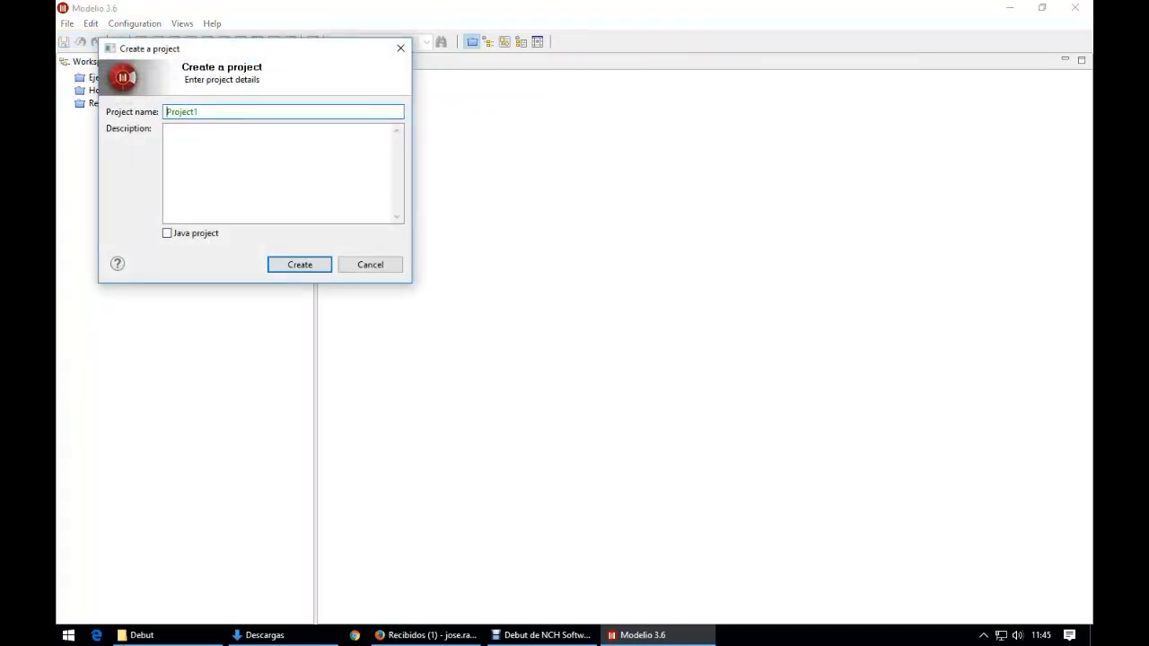
pyautogui.hotkey('shift', 'Right')
pyautogui.hotkey('shift', 'Right')
pyautogui.hotkey('shift', 'Right')
pyautogui.hotkey('shift', 'Right')
pyautogui.hotkey('shift', 'Right')
pyautogui.hotkey('shift', 'Right')
pyautogui.hotkey('shift', 'Right')
pyautogui.hotkey('shift', 'Right')
pyautogui.write('Ejercicios de clase')
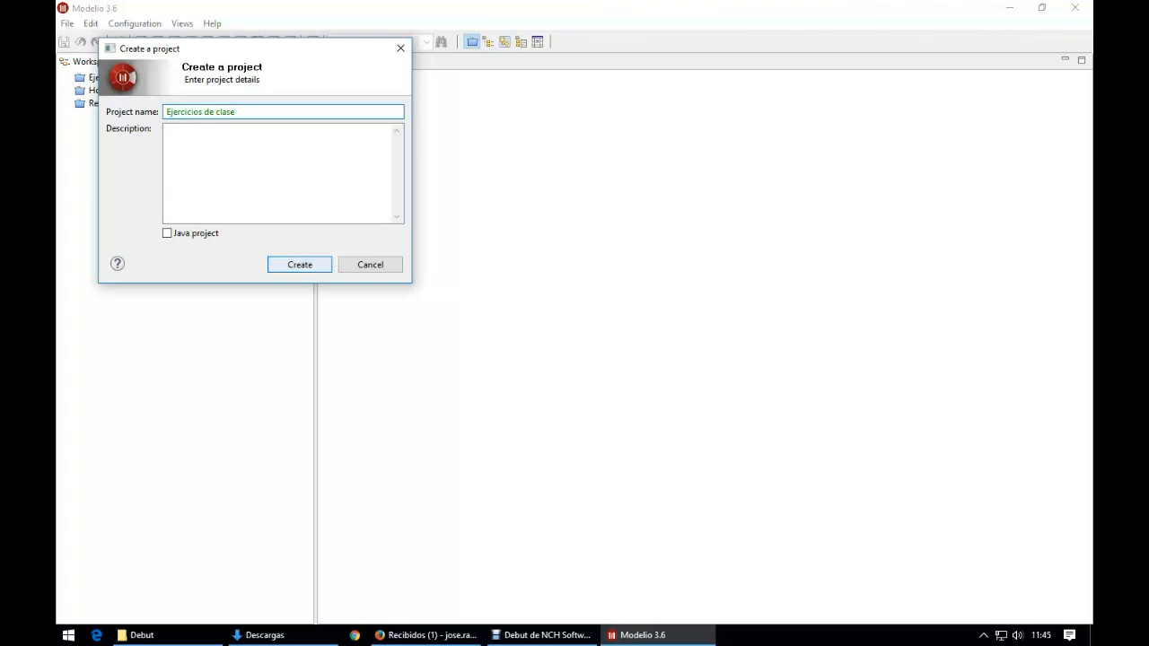
pyautogui.click(300, 264)
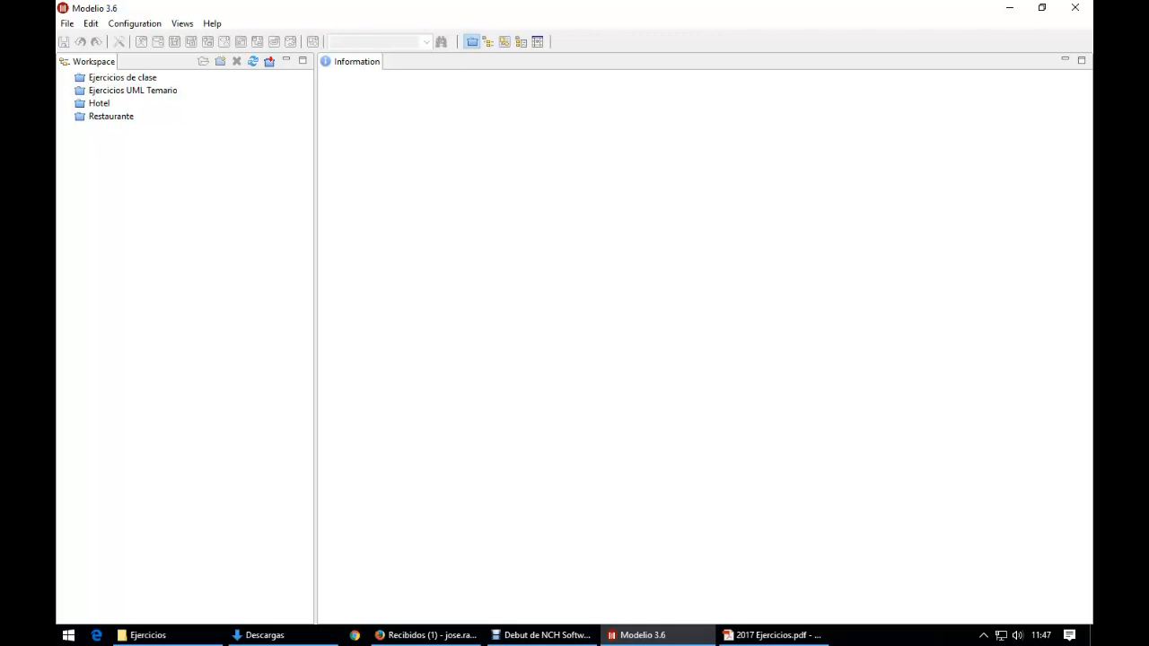
# Open the Ejercicios de clase project and create a class diagram named "Ejercicio 0" in its ejercicios de clase package
pyautogui.rightClick(120, 79)
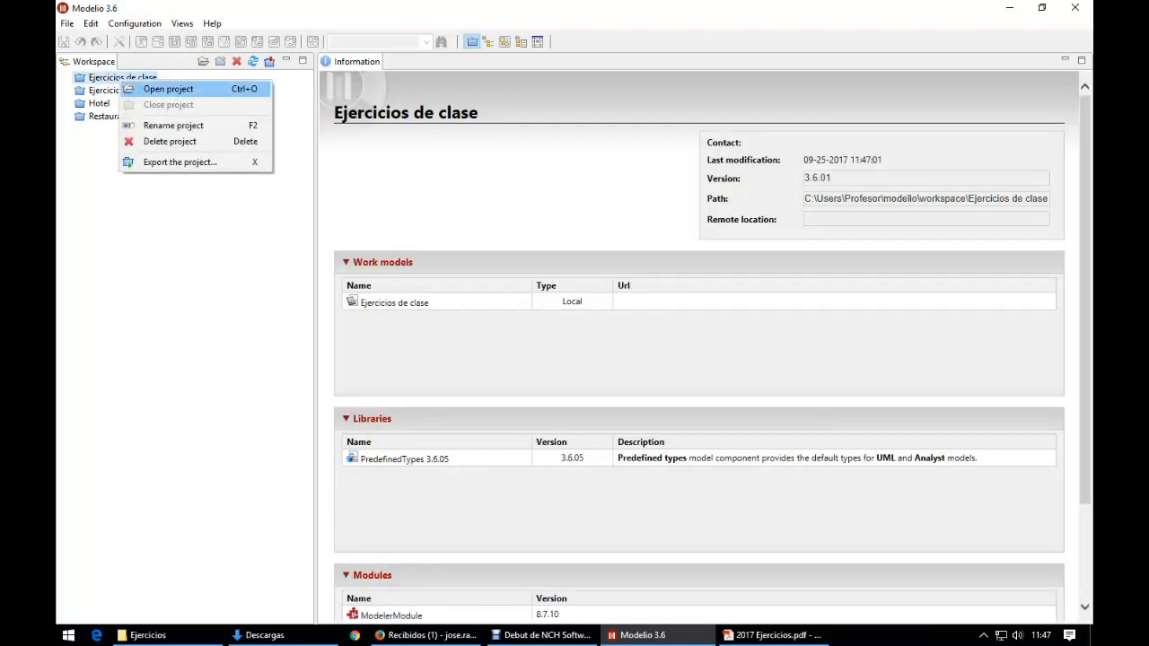
pyautogui.click(168, 89)
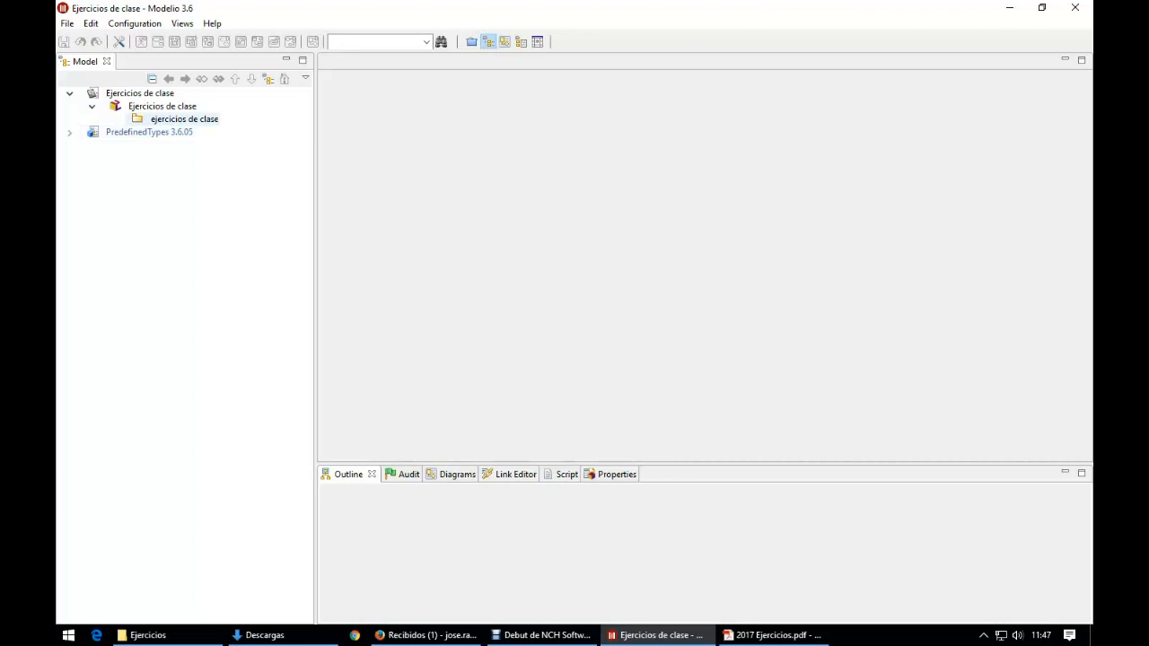
pyautogui.rightClick(183, 119)
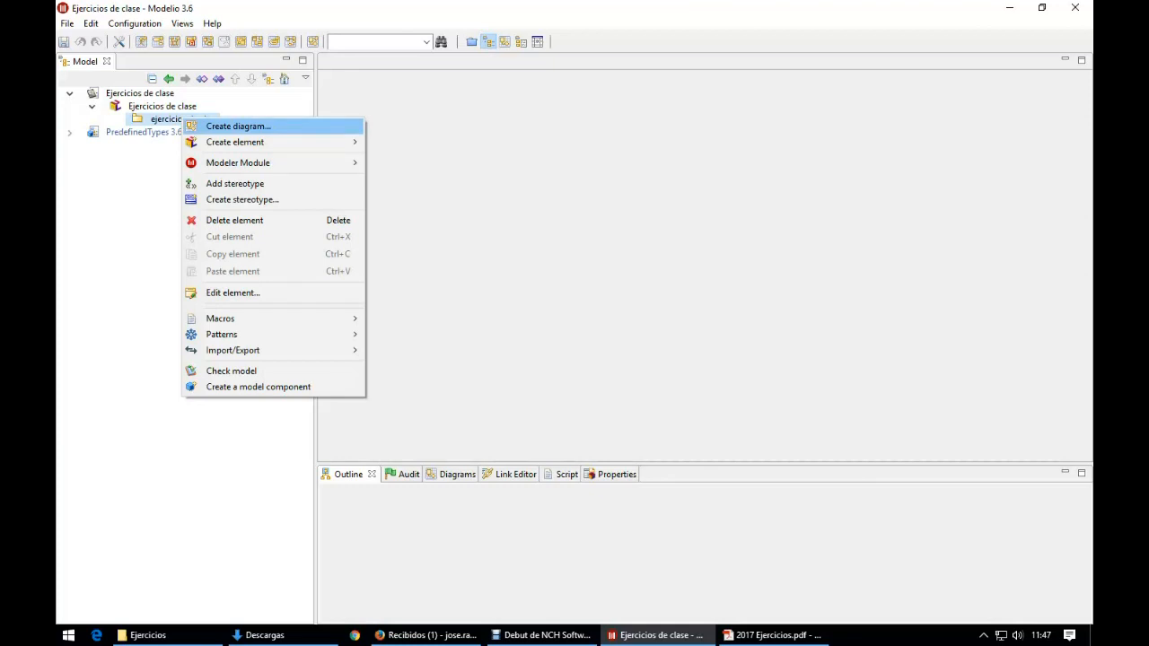
pyautogui.click(238, 127)
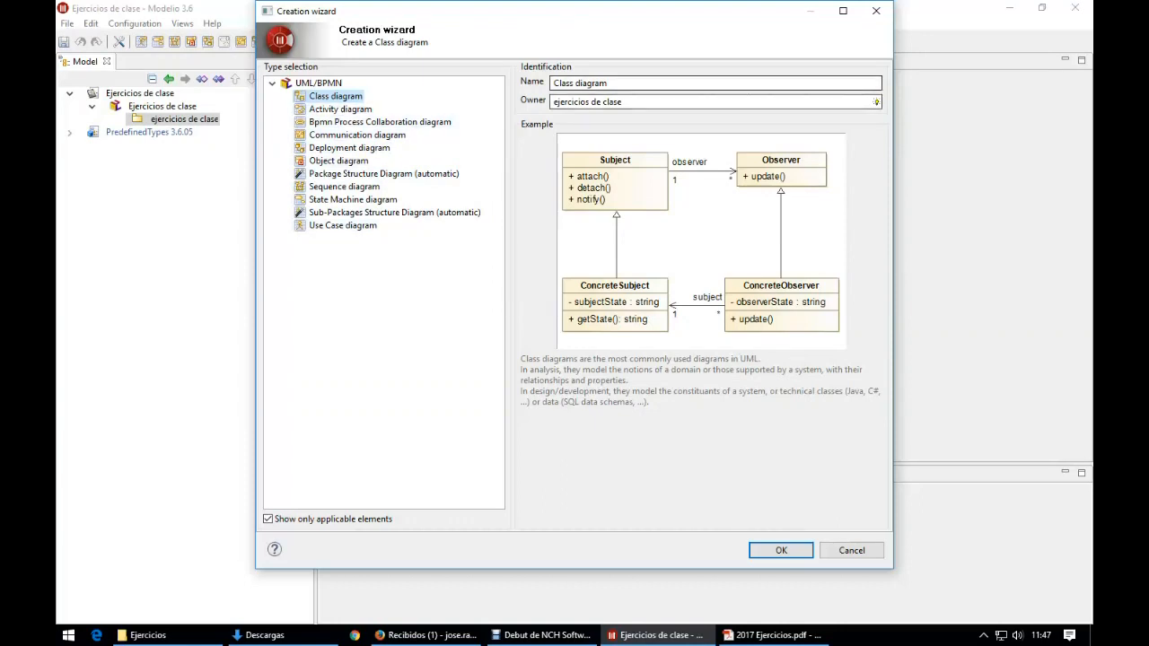
pyautogui.moveTo(611, 84); pyautogui.dragTo(550, 84)
pyautogui.write('Ejercicio ')
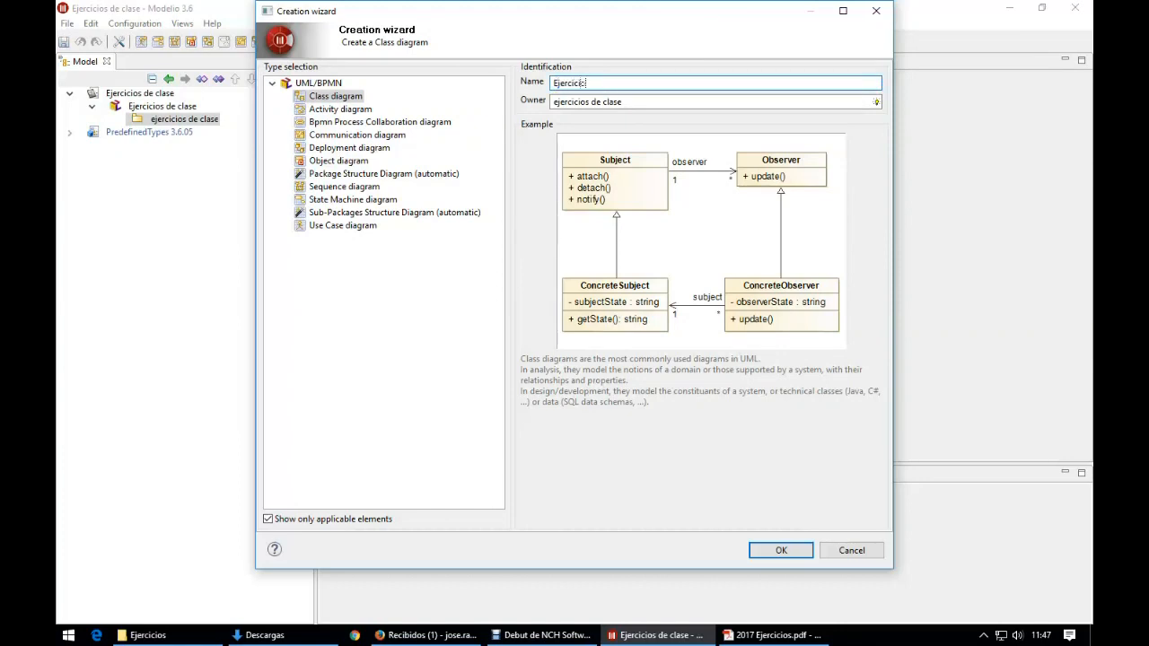
pyautogui.write('5')
pyautogui.click(779, 551)
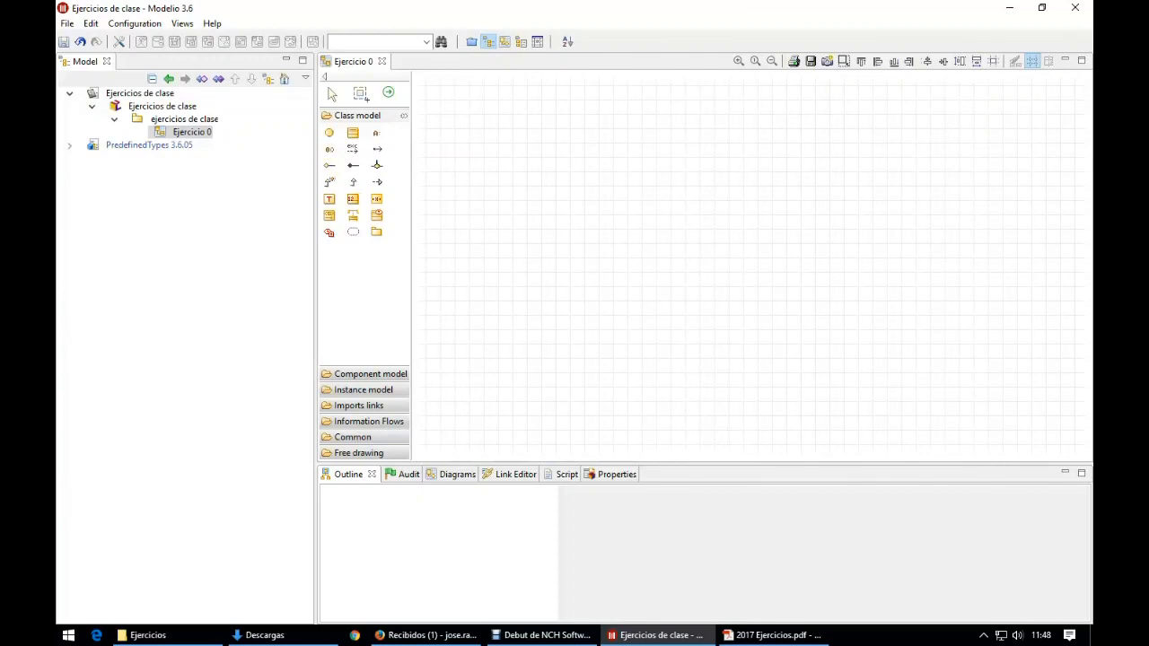
# Switch to 2017 Ejercicios.pdf in Acrobat Reader and examine the Ejercicio 0 statement for the clients and the data required about them
pyautogui.click(770, 635)
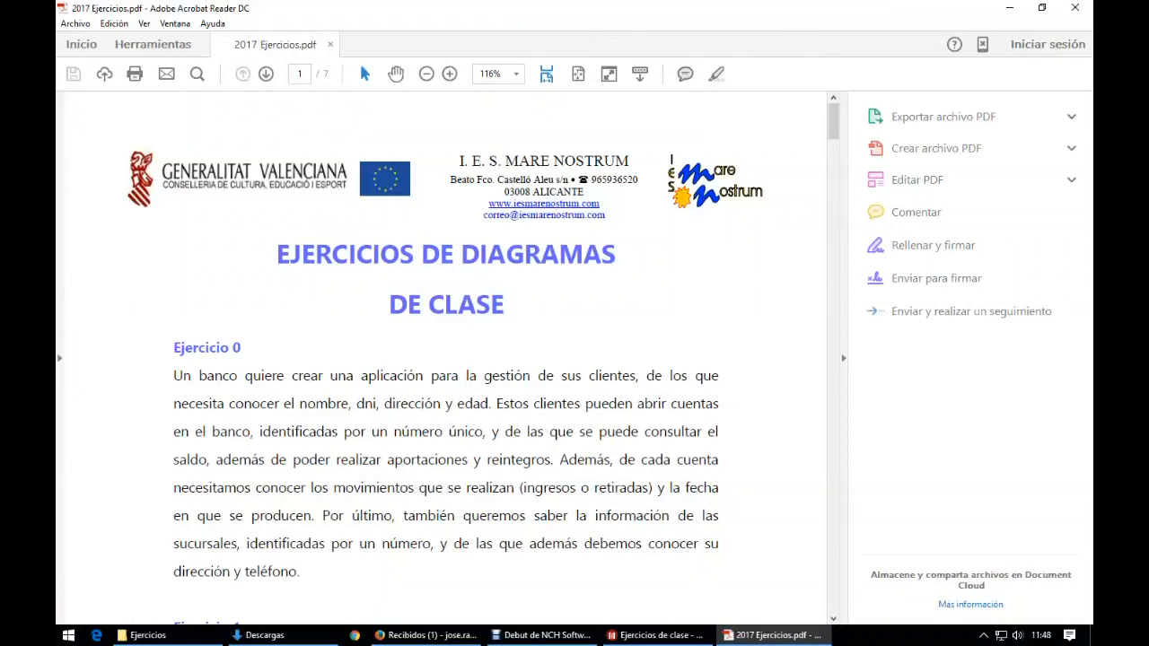
pyautogui.moveTo(299, 403); pyautogui.dragTo(529, 404)
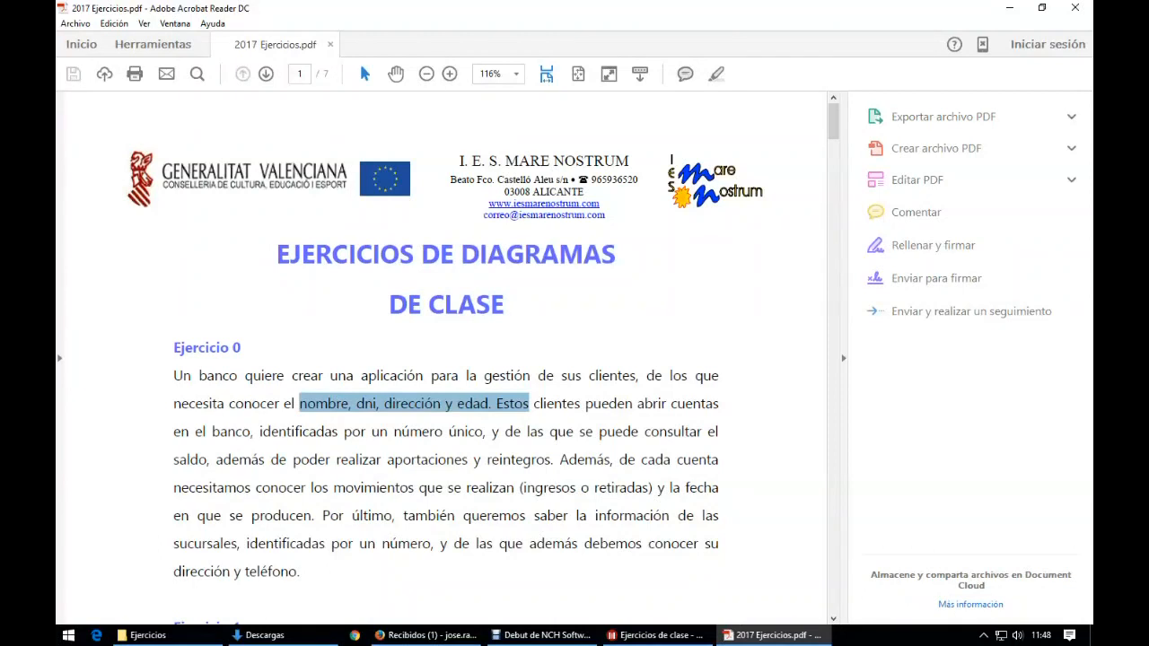
pyautogui.doubleClick(613, 376)
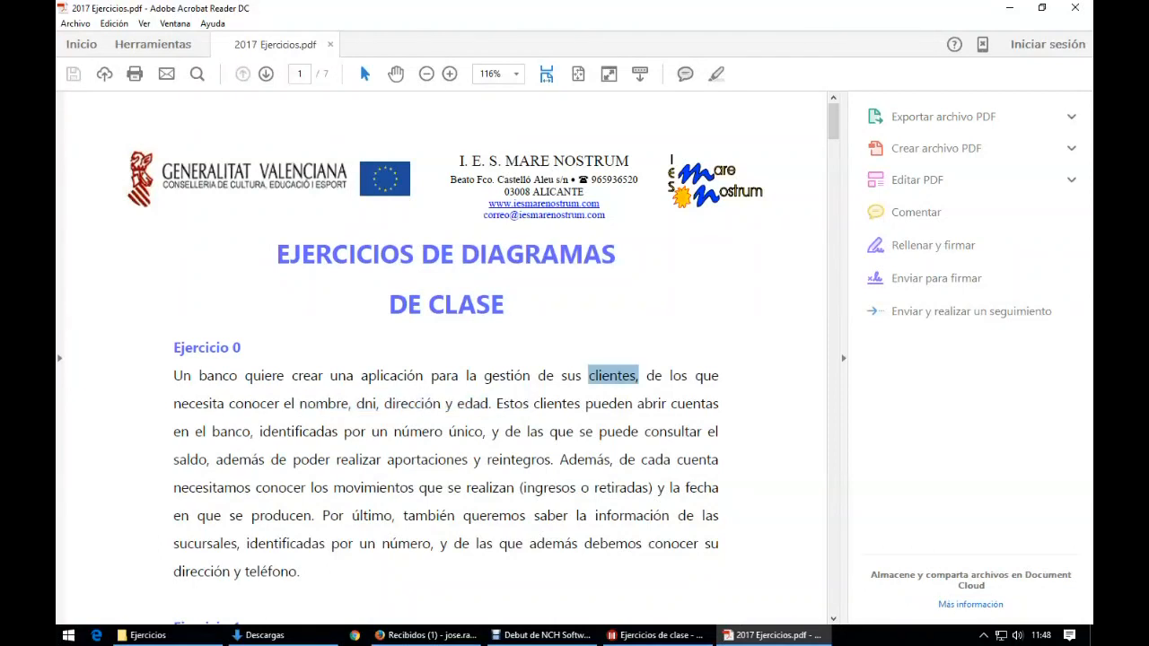
# Switch back to Modelio and add a class named "Cliente" to the upper middle of the Ejercicio 0 diagram
pyautogui.click(655, 634)
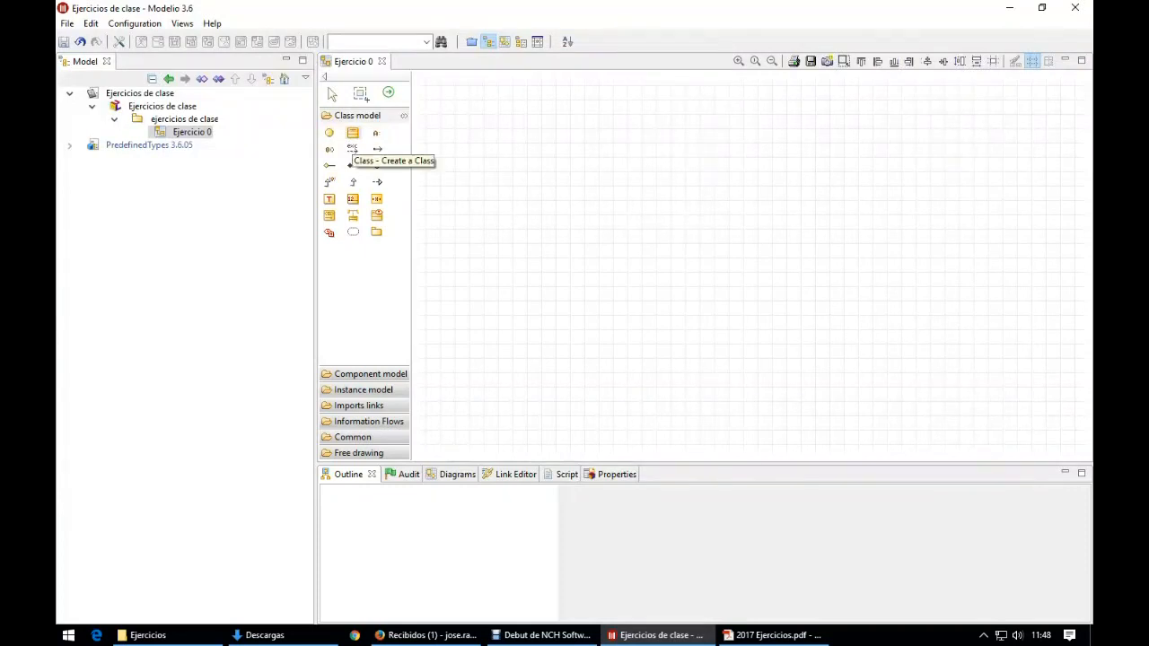
pyautogui.click(670, 153)
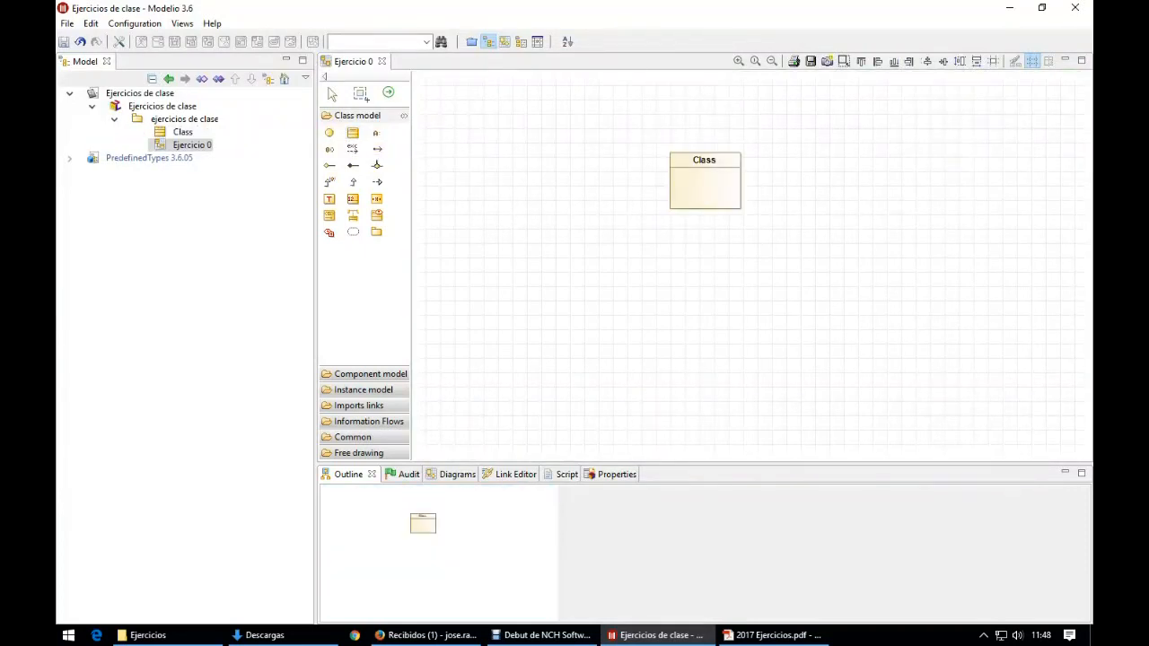
pyautogui.doubleClick(705, 176)
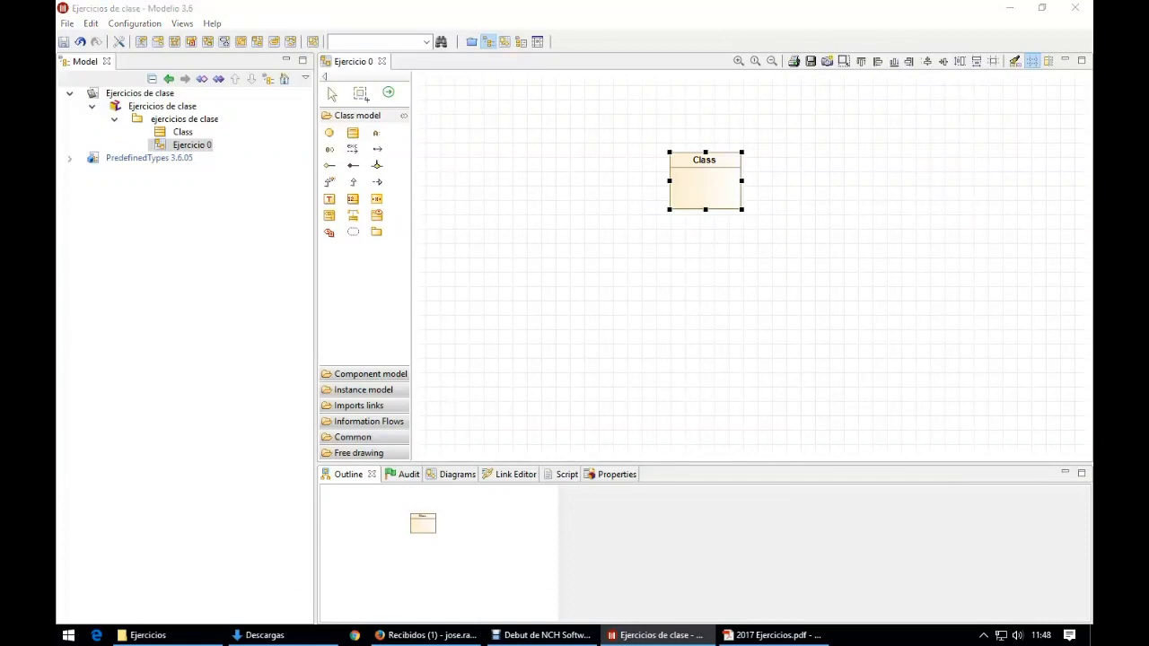
pyautogui.click(574, 147)
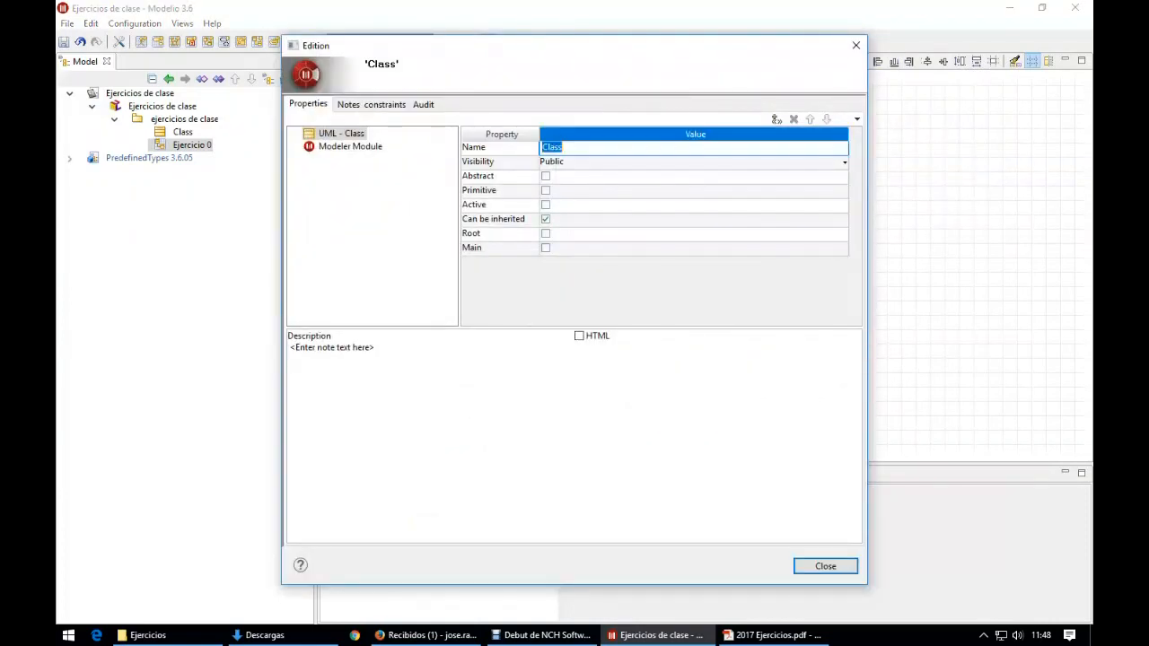
pyautogui.write('Cliente')
pyautogui.click(826, 565)
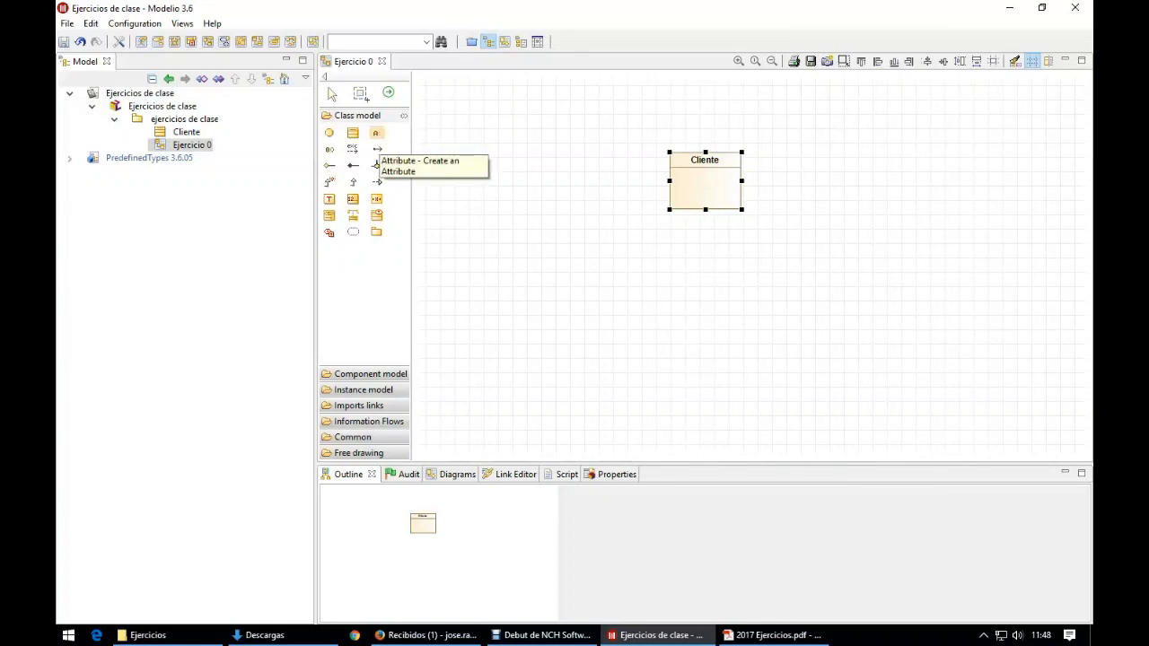
# Add an attribute to the Cliente class and name it "nombre"
pyautogui.click(376, 165)
pyautogui.click(705, 184)
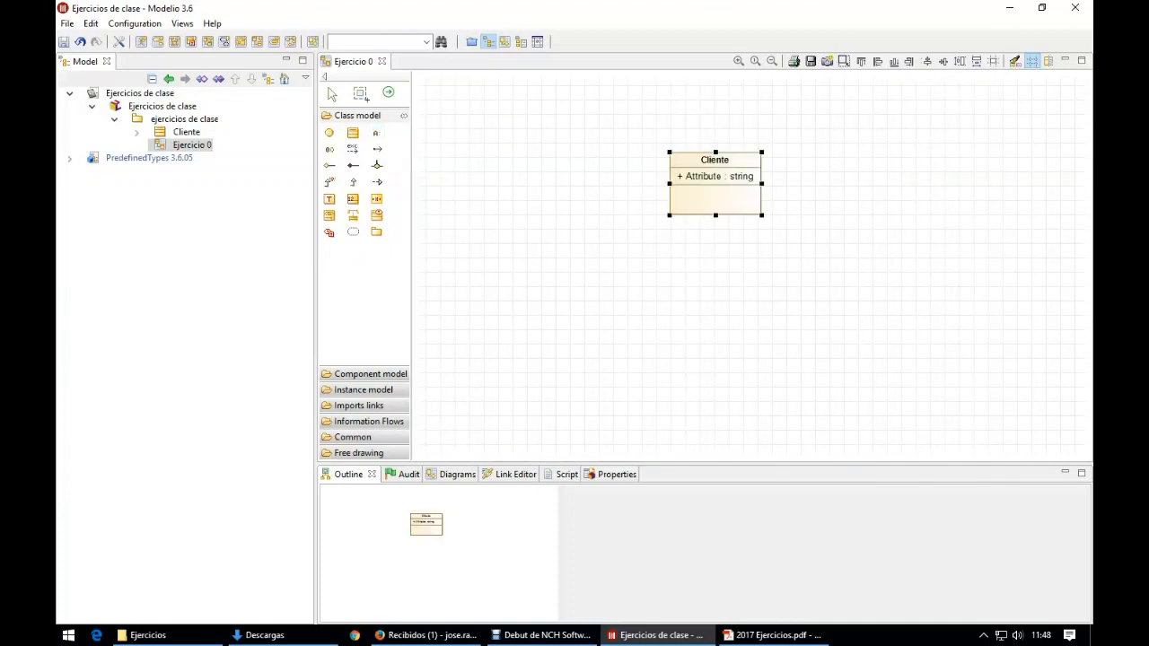
pyautogui.click(716, 177)
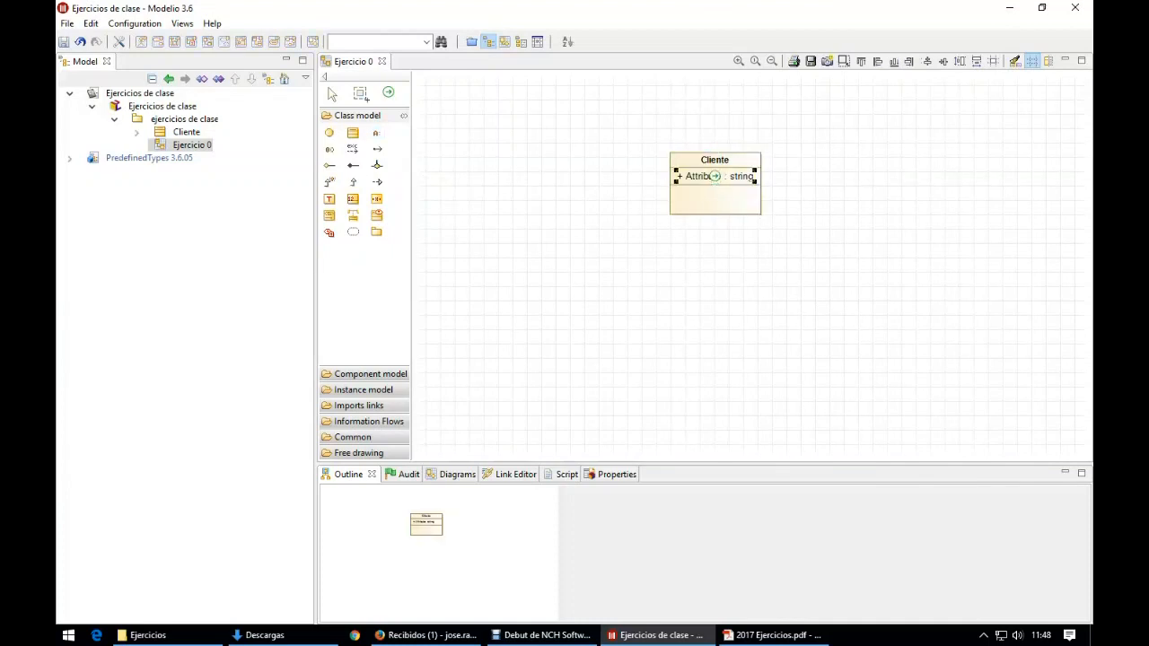
pyautogui.doubleClick(716, 176)
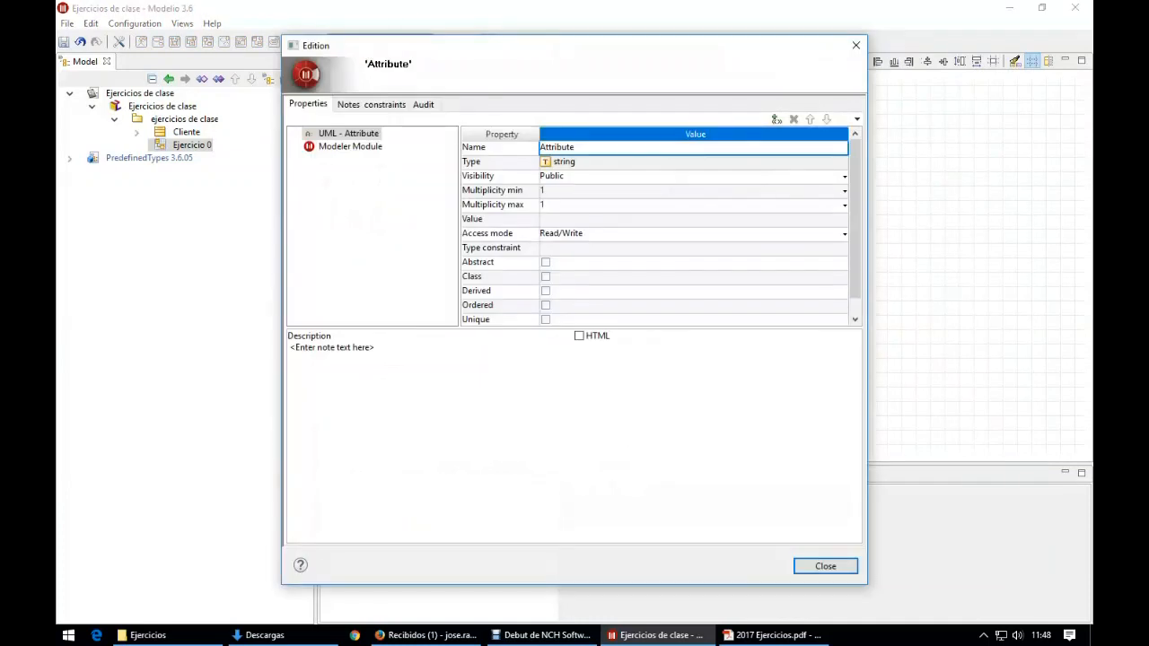
pyautogui.write('nombre')
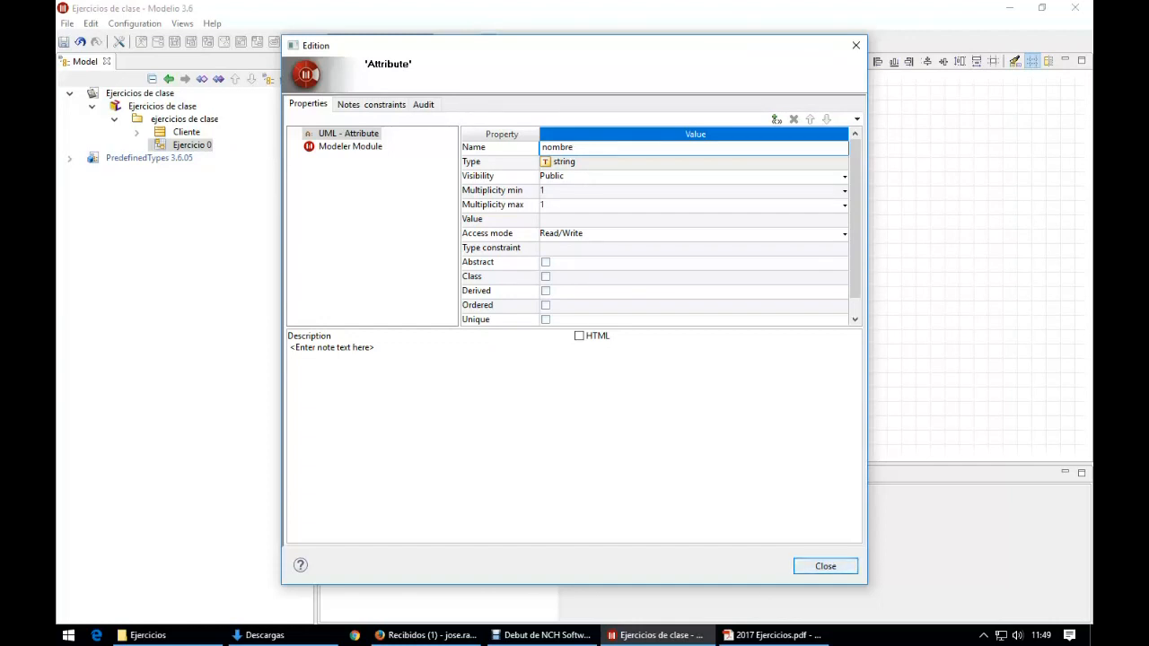
pyautogui.press('Return')
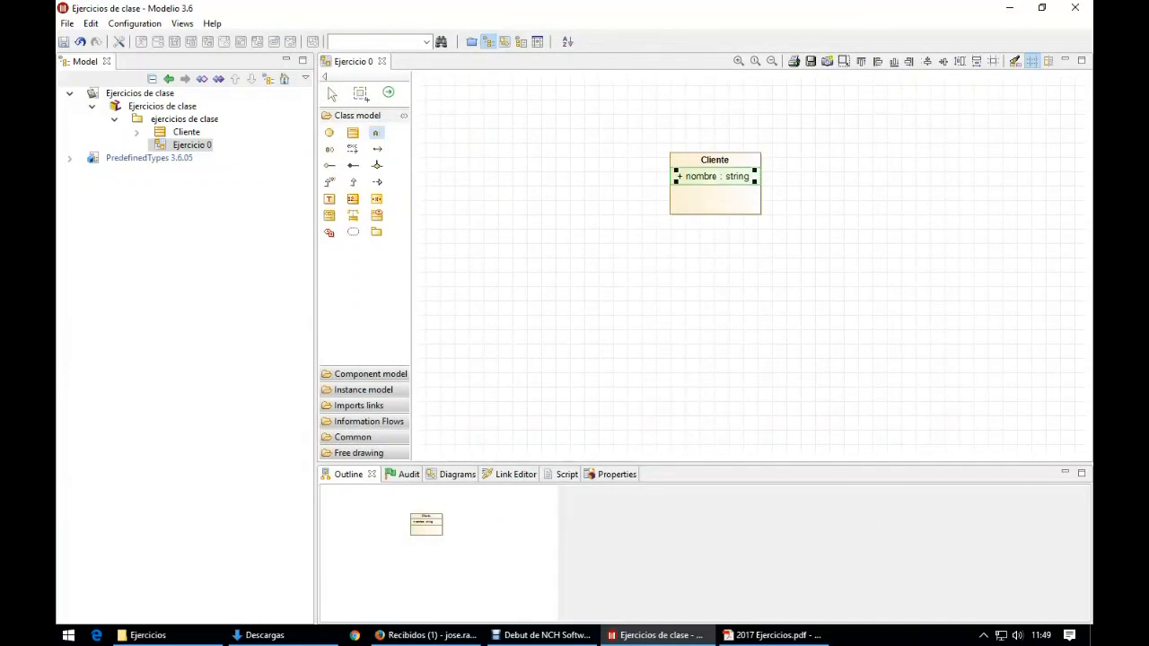
# Add a second attribute named "direccion" to the Cliente class
pyautogui.click(715, 177)
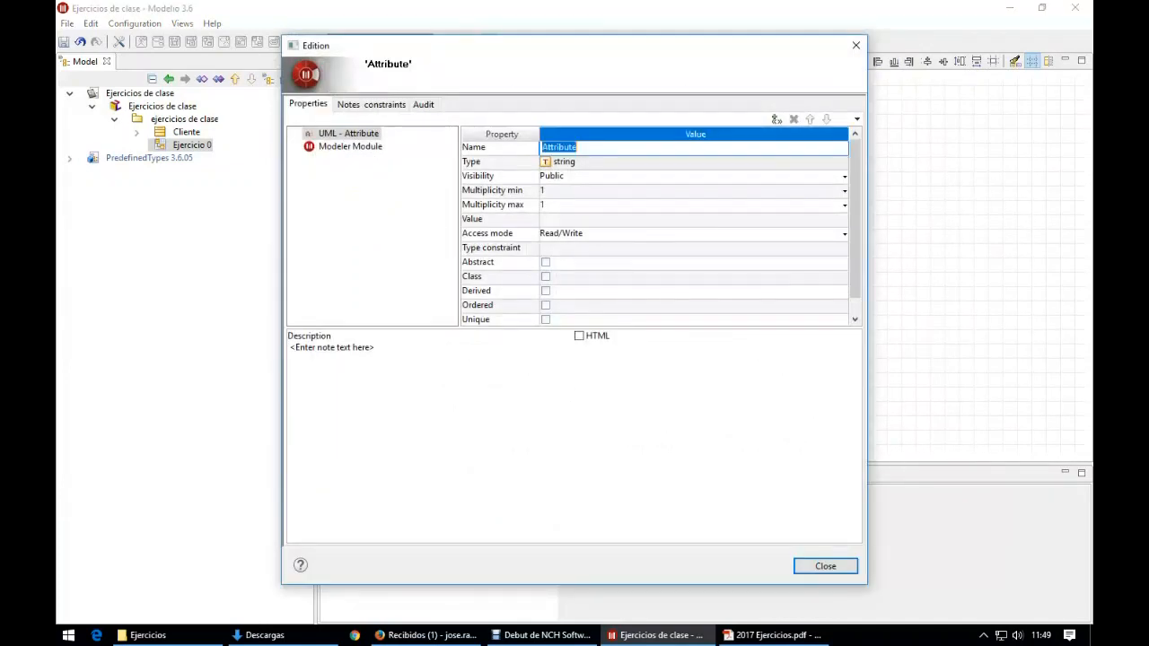
pyautogui.write('direccion')
pyautogui.click(825, 566)
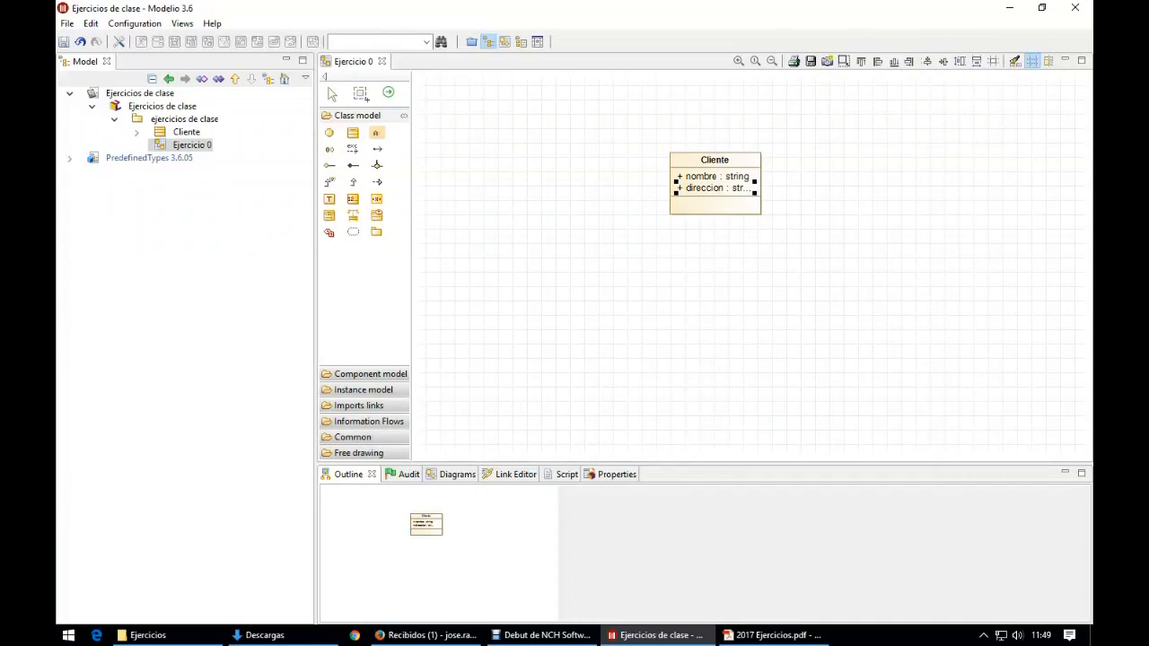
# Add a third attribute to the Cliente class and name it "dni"
pyautogui.click(716, 188)
pyautogui.click(715, 200)
pyautogui.doubleClick(715, 200)
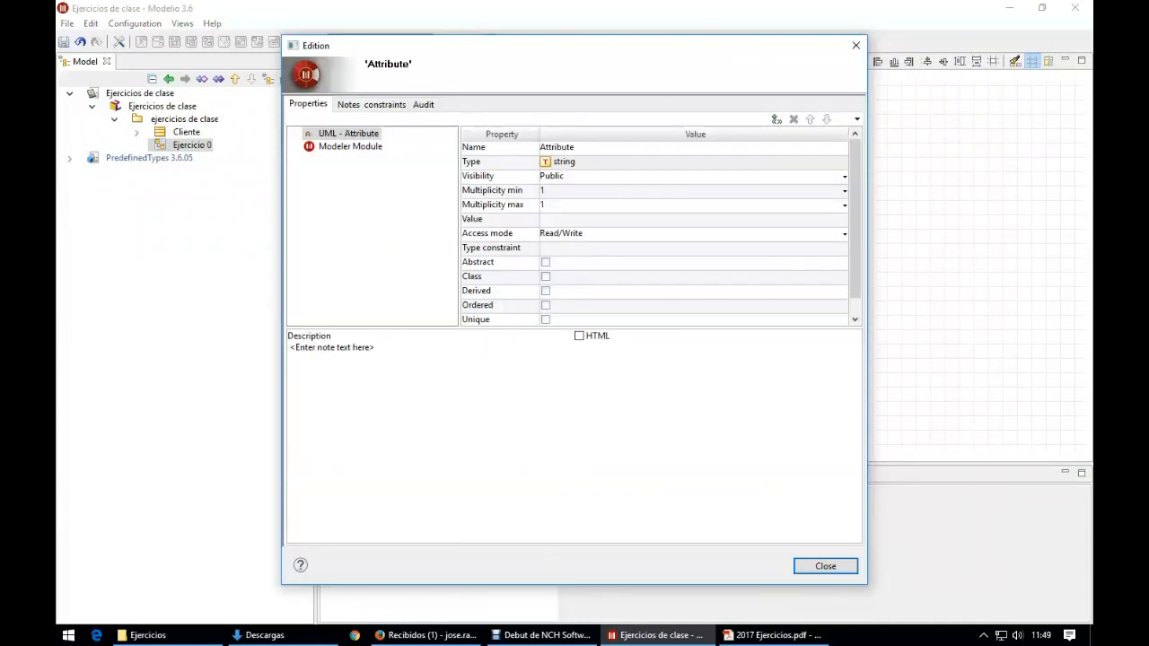
pyautogui.click(620, 148)
pyautogui.write('dni')
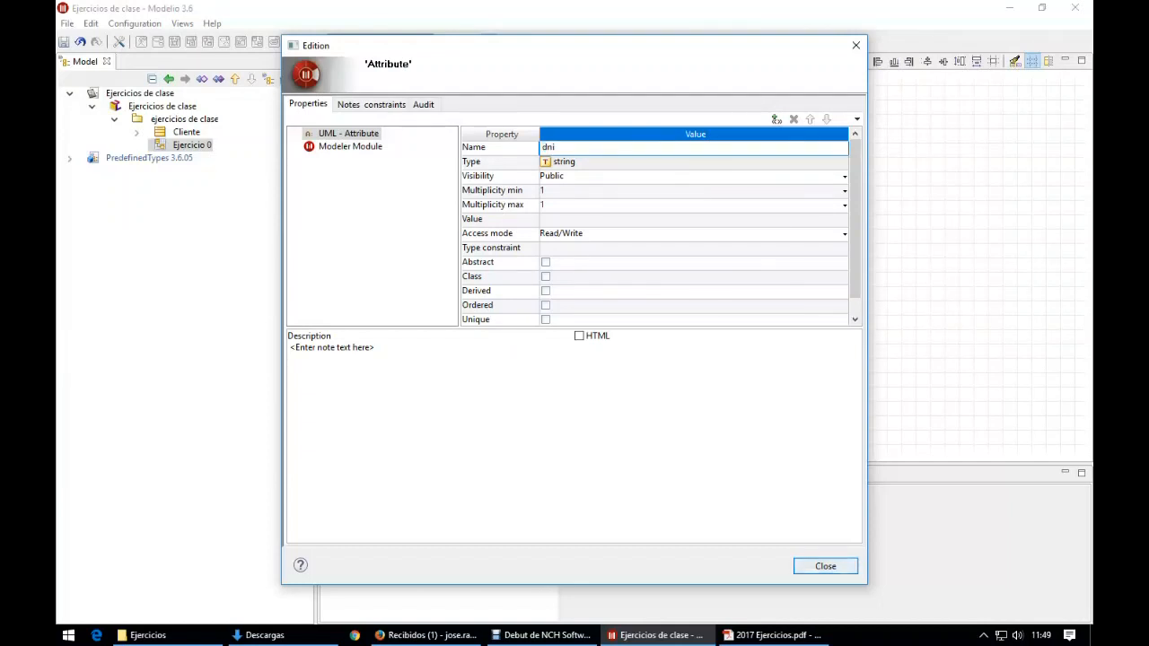
pyautogui.click(825, 565)
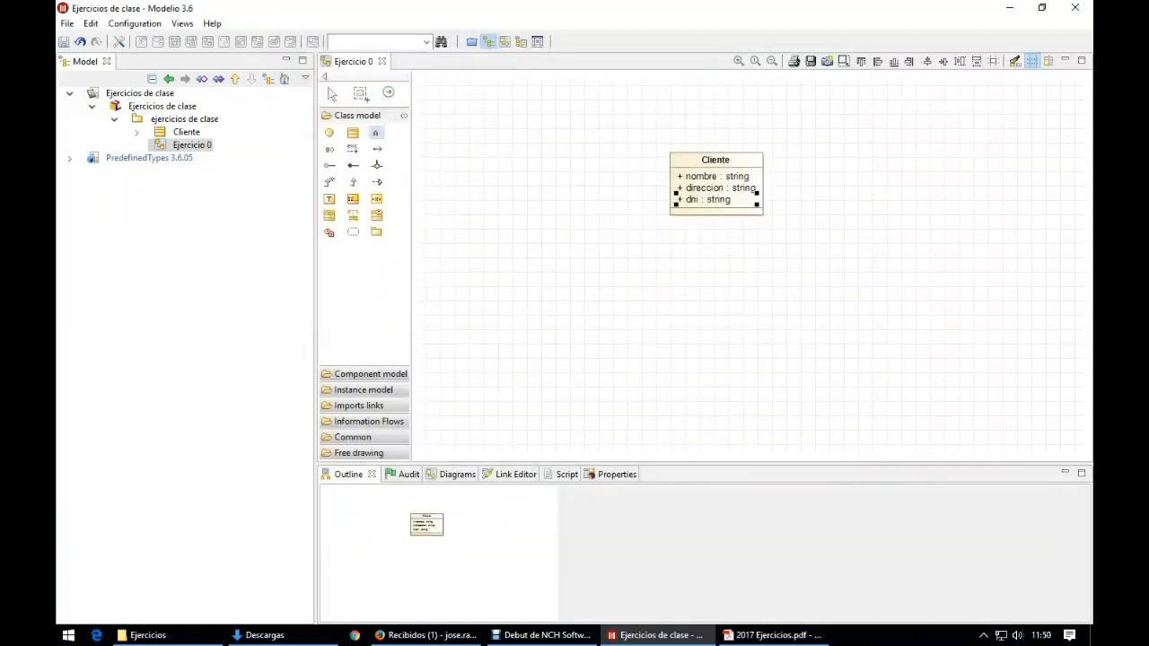
# Add a fourth attribute named "edad" to the Cliente class, with type integer and marked as derived
pyautogui.click(718, 188)
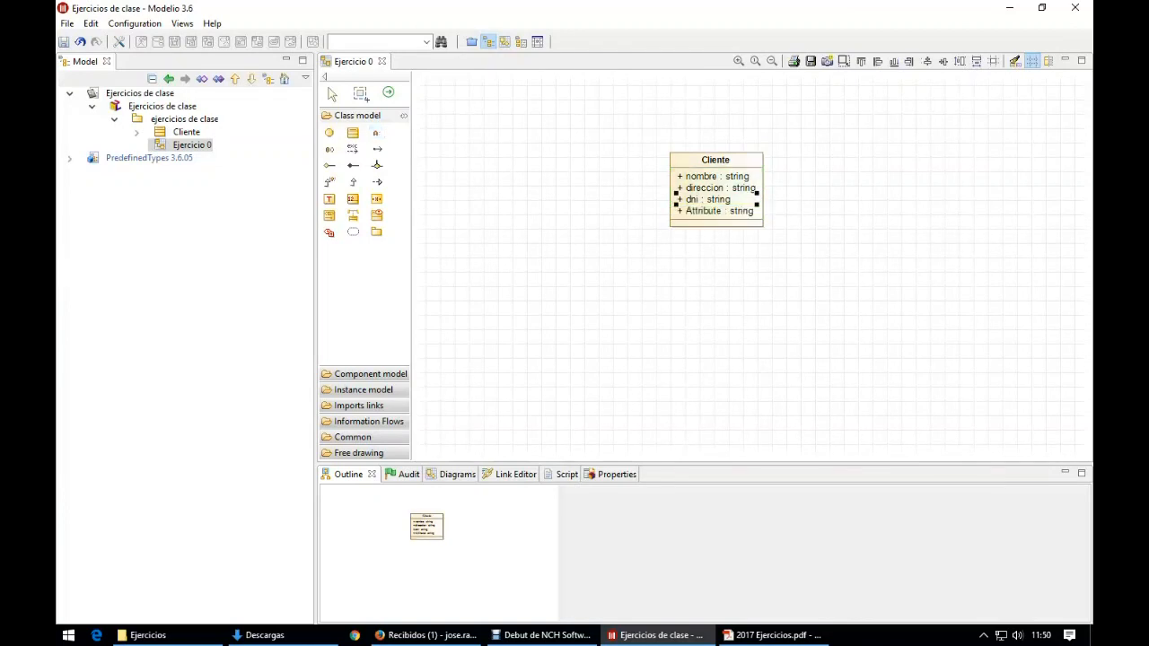
pyautogui.doubleClick(717, 211)
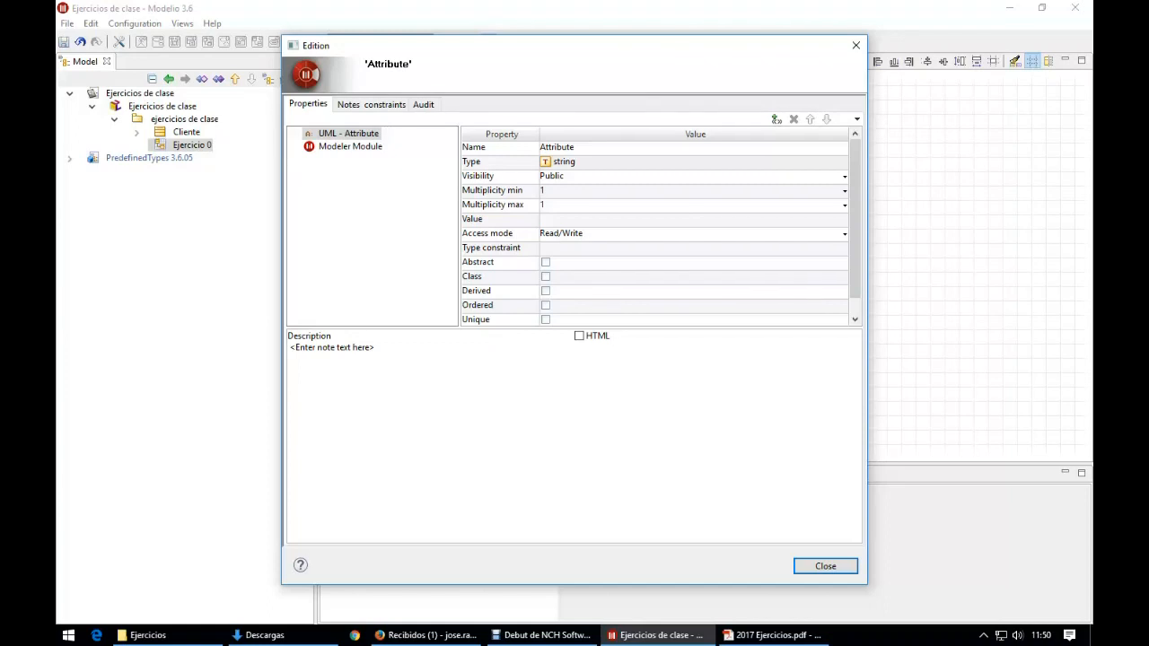
pyautogui.click(592, 147)
pyautogui.write('edad')
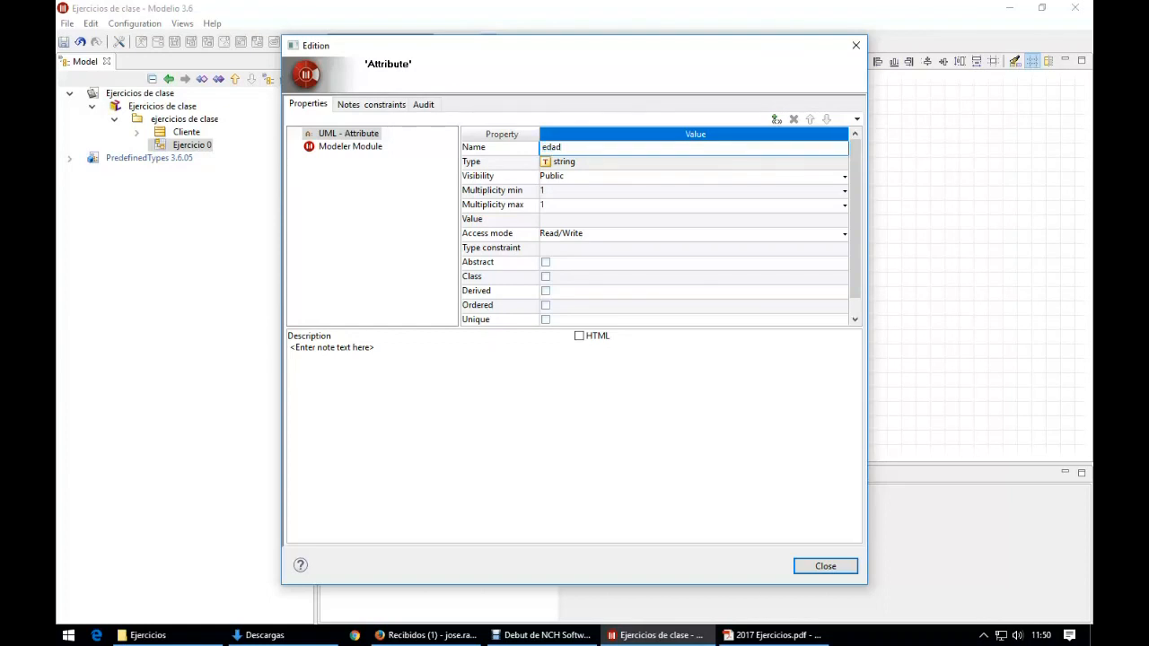
pyautogui.click(596, 161)
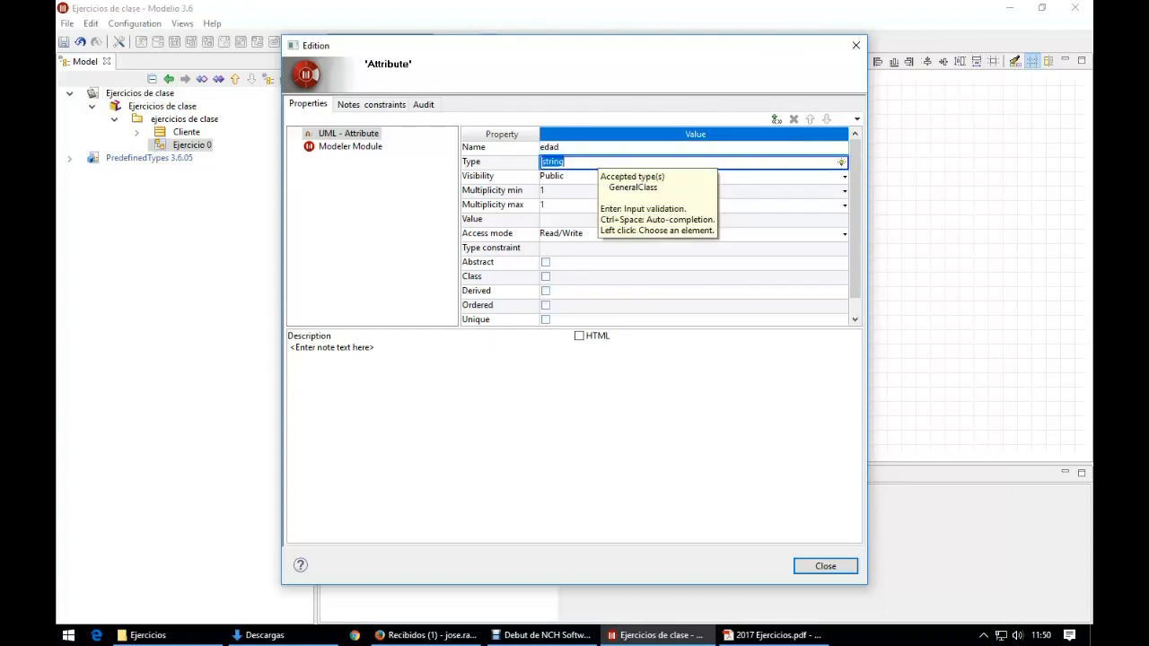
pyautogui.write('e')
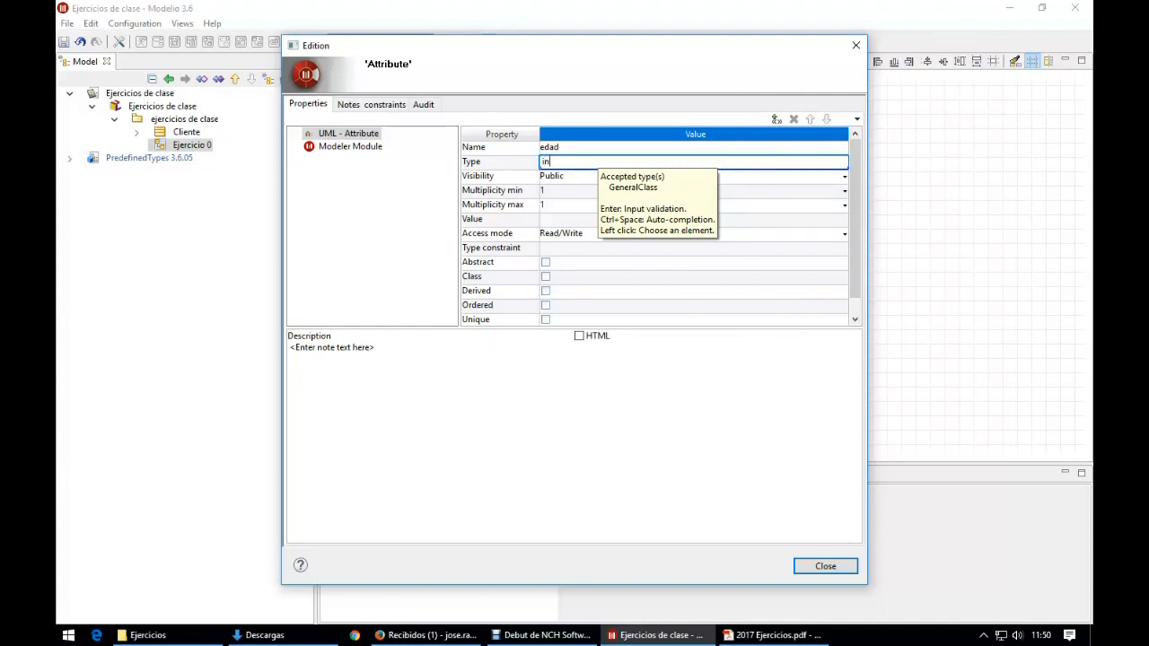
pyautogui.hotkey('ctrl', 'space')
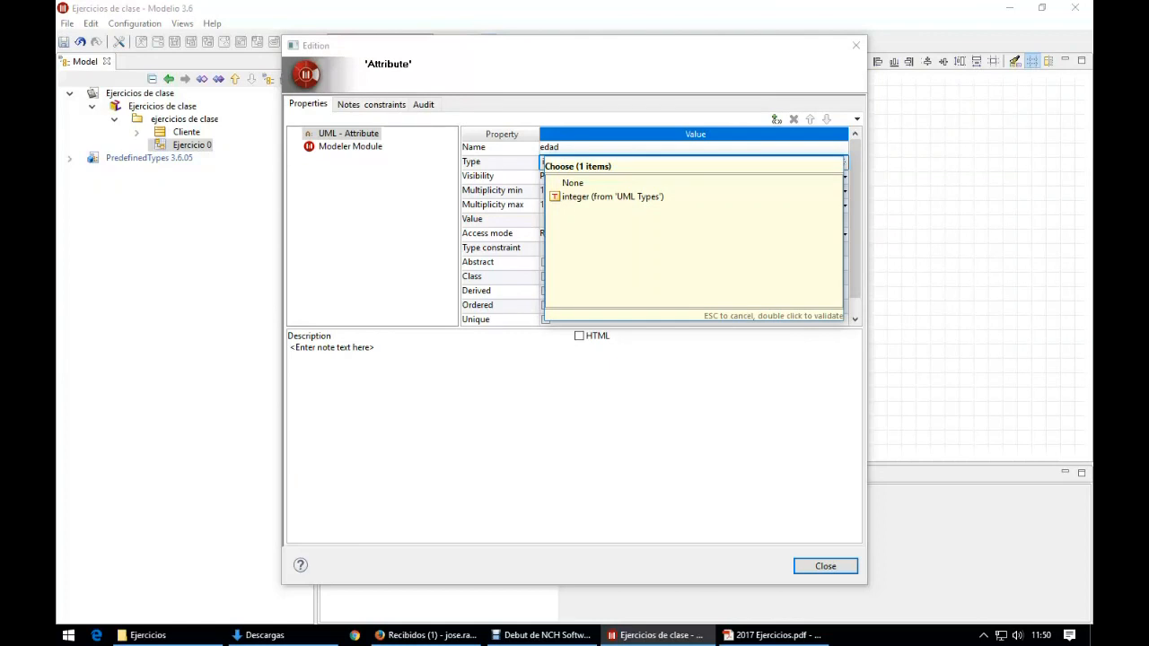
pyautogui.press('Down')
pyautogui.press('Return')
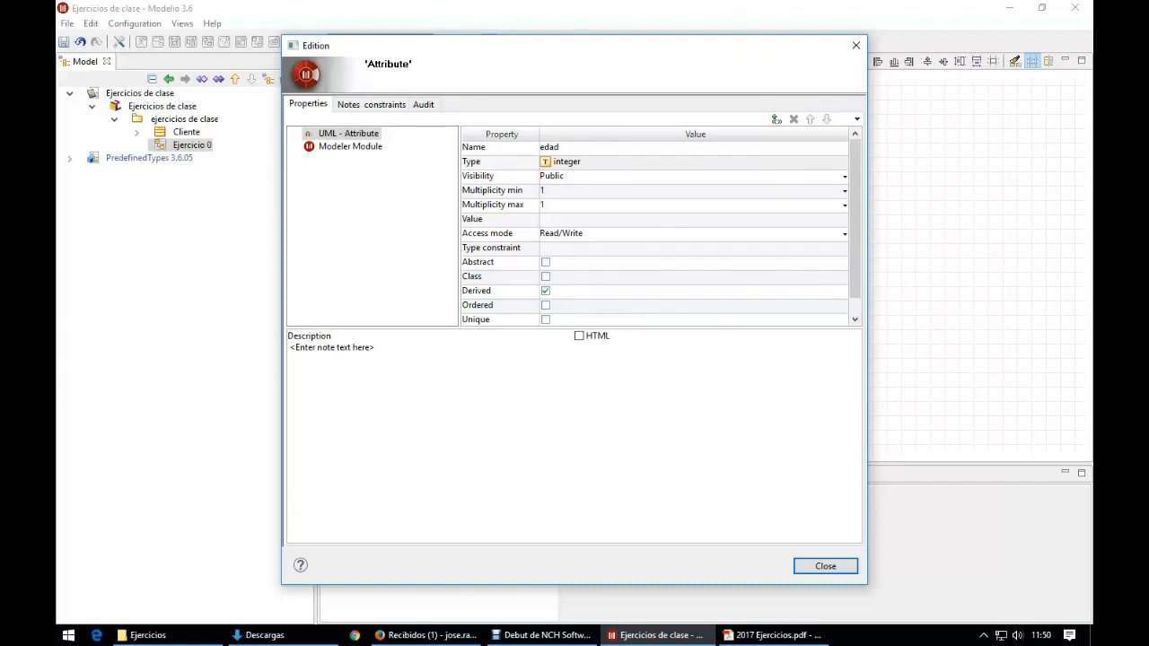
pyautogui.click(826, 567)
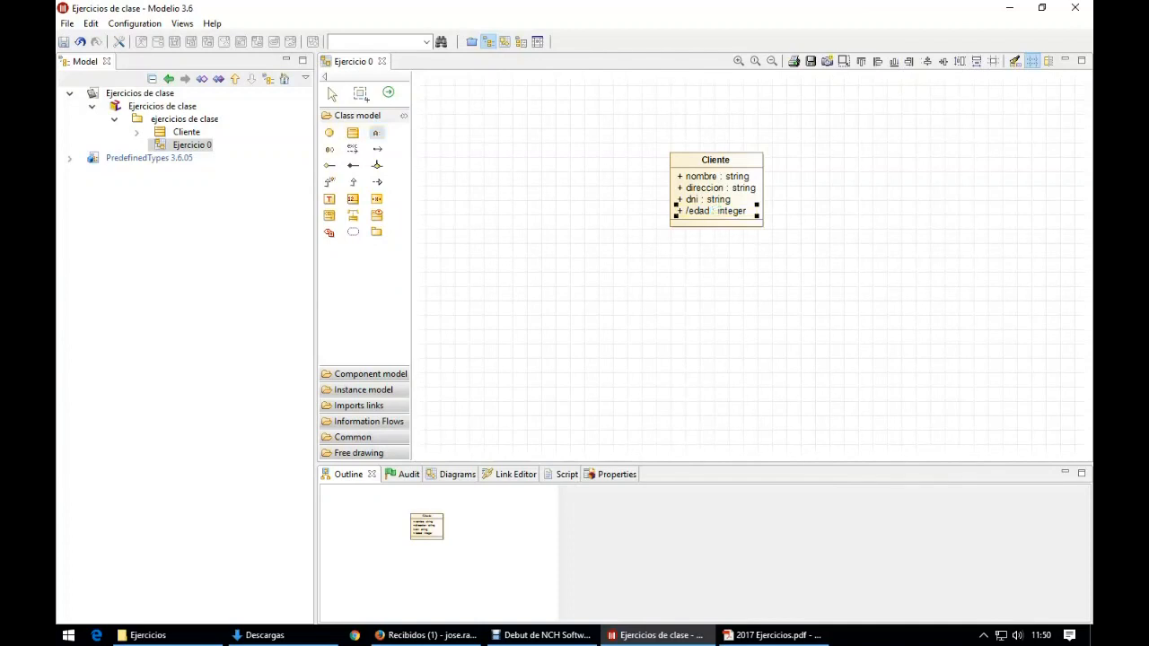
# Add a fifth attribute named "fechaNacimiento" with type date to the Cliente class
pyautogui.click(688, 206)
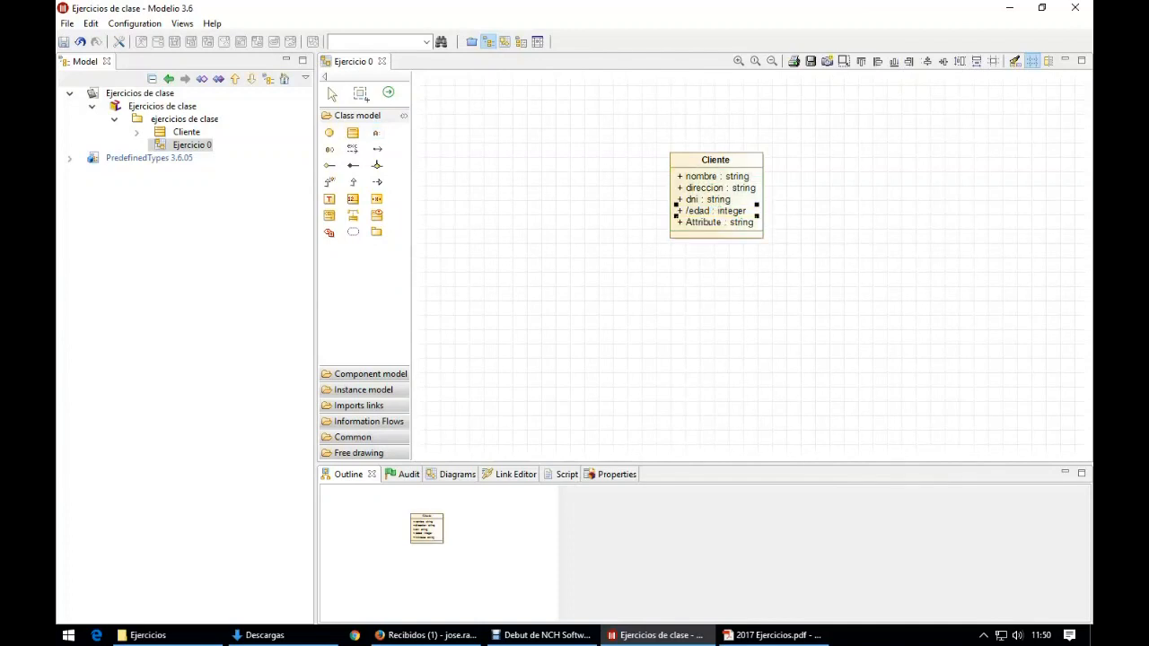
pyautogui.doubleClick(716, 222)
pyautogui.click(619, 147)
pyautogui.write('fechaNacimiento')
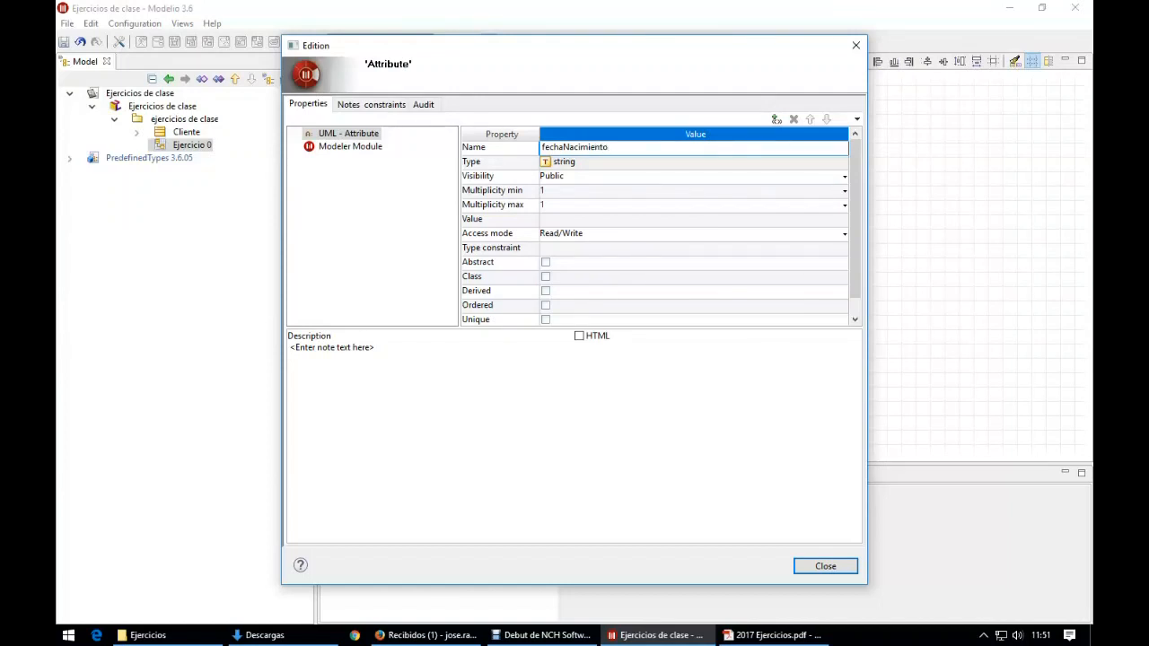
pyautogui.click(629, 162)
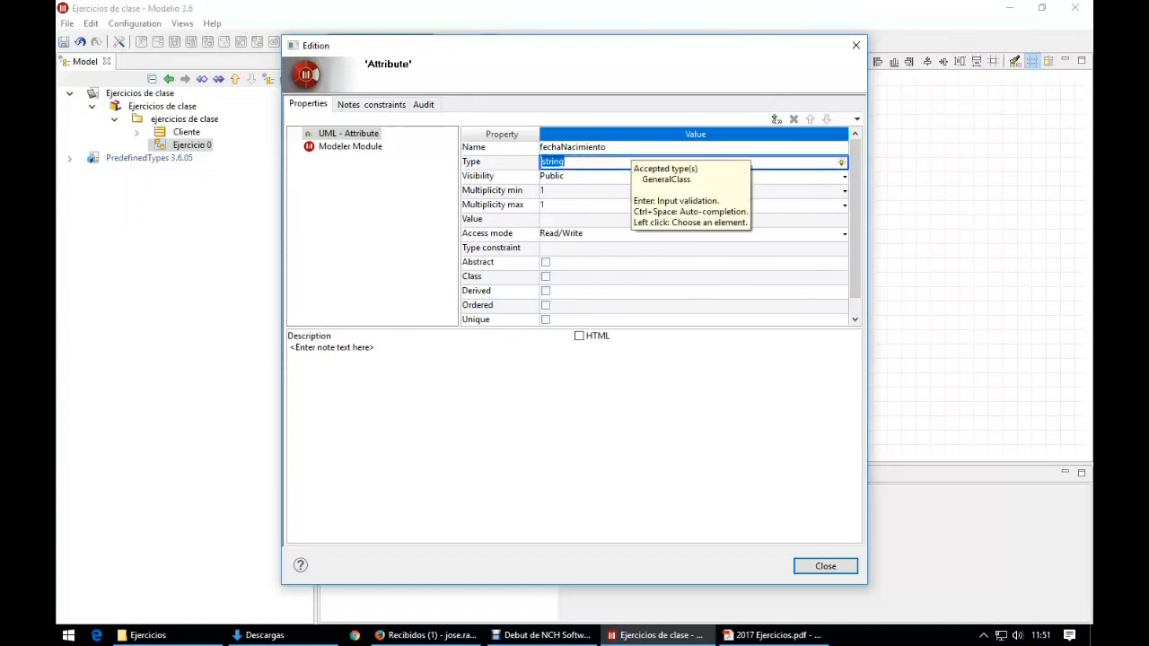
pyautogui.write('da')
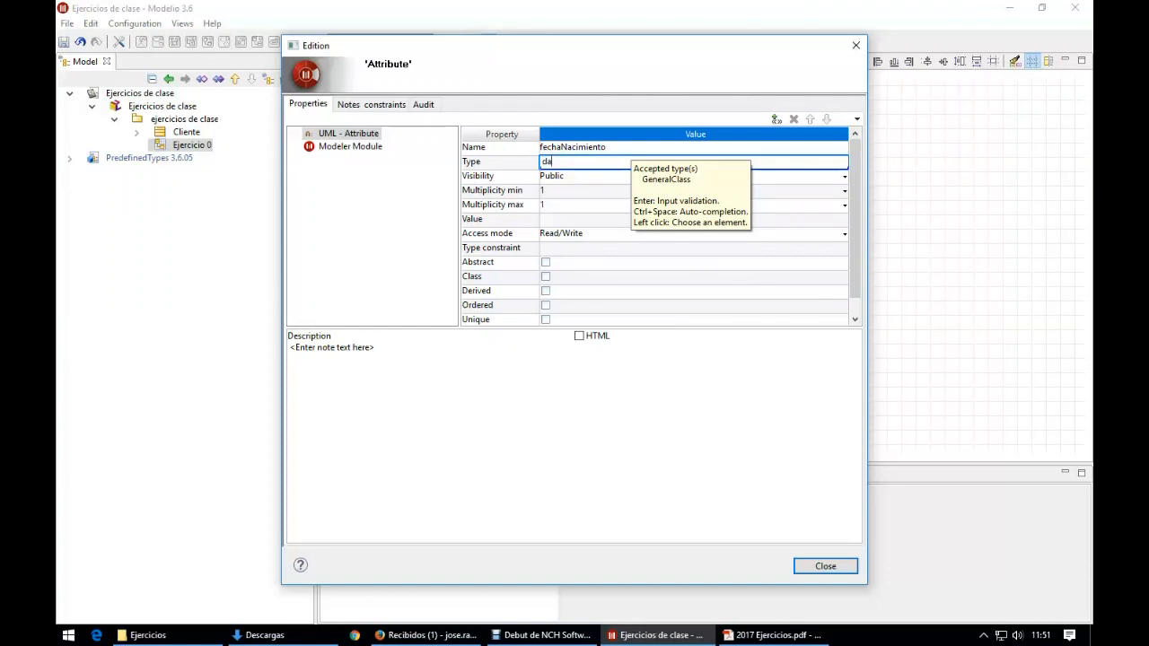
pyautogui.hotkey('ctrl', 'space')
pyautogui.press('Down')
pyautogui.press('Down')
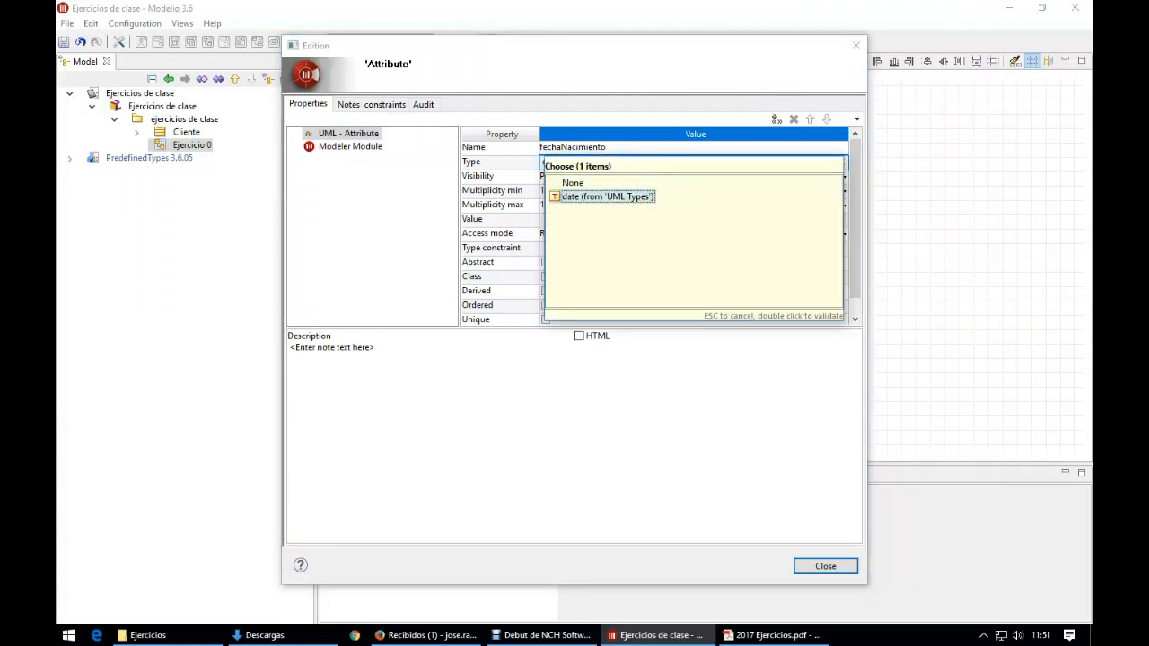
pyautogui.press('Return')
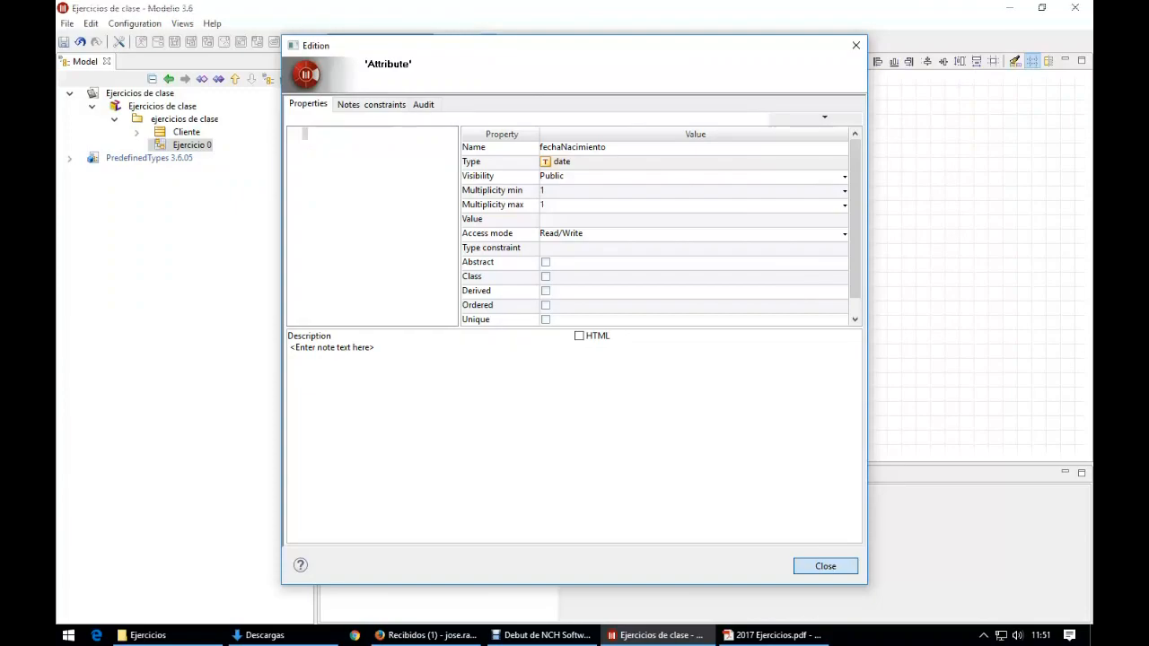
pyautogui.press('Escape')
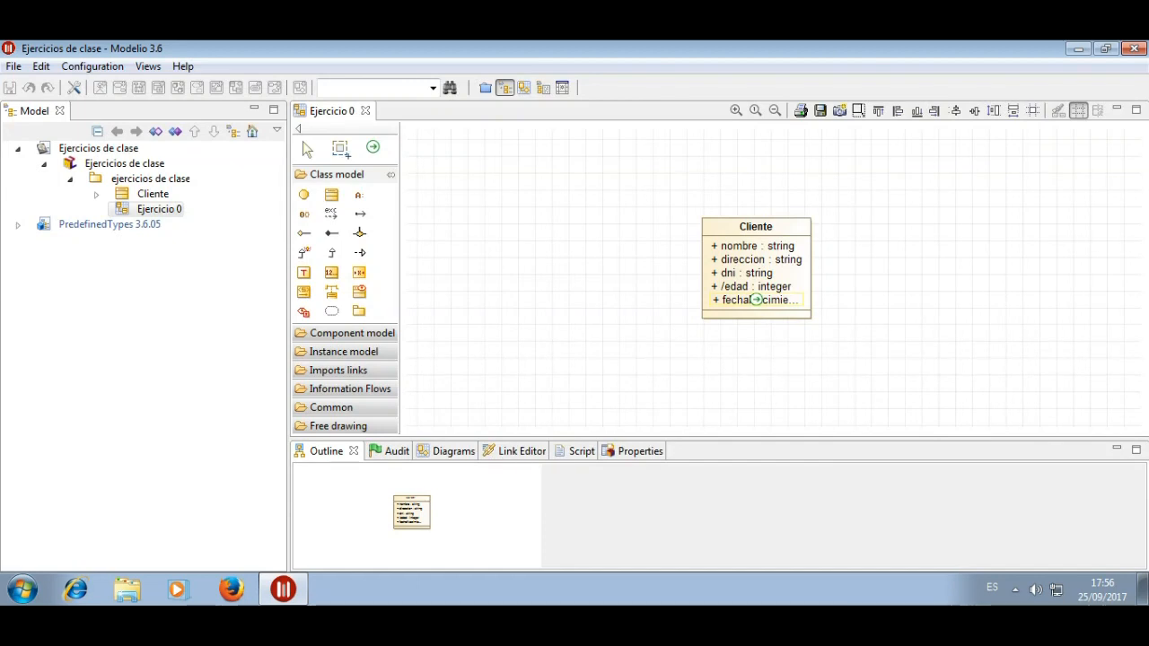
# Set the visibility of the fechaNacimiento attribute to Protected and move the Cliente class toward the left side of the diagram
pyautogui.click(756, 300)
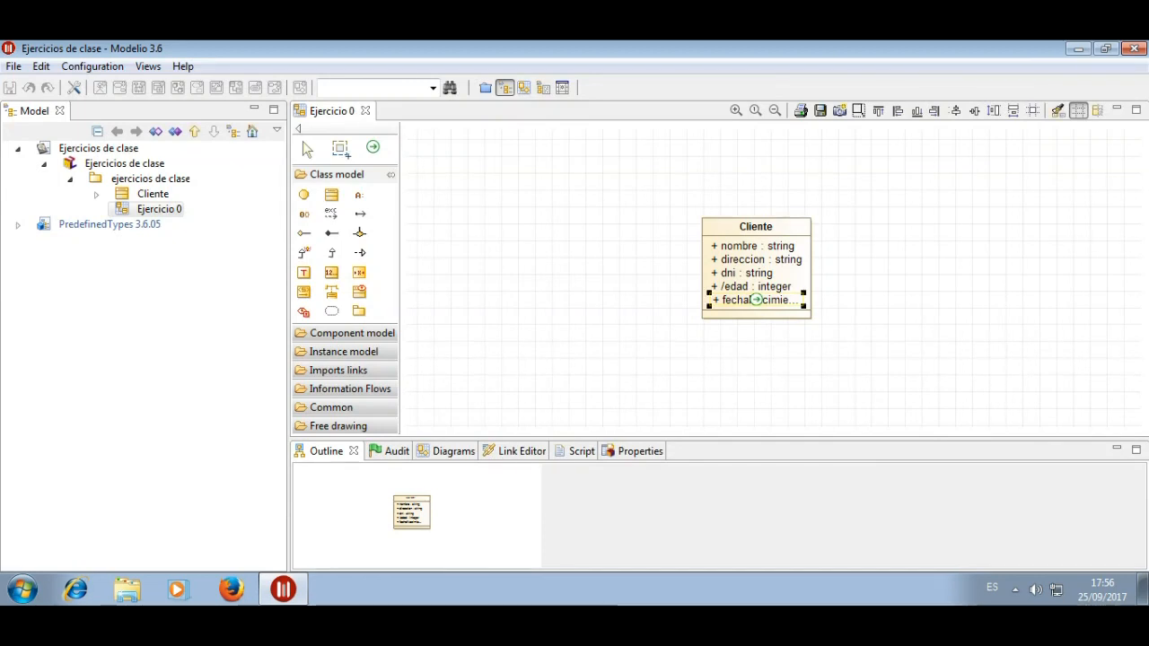
pyautogui.doubleClick(756, 300)
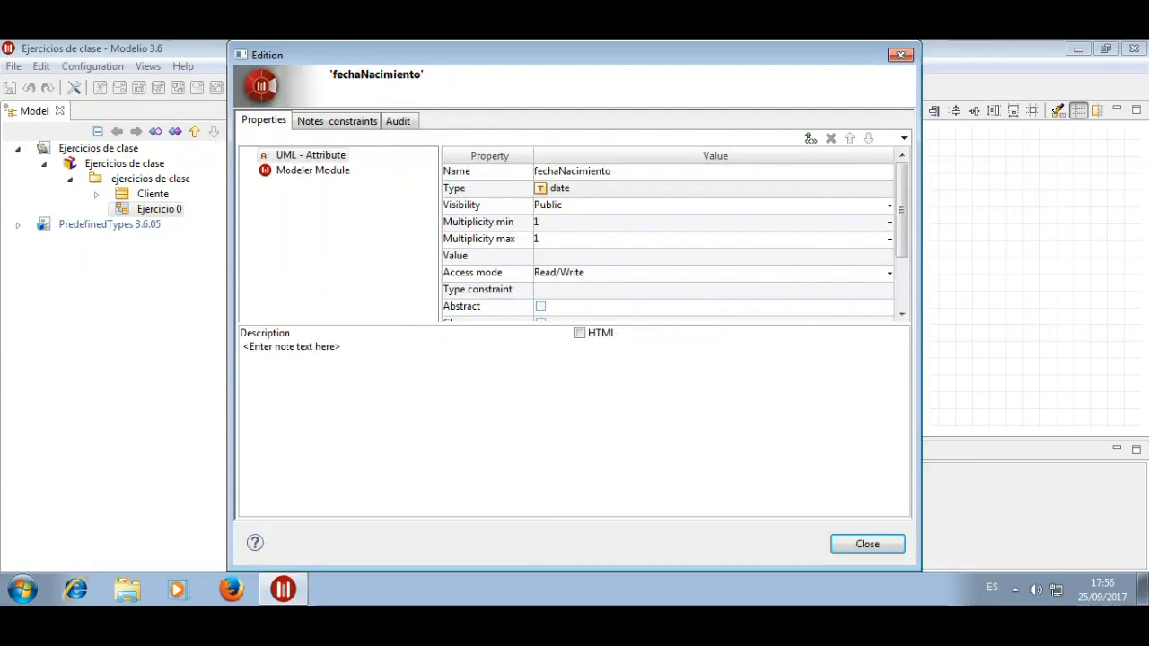
pyautogui.click(889, 205)
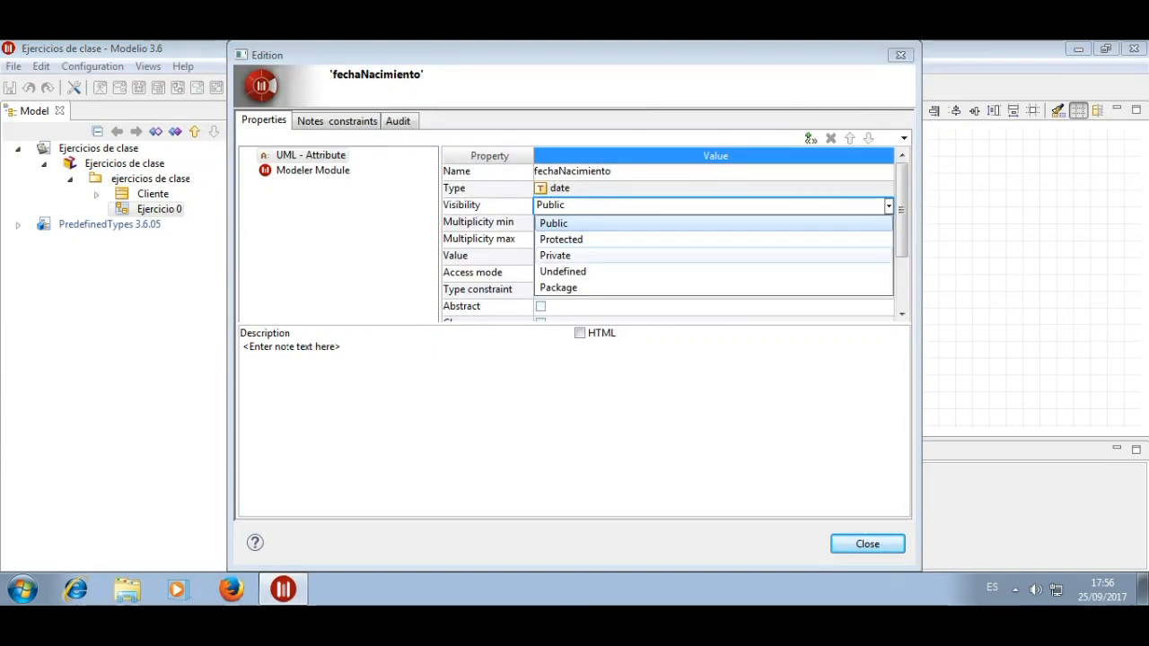
pyautogui.click(562, 240)
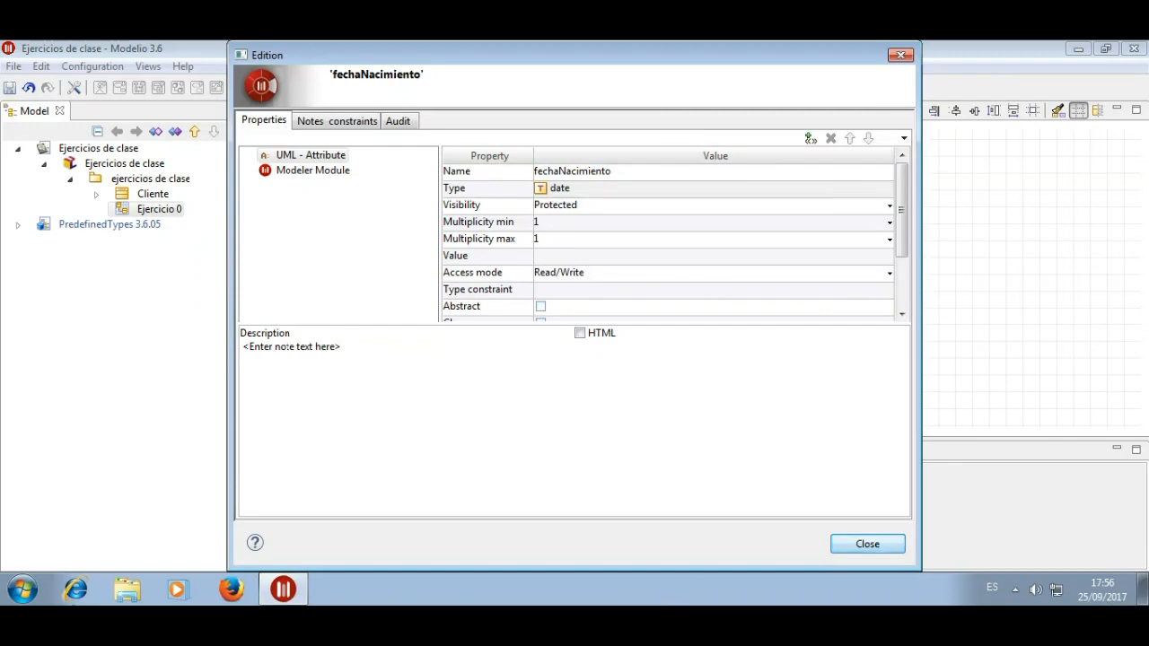
pyautogui.click(868, 545)
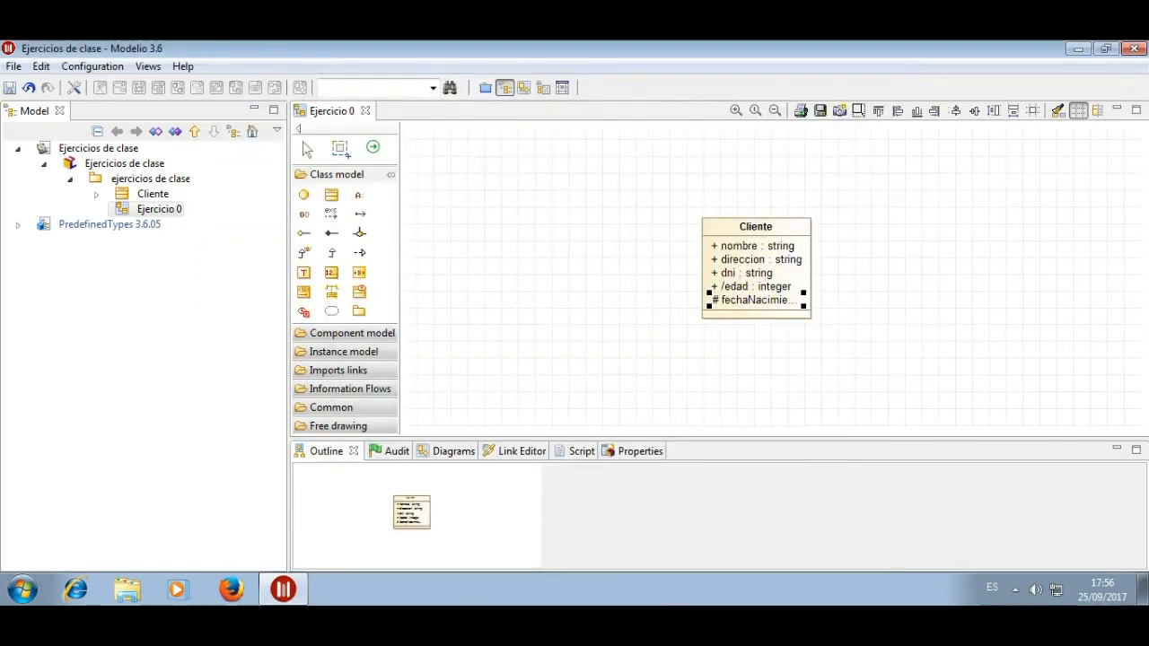
pyautogui.moveTo(756, 227); pyautogui.dragTo(623, 217)
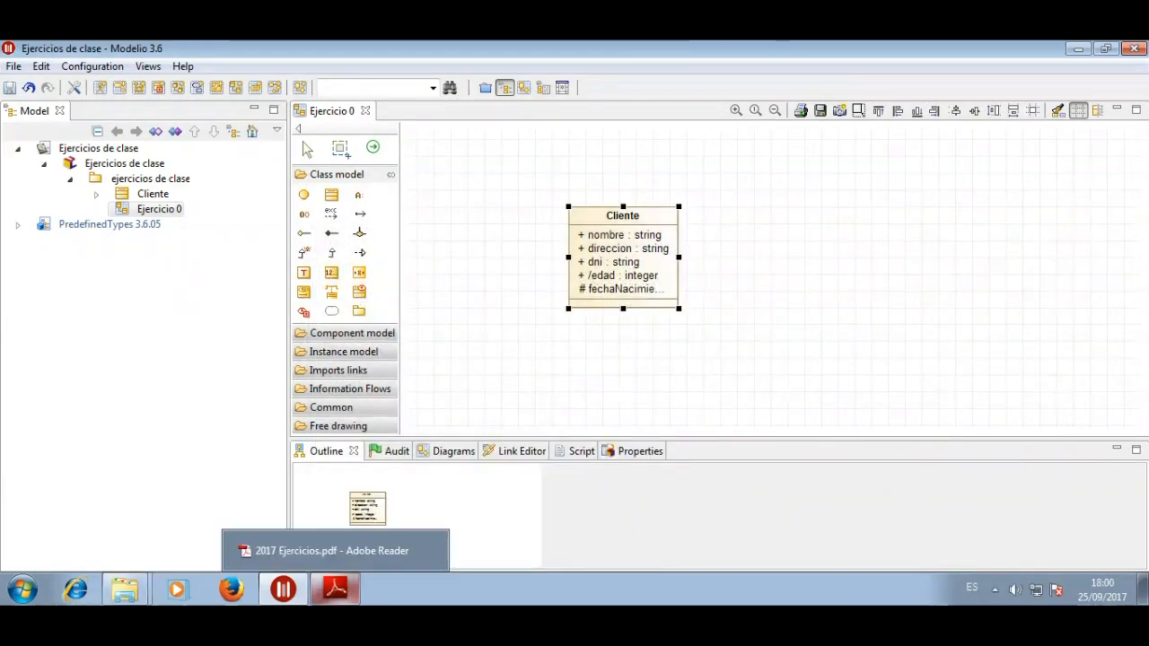
# Switch to 2017 Ejercicios.pdf in Adobe Reader, highlight "Estos clientes pueden abrir cuentas" in Ejercicio 0, and return to Modelio
pyautogui.click(335, 589)
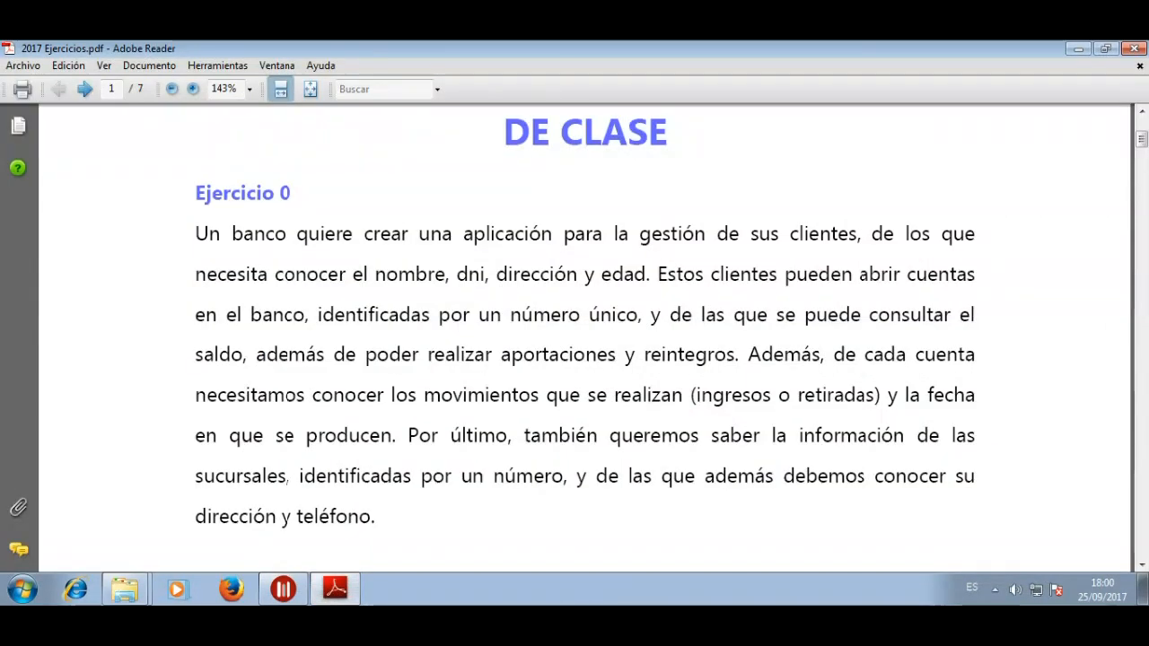
pyautogui.moveTo(658, 274); pyautogui.dragTo(975, 274)
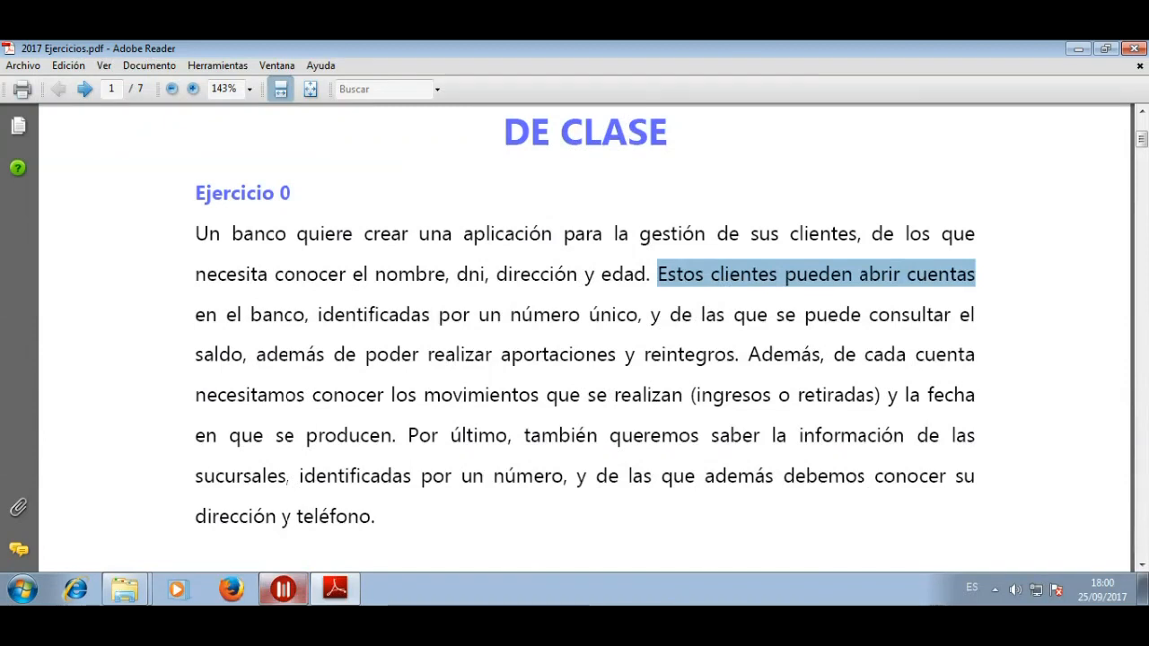
pyautogui.click(283, 589)
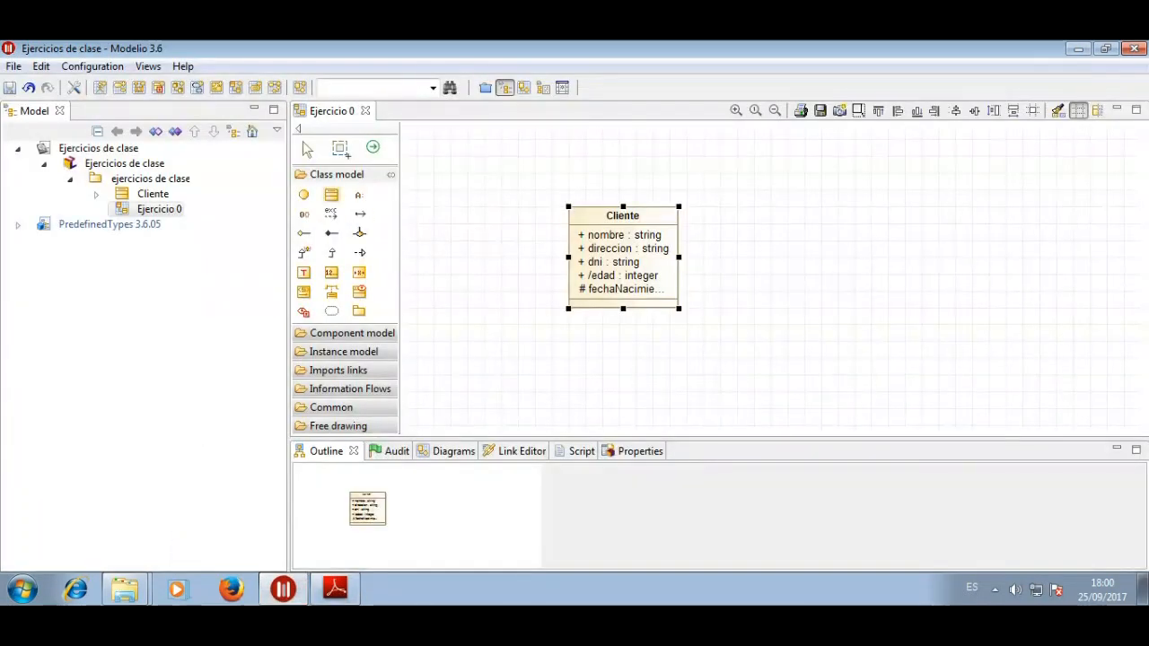
# Add a new class to the right of Cliente in the diagram and name it "Cuenta"
pyautogui.click(881, 213)
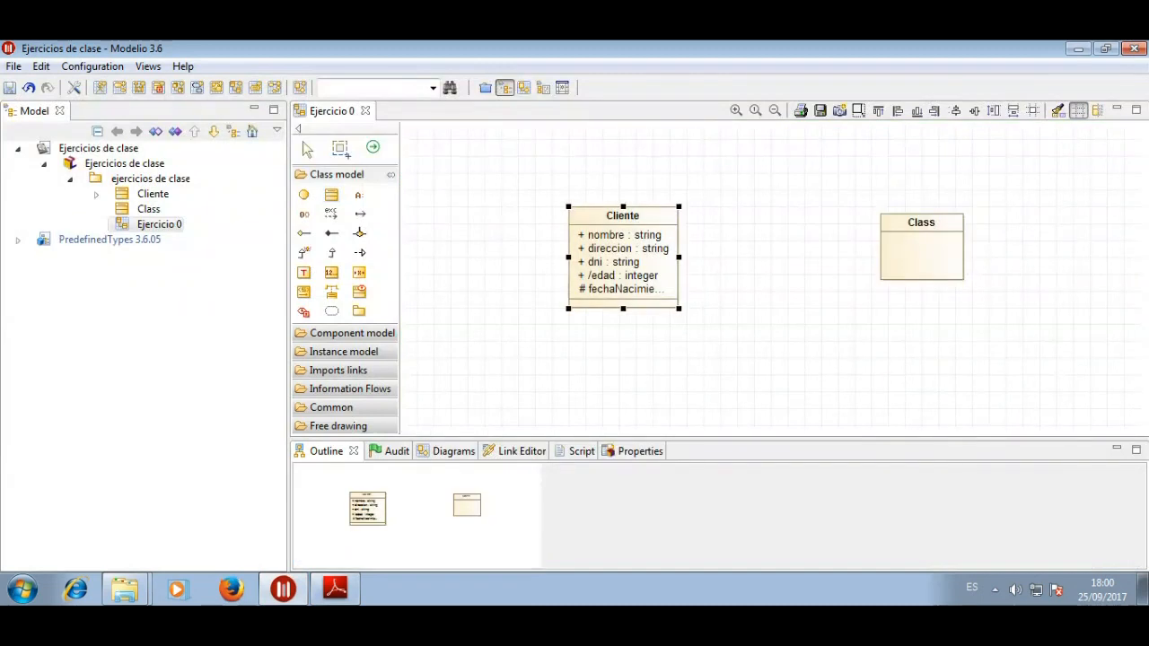
pyautogui.doubleClick(922, 246)
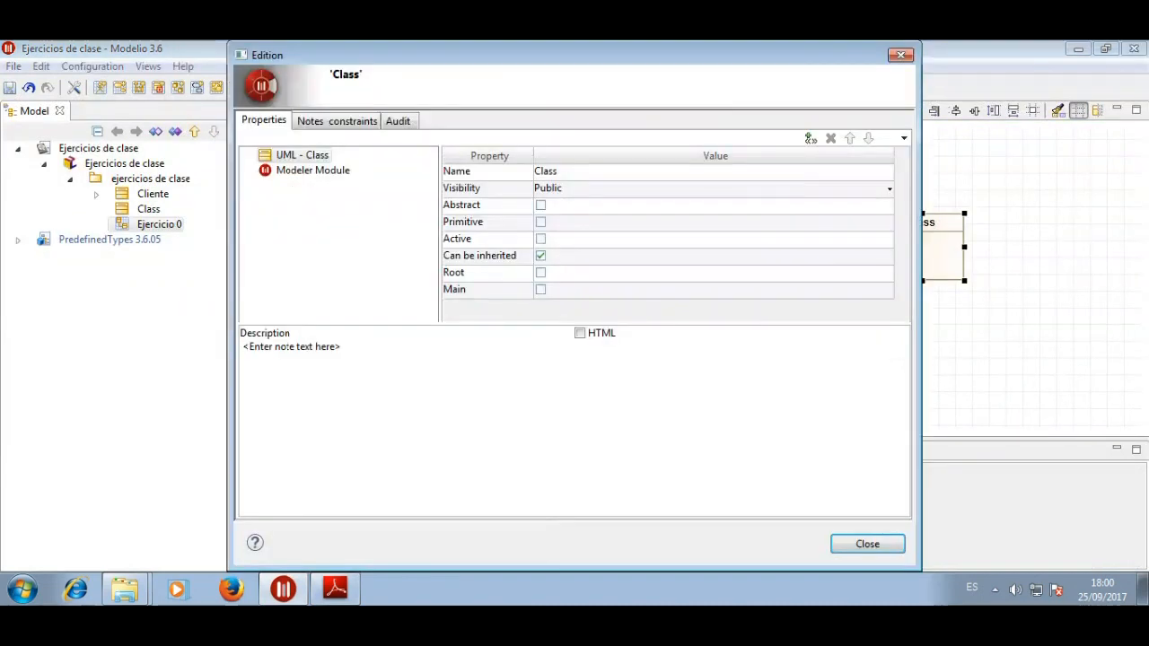
pyautogui.click(714, 172)
pyautogui.hotkey('ctrl', 'a')
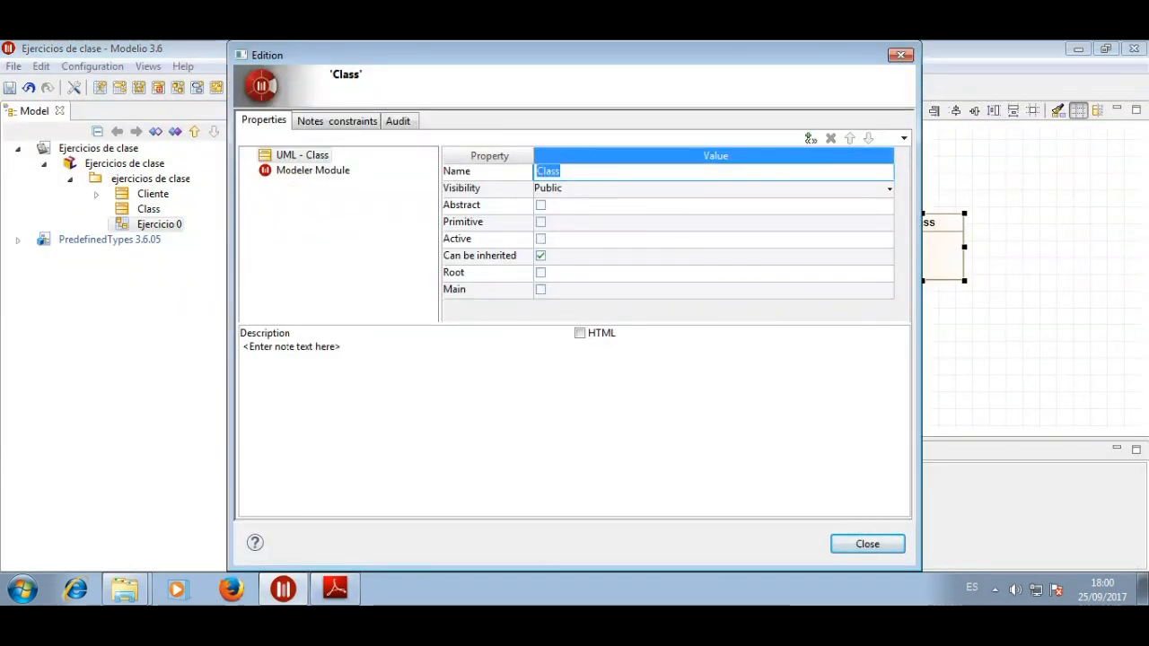
pyautogui.write('Cuenta')
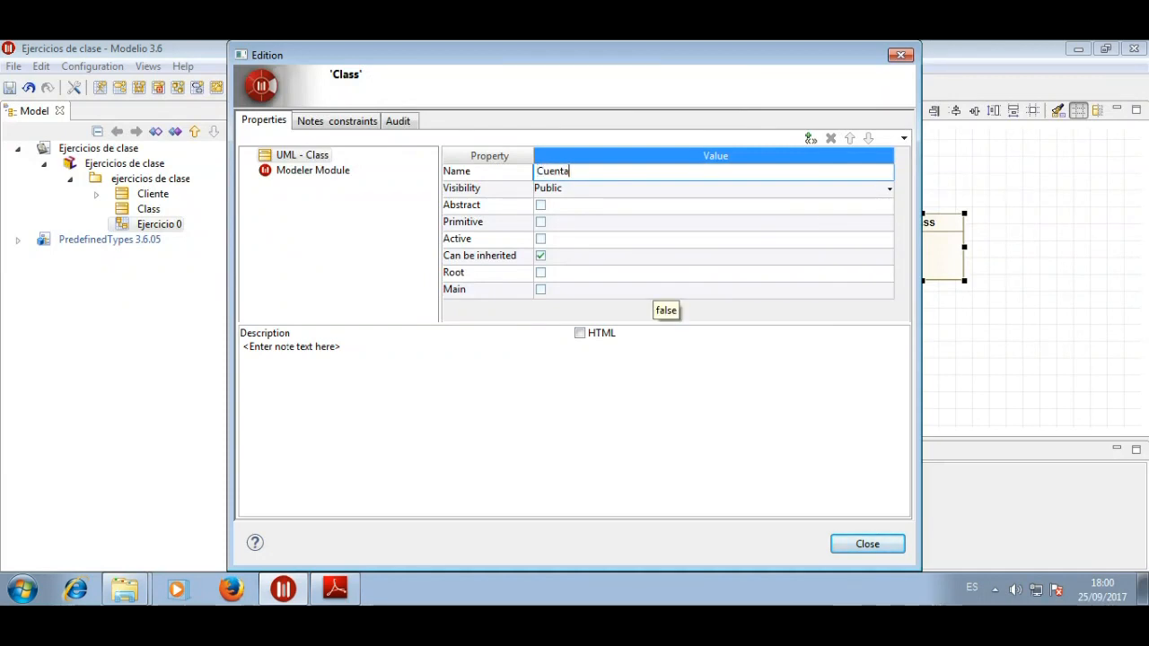
pyautogui.click(867, 544)
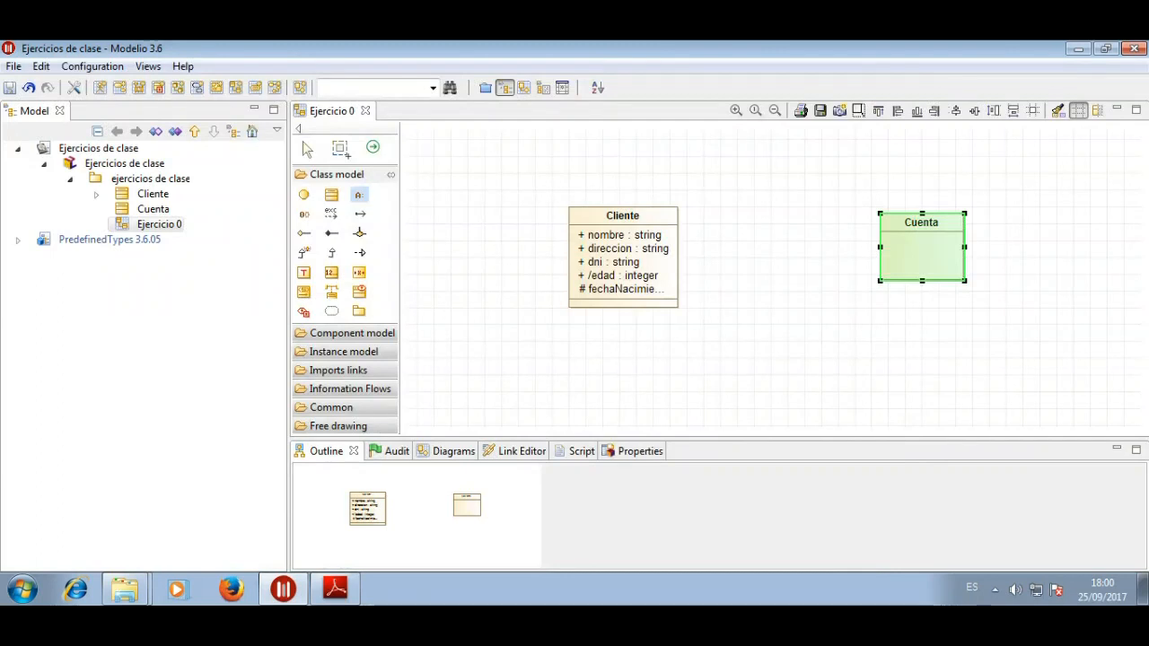
# Add an attribute to the Cuenta class and name it "numero"
pyautogui.click(922, 256)
pyautogui.doubleClick(934, 243)
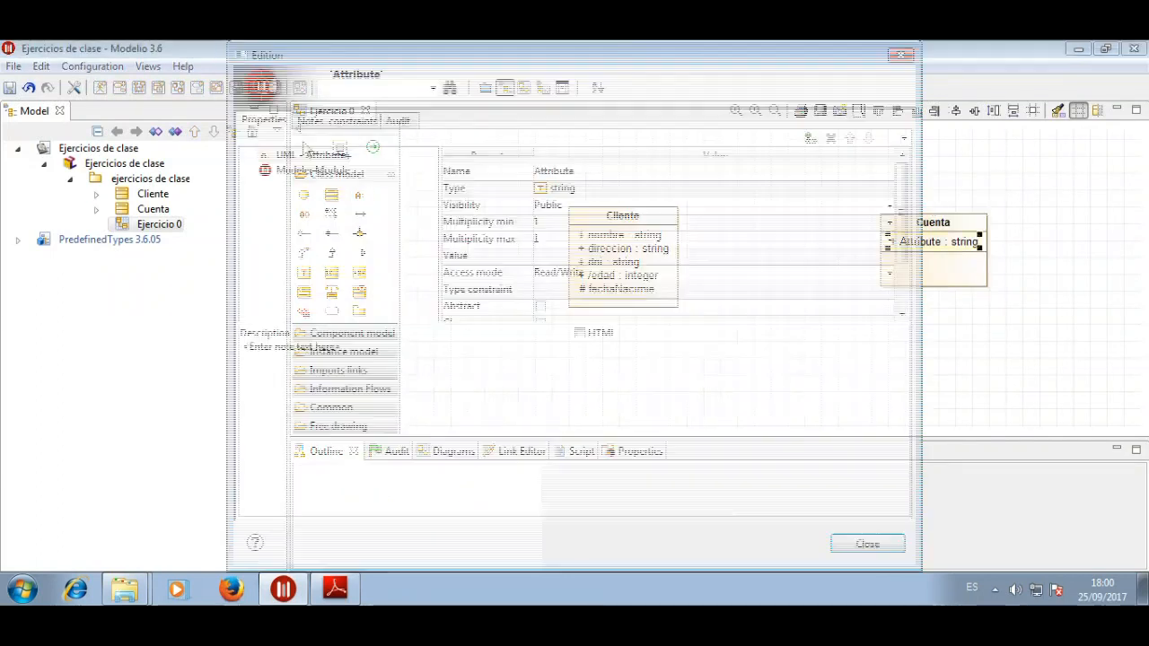
pyautogui.click(575, 172)
pyautogui.write('numero')
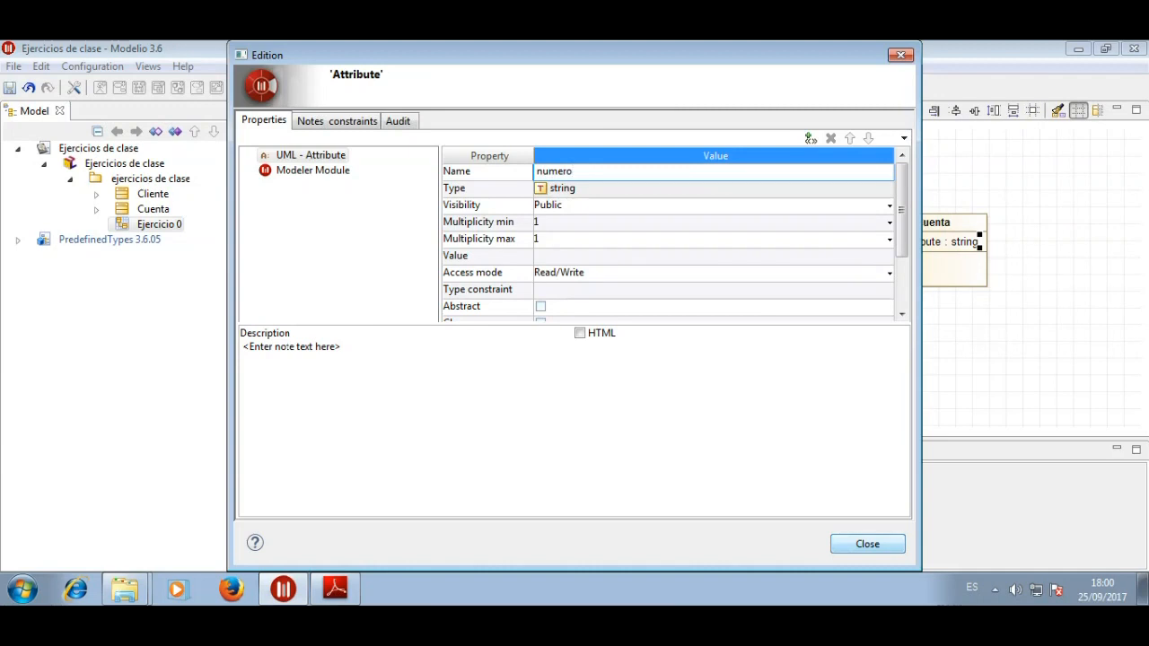
pyautogui.click(867, 544)
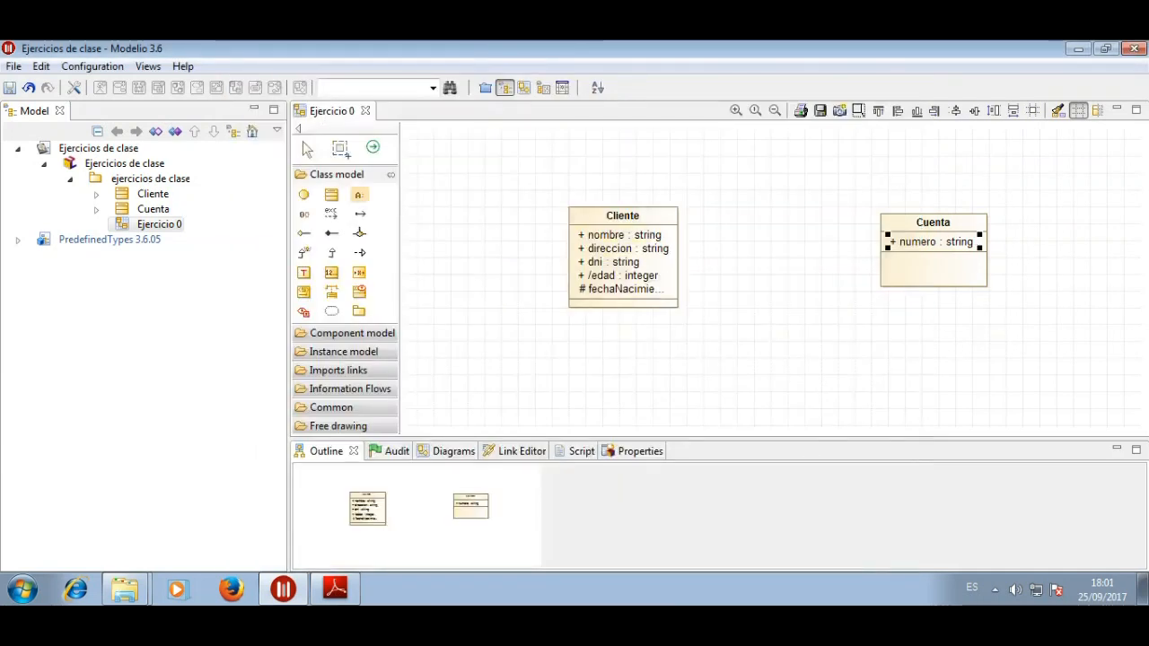
# Add a second attribute to the Cuenta class and name it "saldo"
pyautogui.click(934, 242)
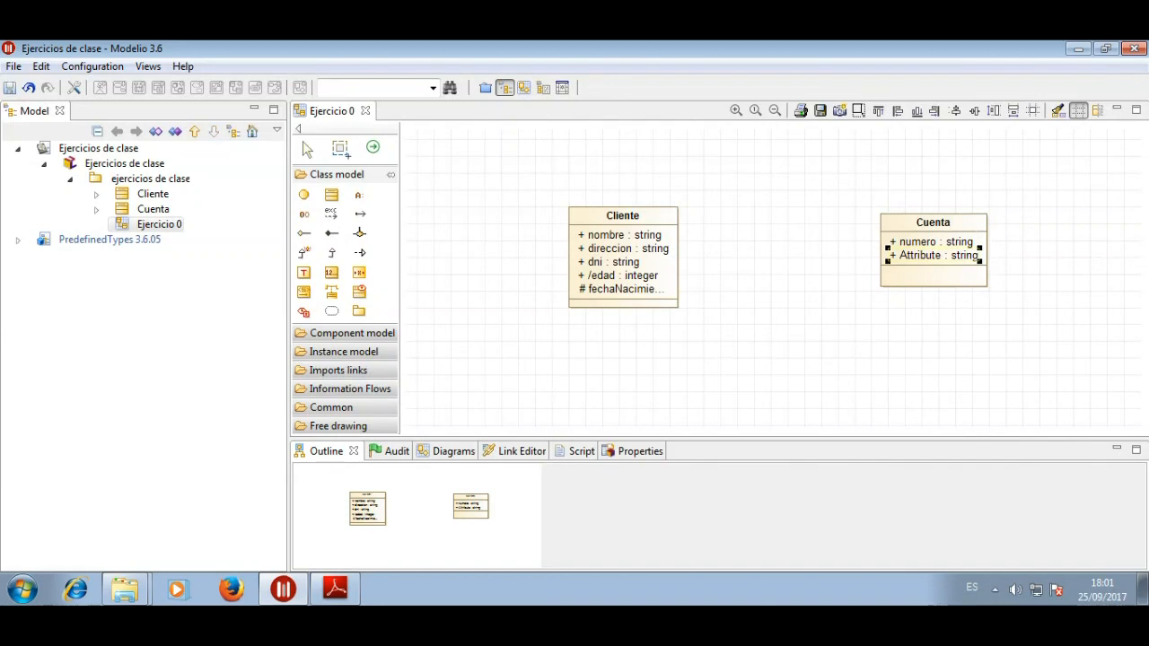
pyautogui.doubleClick(934, 256)
pyautogui.click(700, 171)
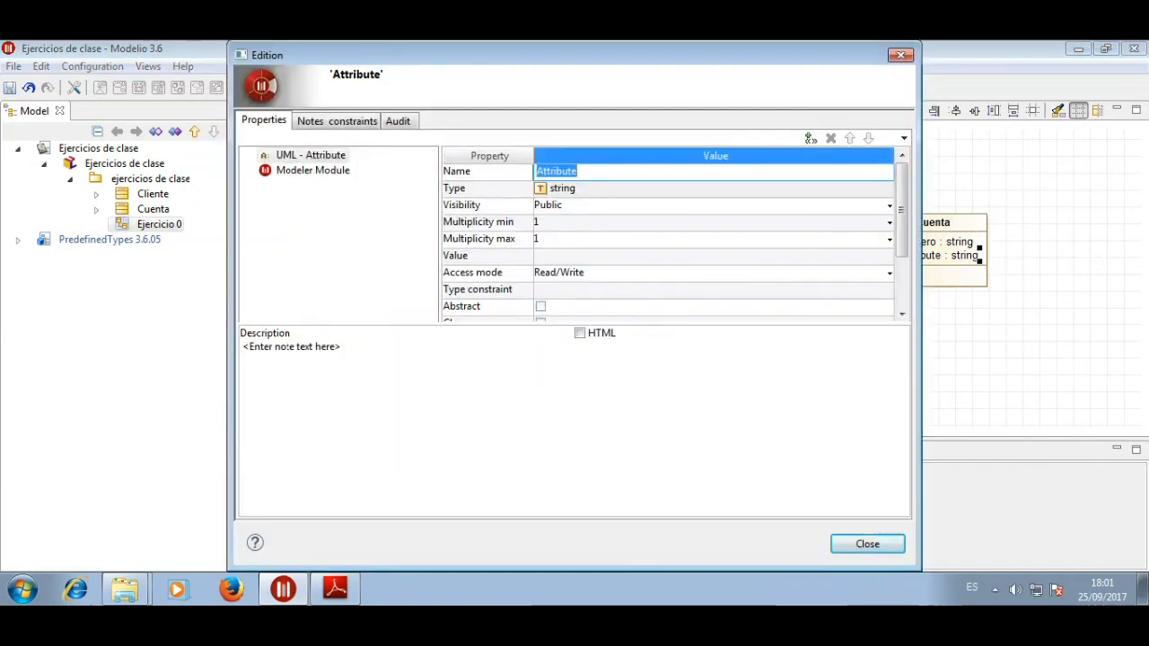
pyautogui.write('saldo')
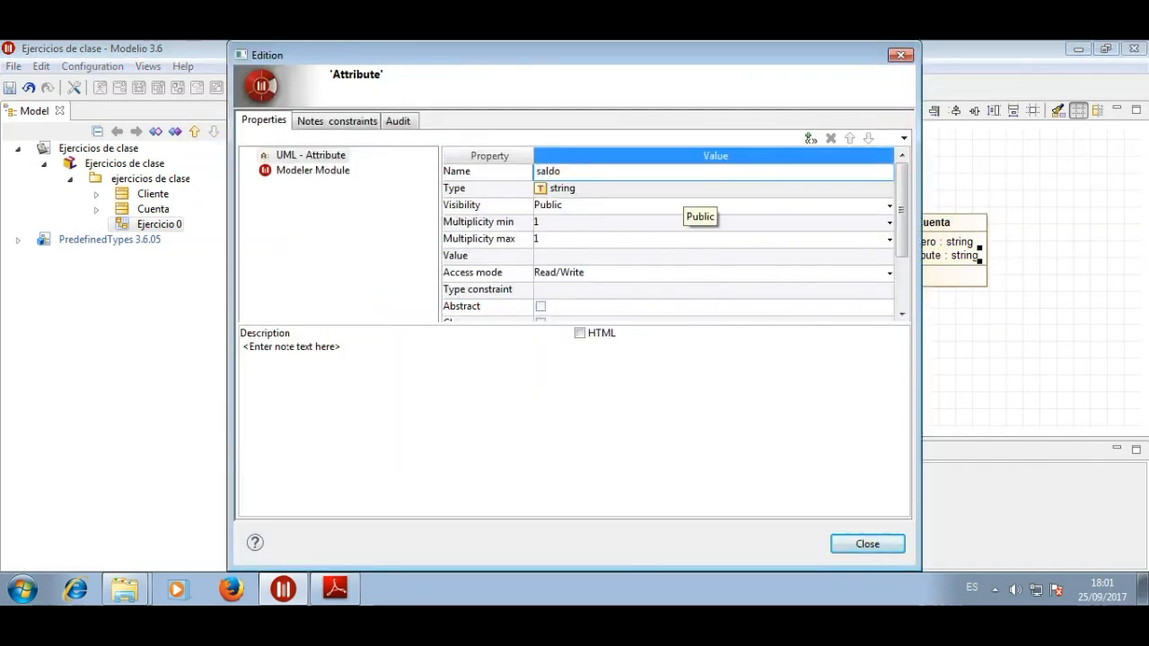
# Set the type of the saldo attribute to float and close its properties
pyautogui.click(696, 205)
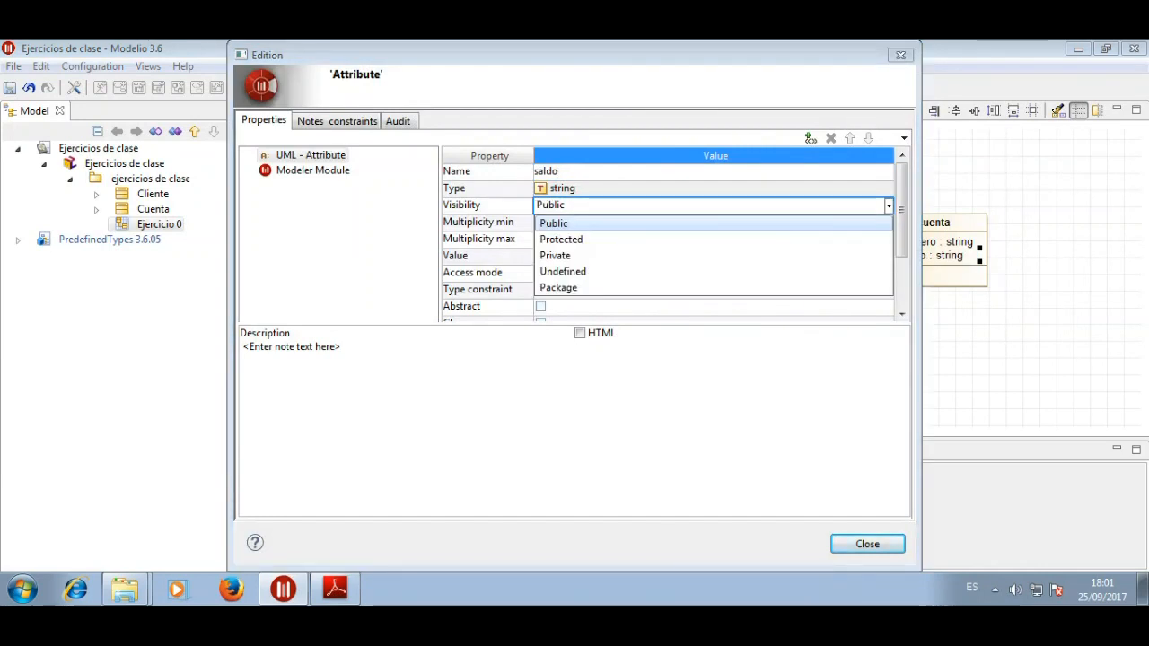
pyautogui.click(696, 188)
pyautogui.write('Float')
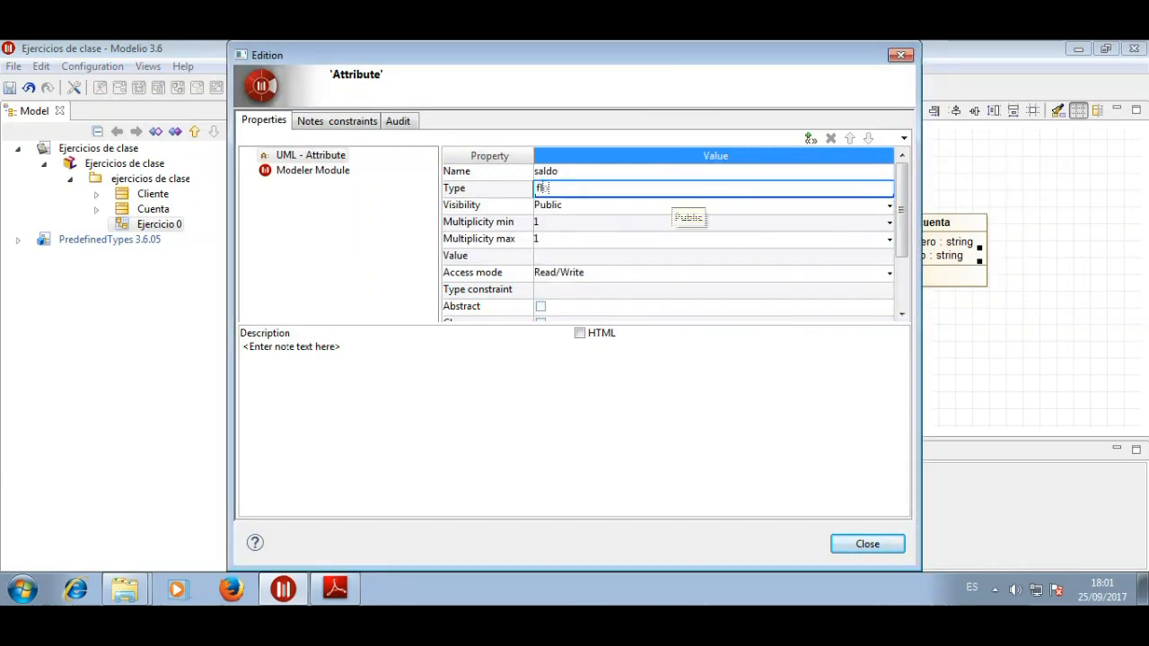
pyautogui.hotkey('ctrl', 'space')
pyautogui.press('Down')
pyautogui.press('Return')
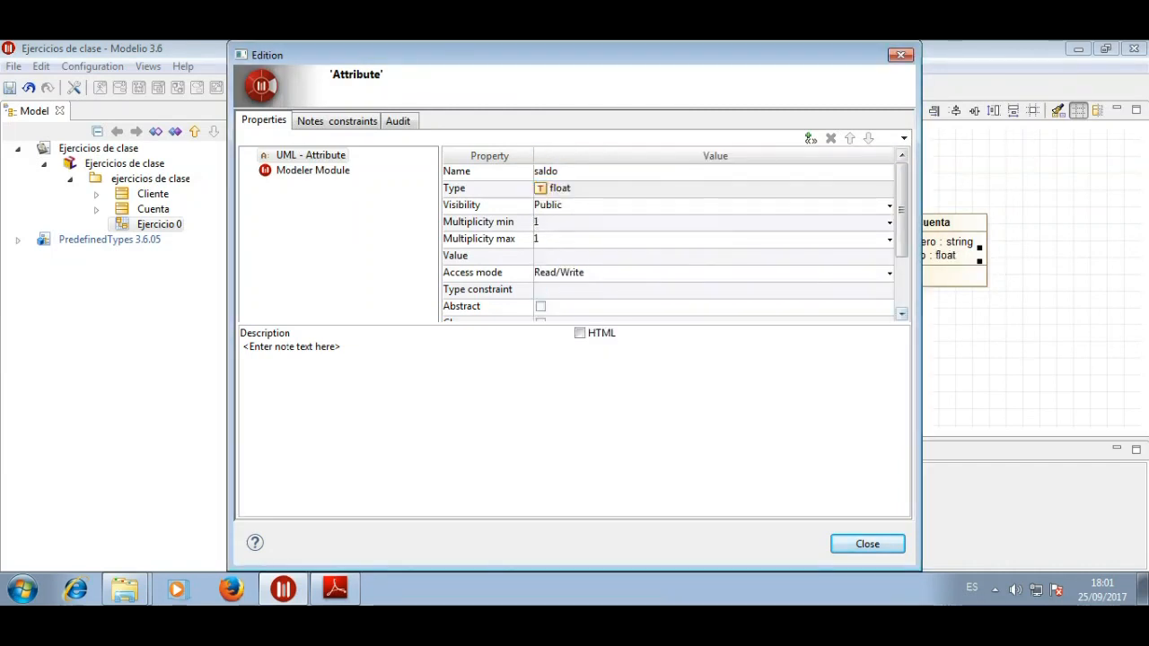
pyautogui.click(867, 544)
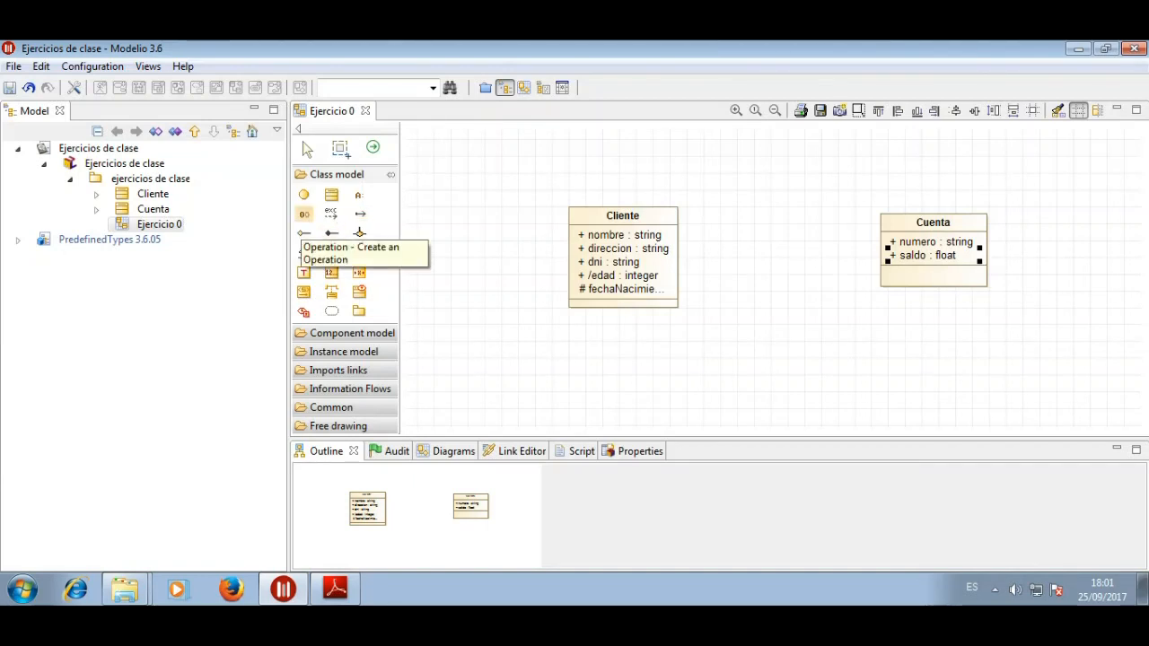
# Add an operation to the Cuenta class and name it "Aportacion"
pyautogui.click(305, 214)
pyautogui.click(934, 275)
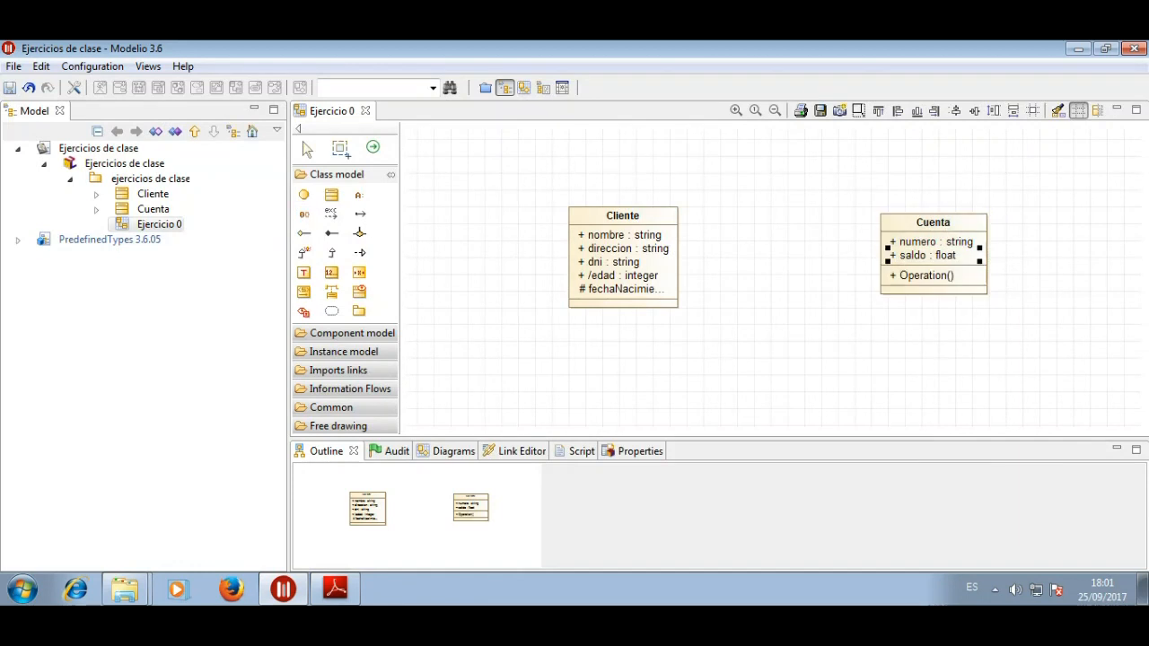
pyautogui.doubleClick(929, 275)
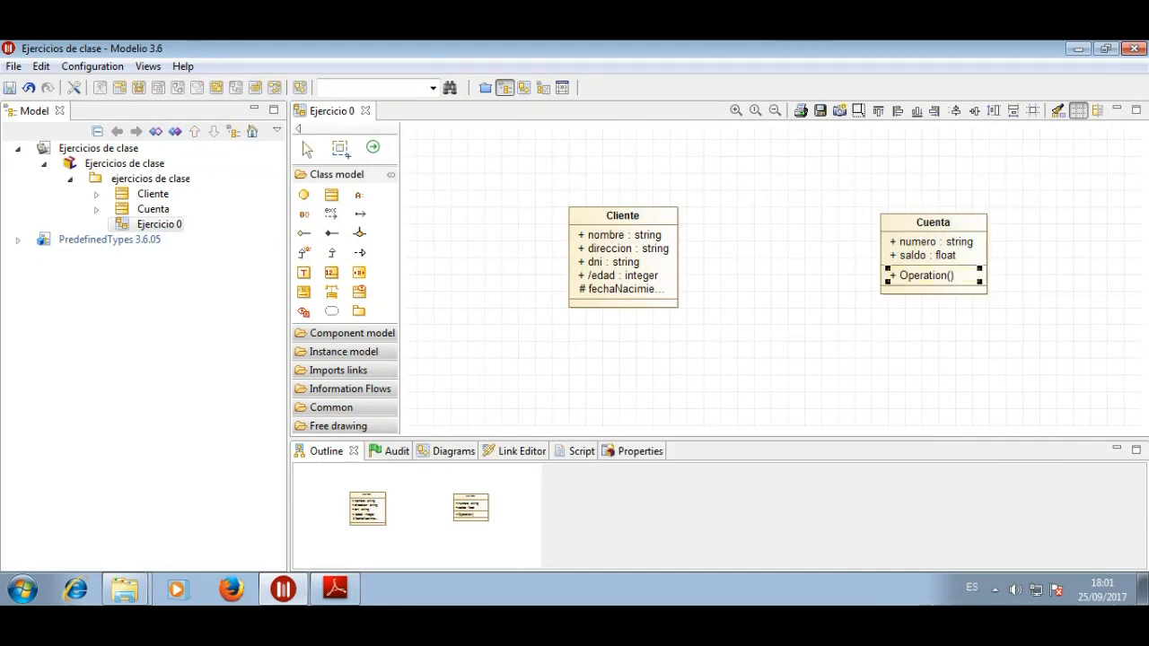
pyautogui.click(608, 151)
pyautogui.doubleClick(608, 151)
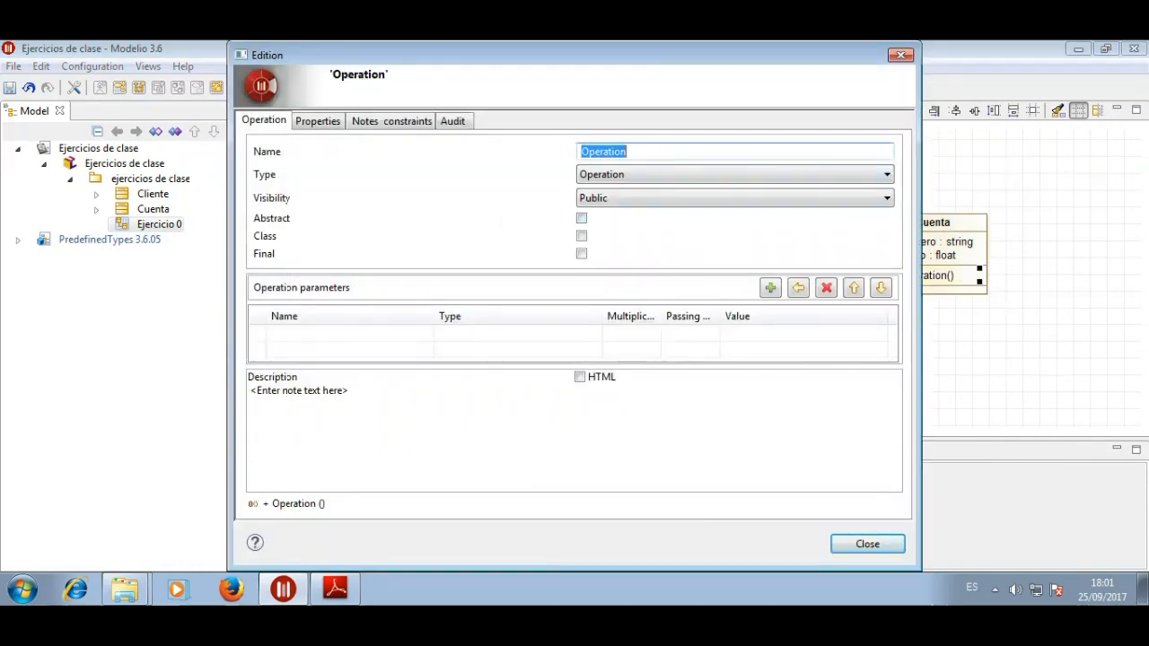
pyautogui.write('ortac')
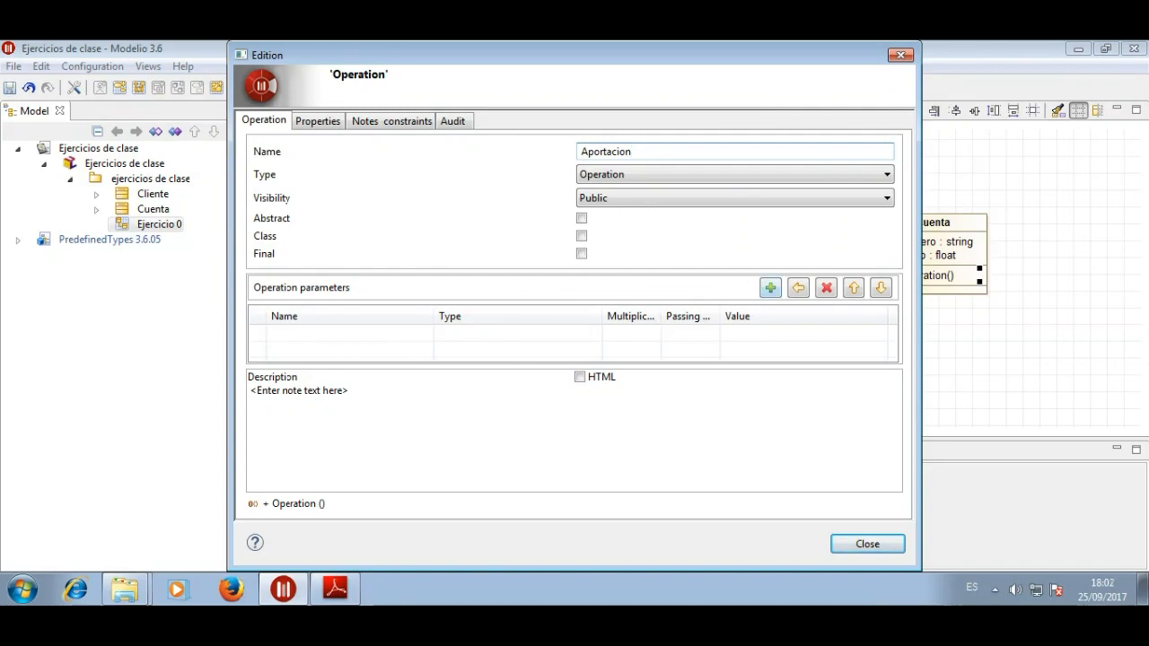
# Add a parameter "cantidad" with passing mode In to the Aportacion operation and try to set its type to float
pyautogui.click(770, 287)
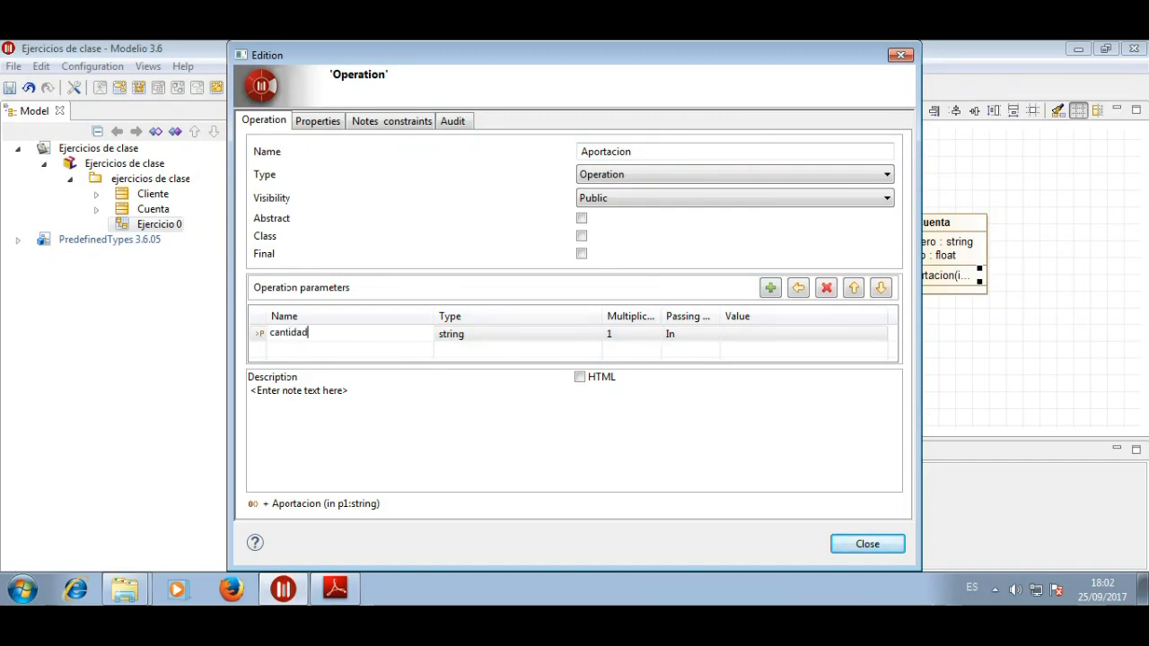
pyautogui.write('cantidad')
pyautogui.press('Tab')
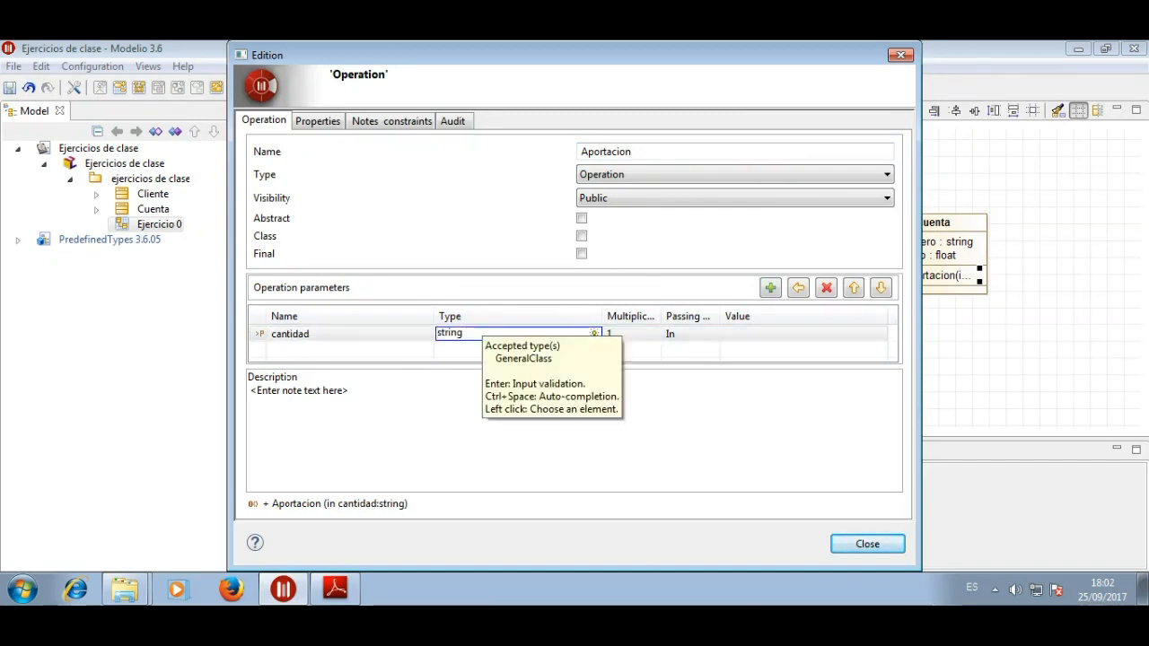
pyautogui.hotkey('shift', 'End')
pyautogui.write('flo')
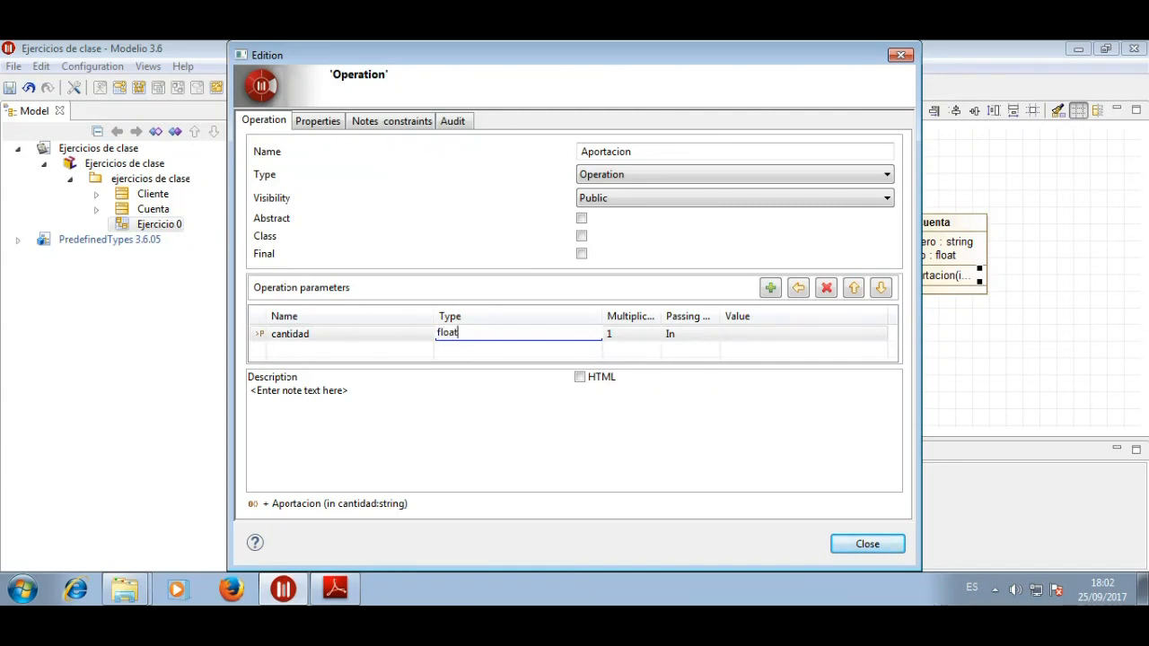
pyautogui.click(690, 334)
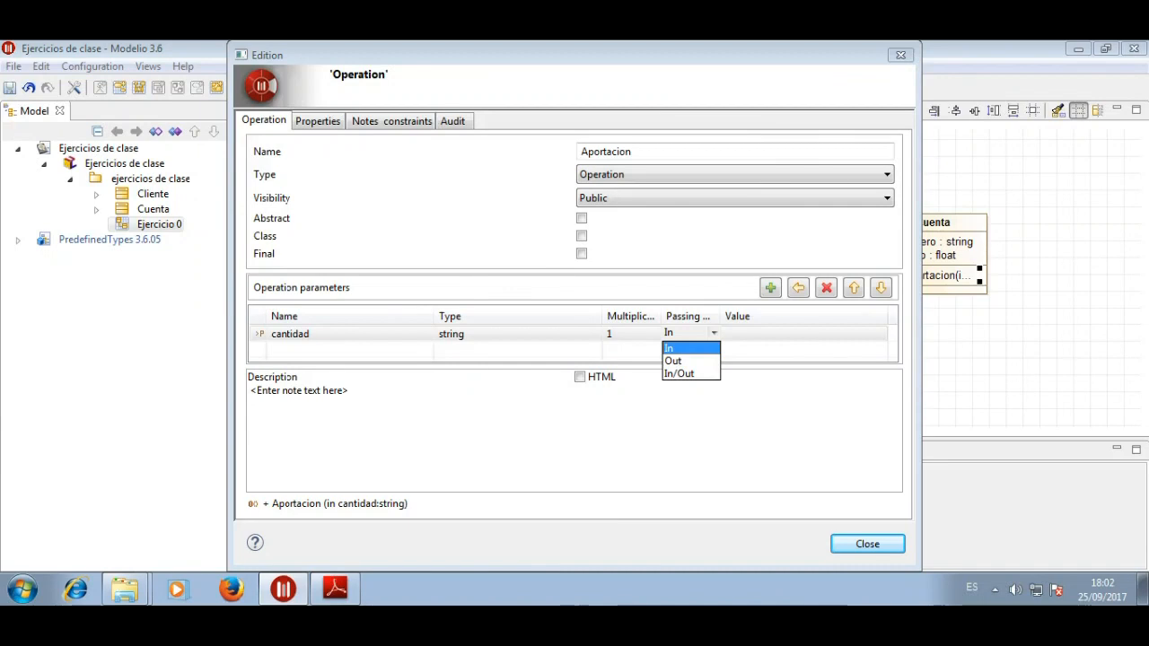
pyautogui.click(689, 348)
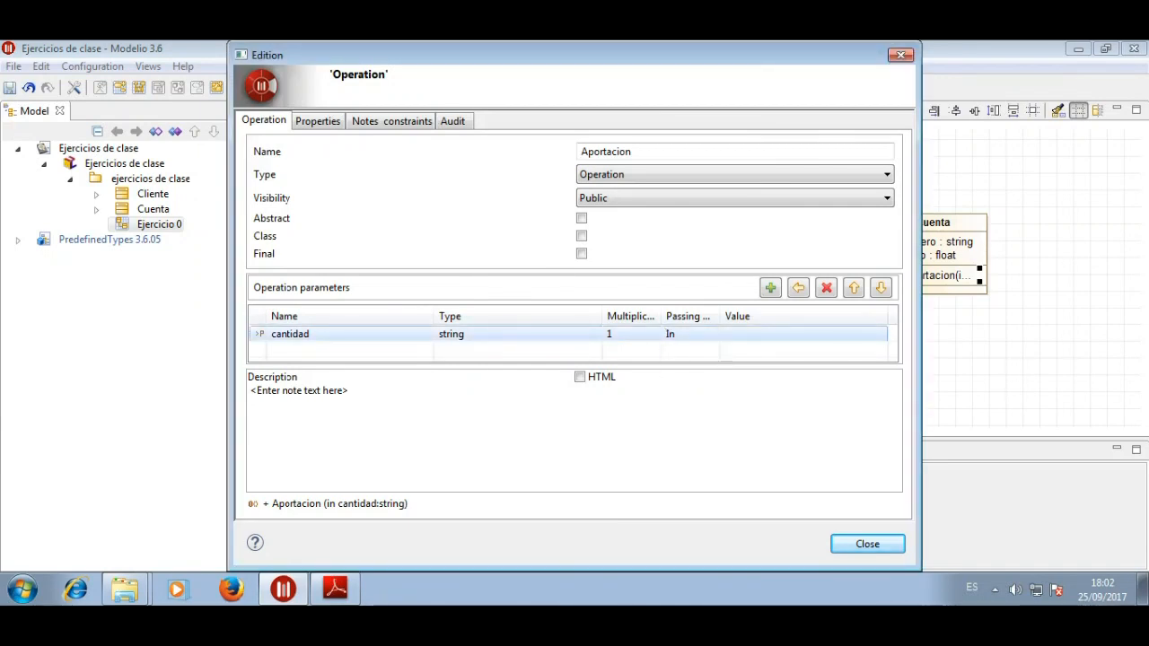
pyautogui.click(867, 544)
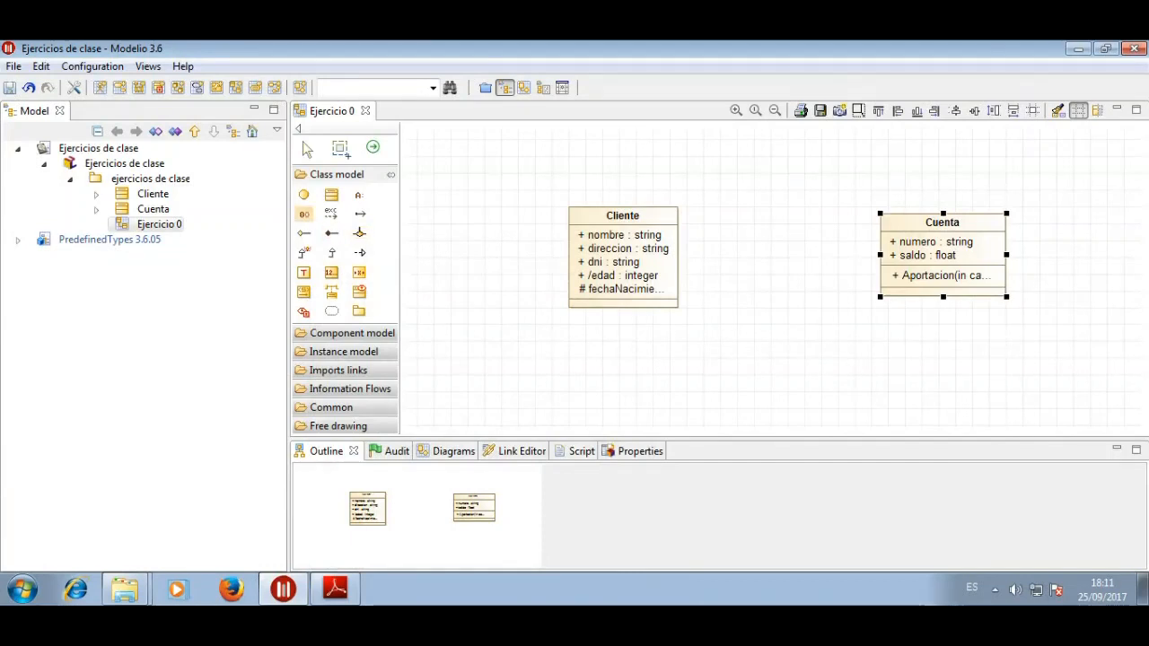
# Add a second operation to the Cuenta class and name it "Reintegro"
pyautogui.click(968, 261)
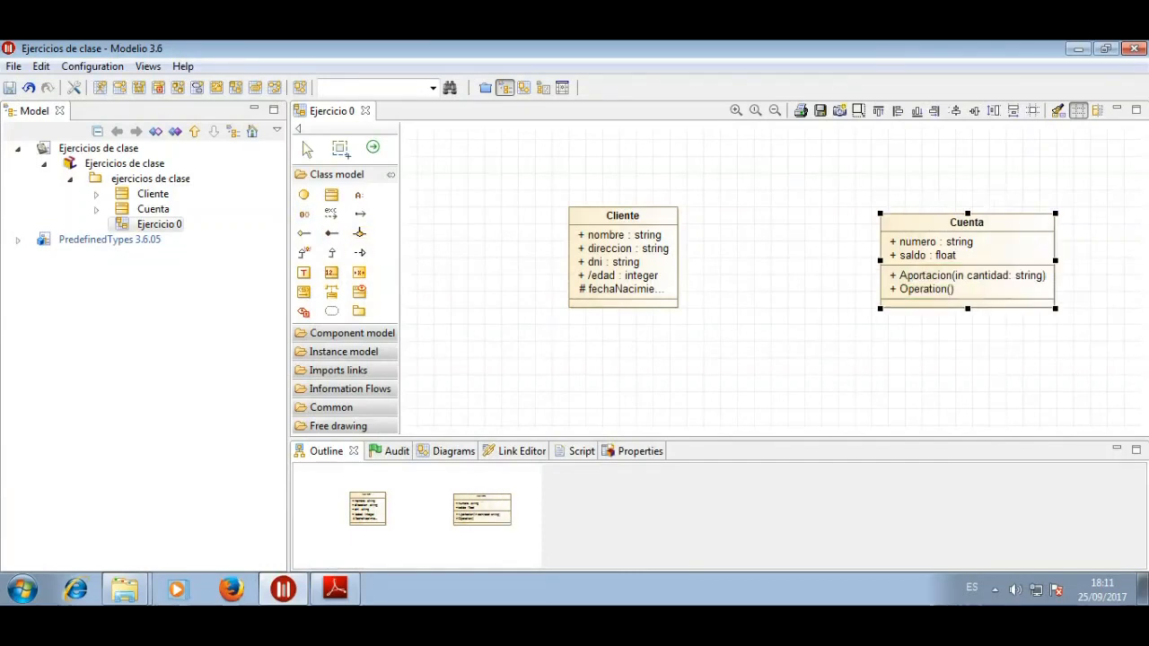
pyautogui.click(929, 289)
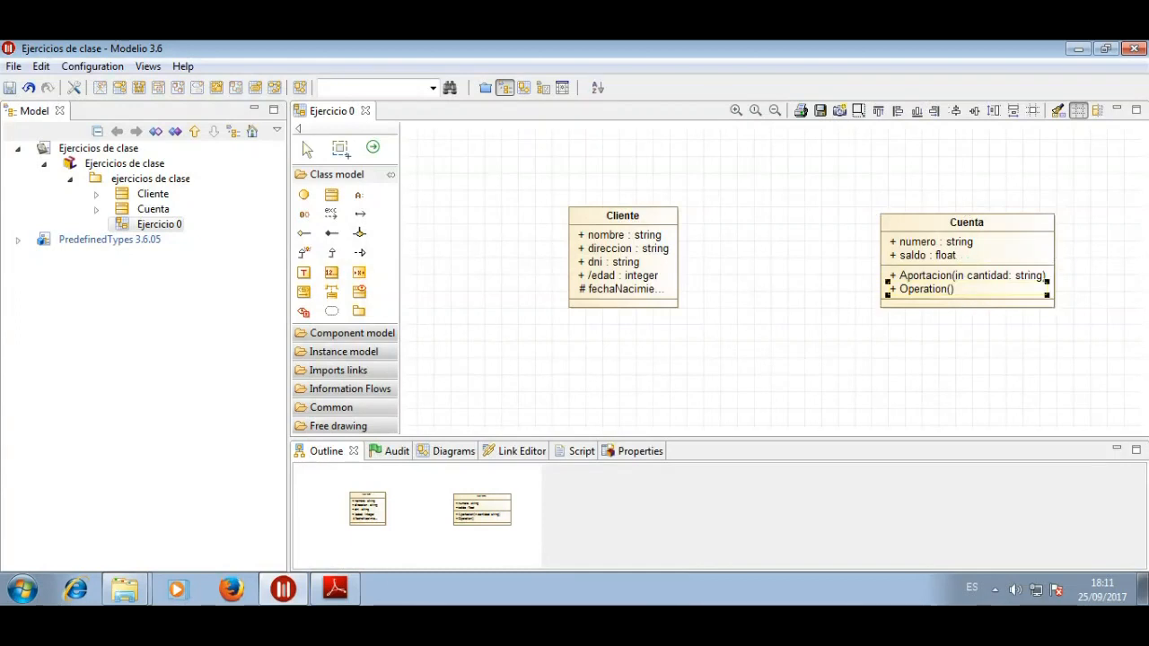
pyautogui.doubleClick(928, 289)
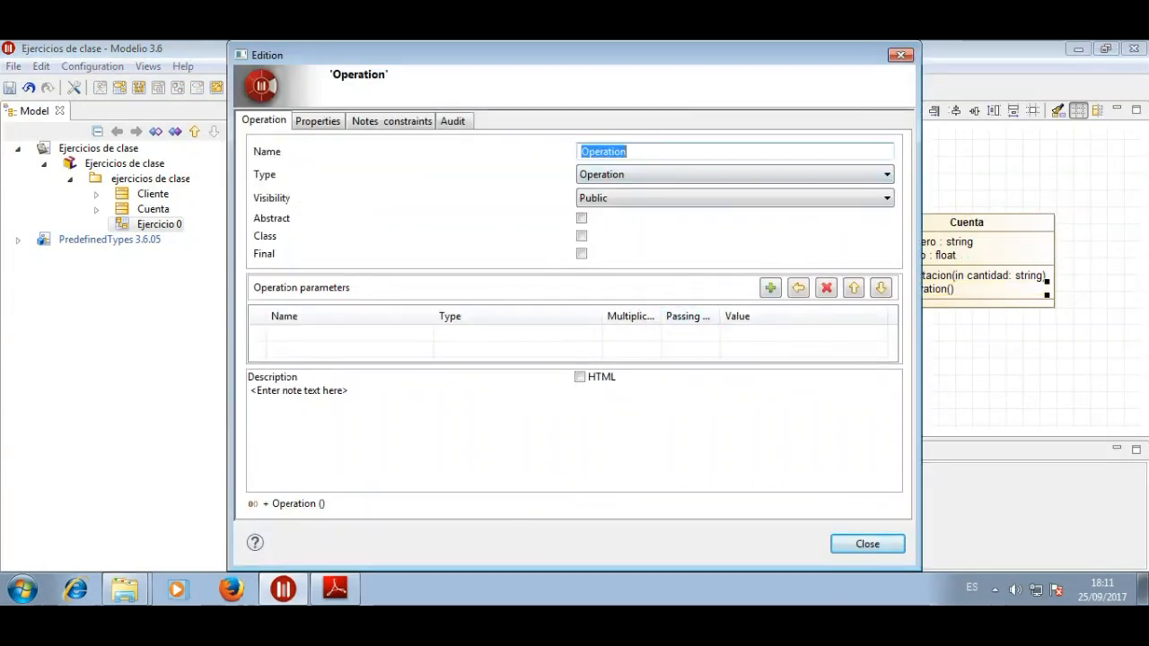
pyautogui.write('Rei')
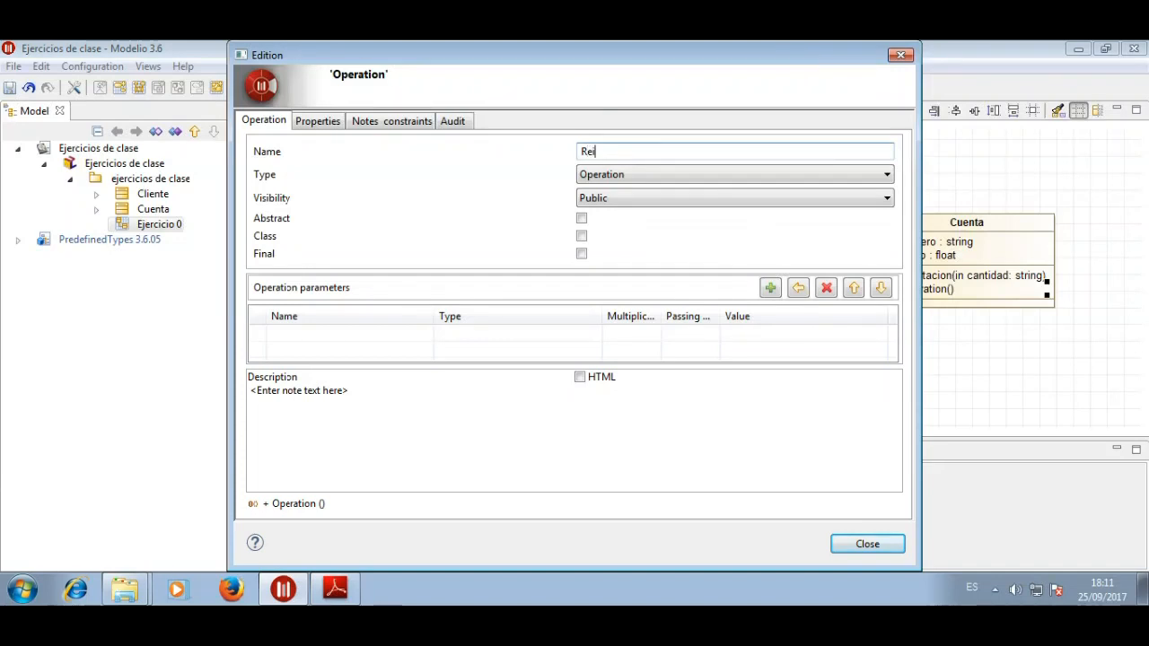
pyautogui.write('ntegro')
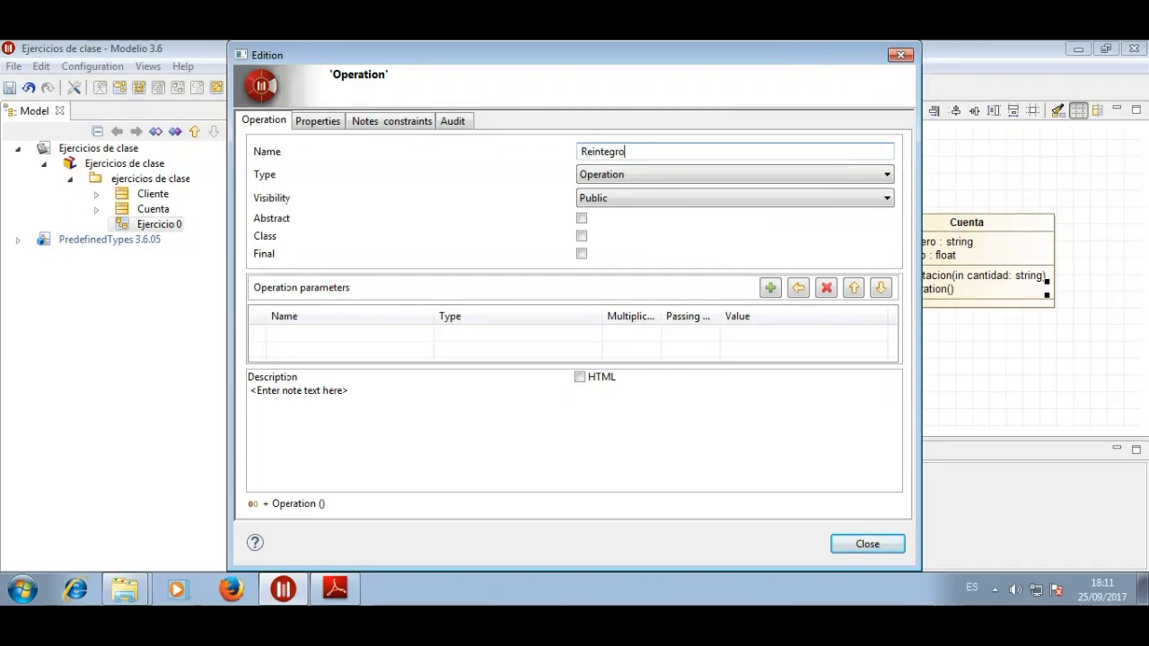
# Add a parameter "cantidad" to the Reintegro operation and try to set its type to float
pyautogui.click(770, 288)
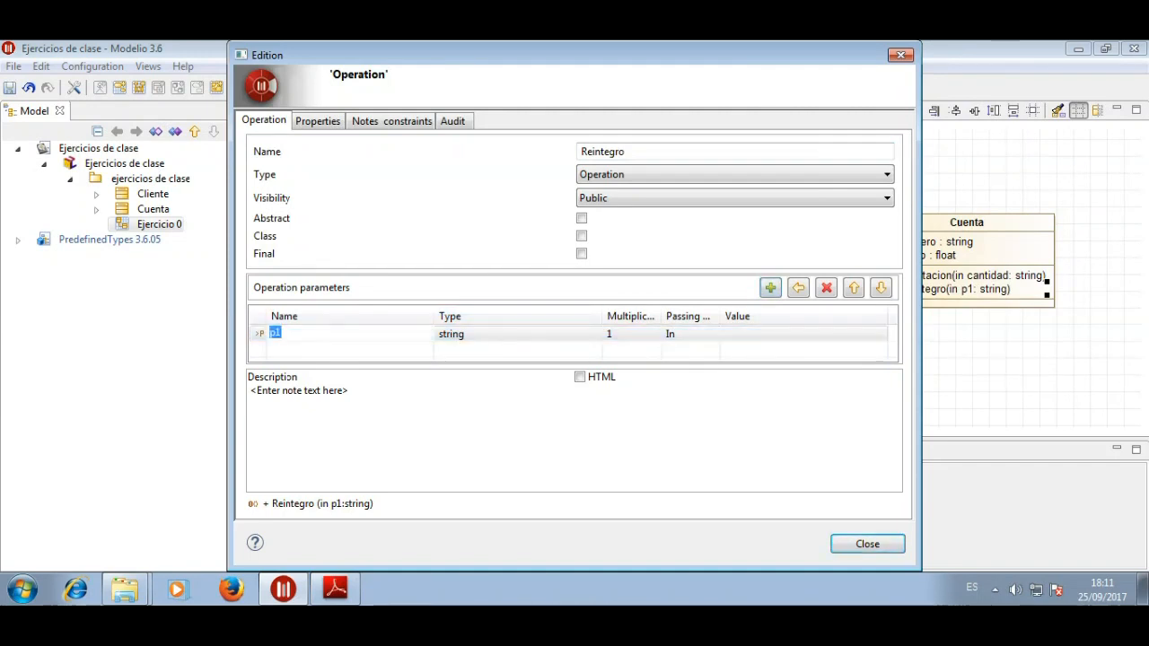
pyautogui.write('cantidad')
pyautogui.press('Return')
pyautogui.click(485, 334)
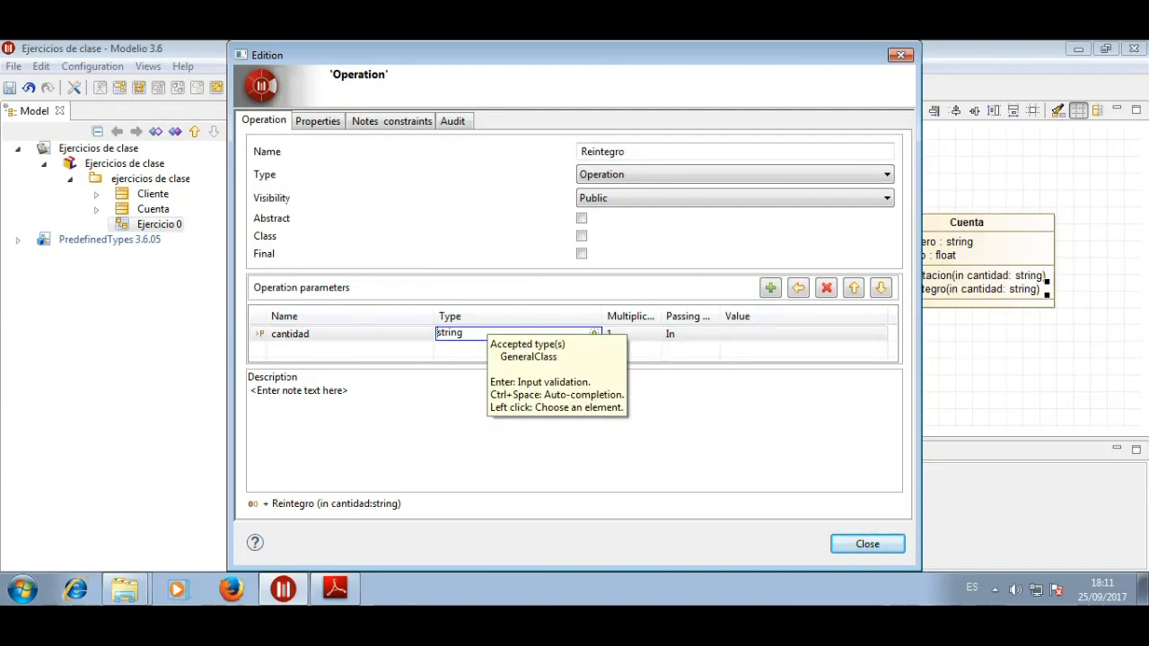
pyautogui.hotkey('ctrl', 'a')
pyautogui.write('float')
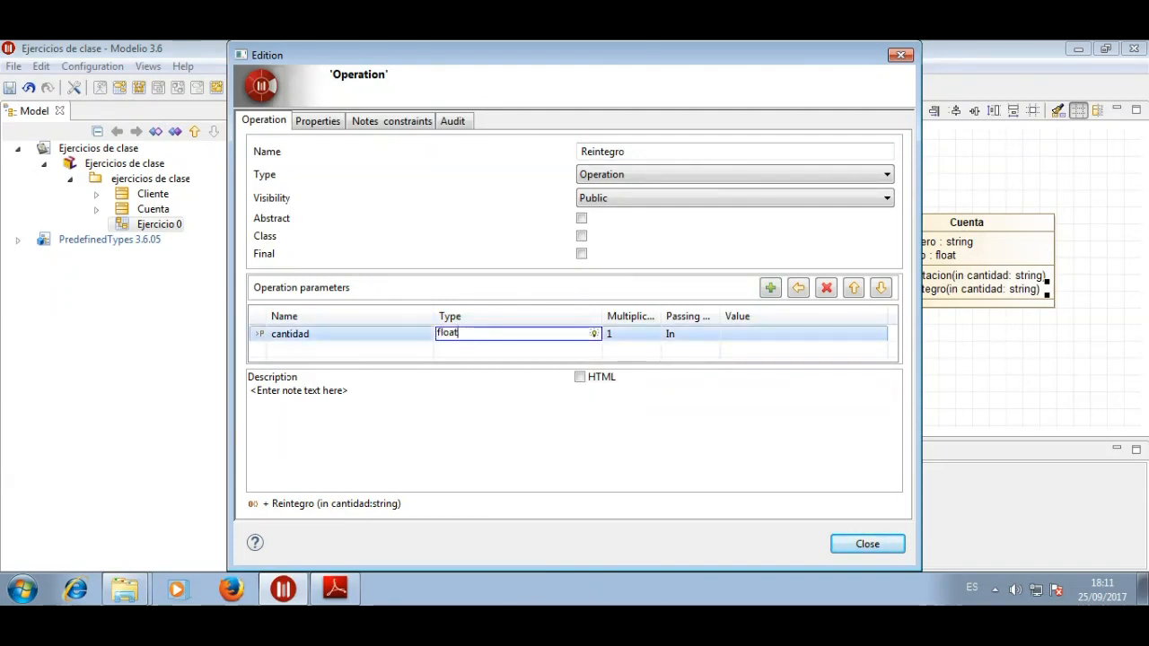
pyautogui.click(867, 544)
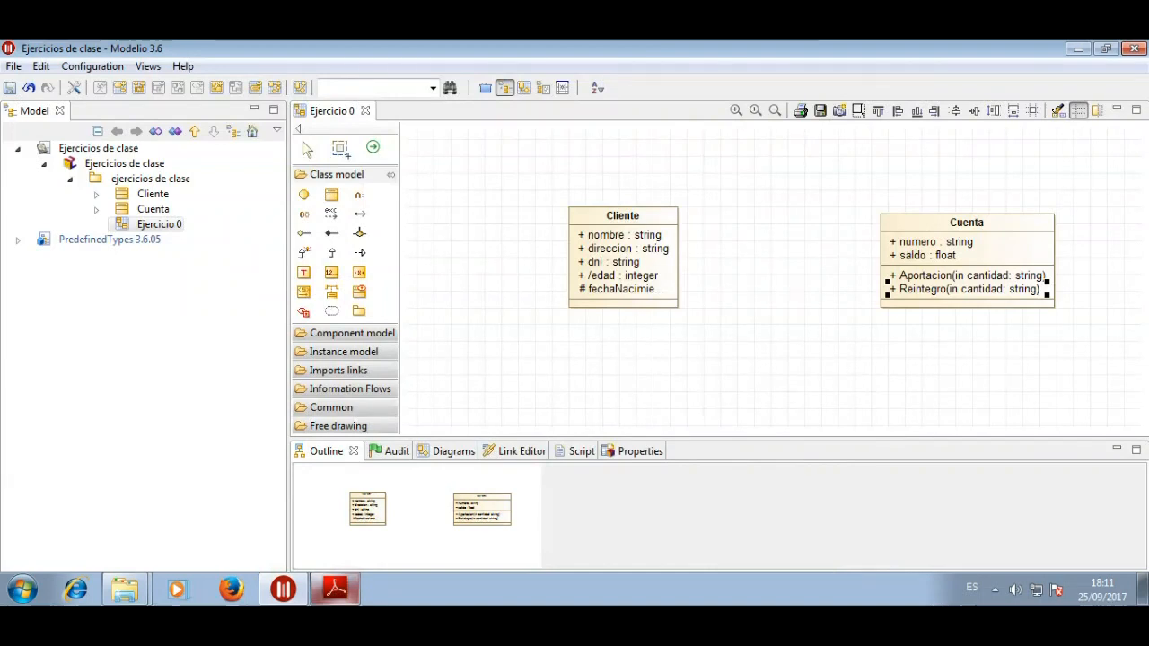
# Consult the Ejercicio 0 statement in 2017 Ejercicios.pdf in Adobe Reader, return to Modelio and add a class named "Movimiento" below Cuenta
pyautogui.click(335, 589)
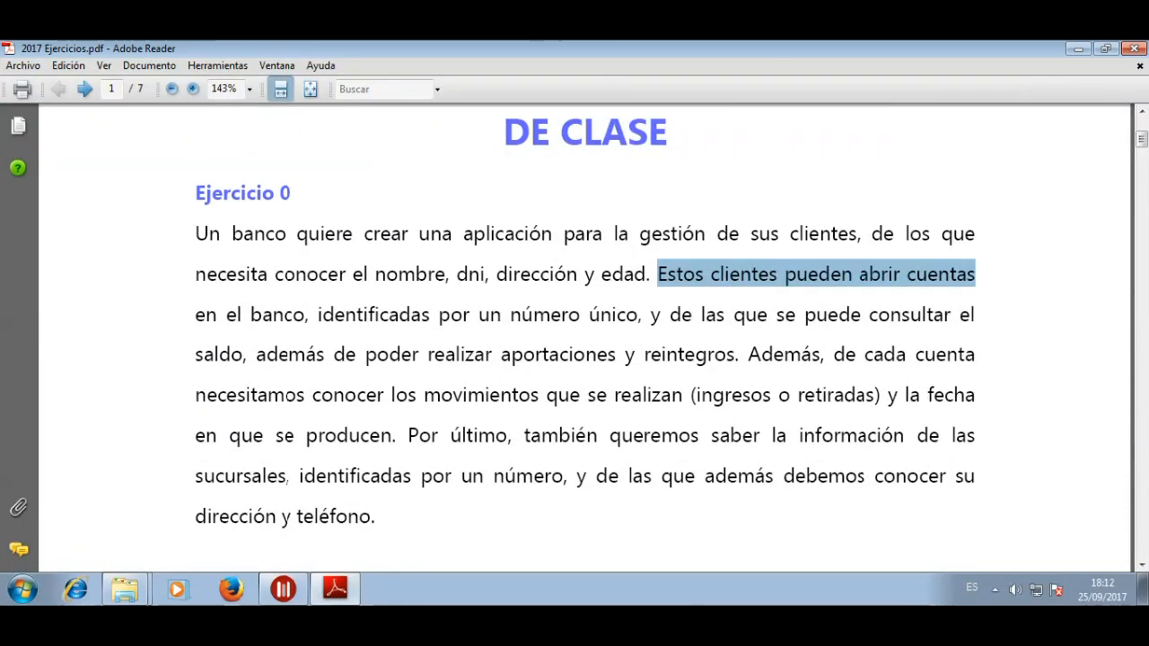
pyautogui.click(283, 589)
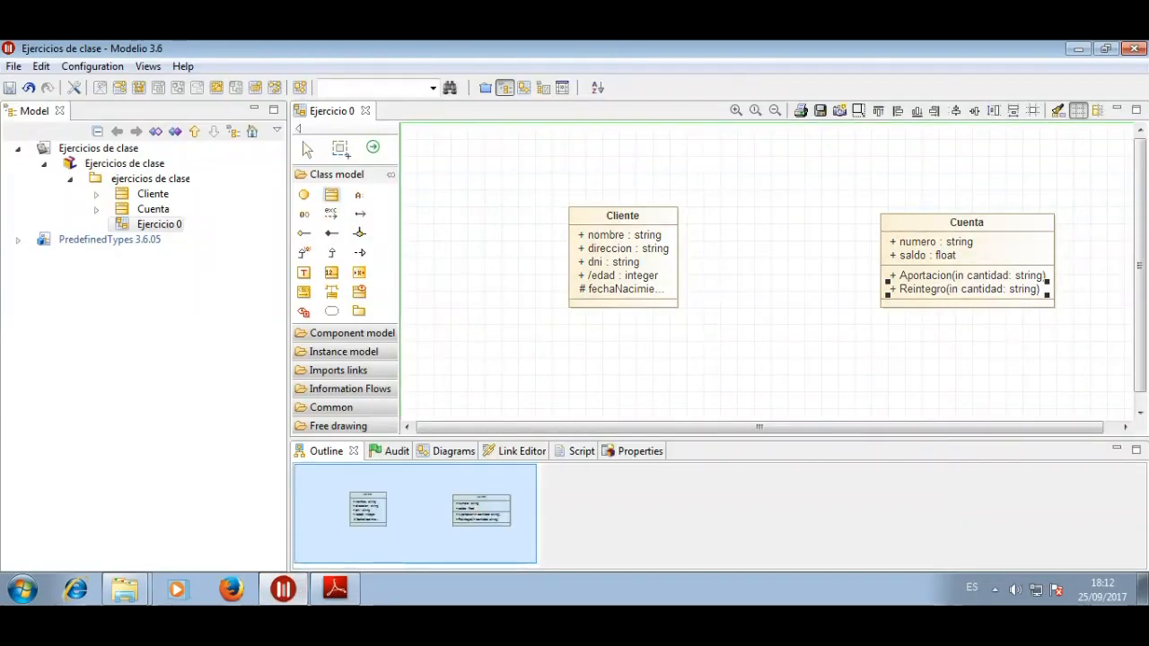
pyautogui.click(897, 372)
pyautogui.doubleClick(937, 395)
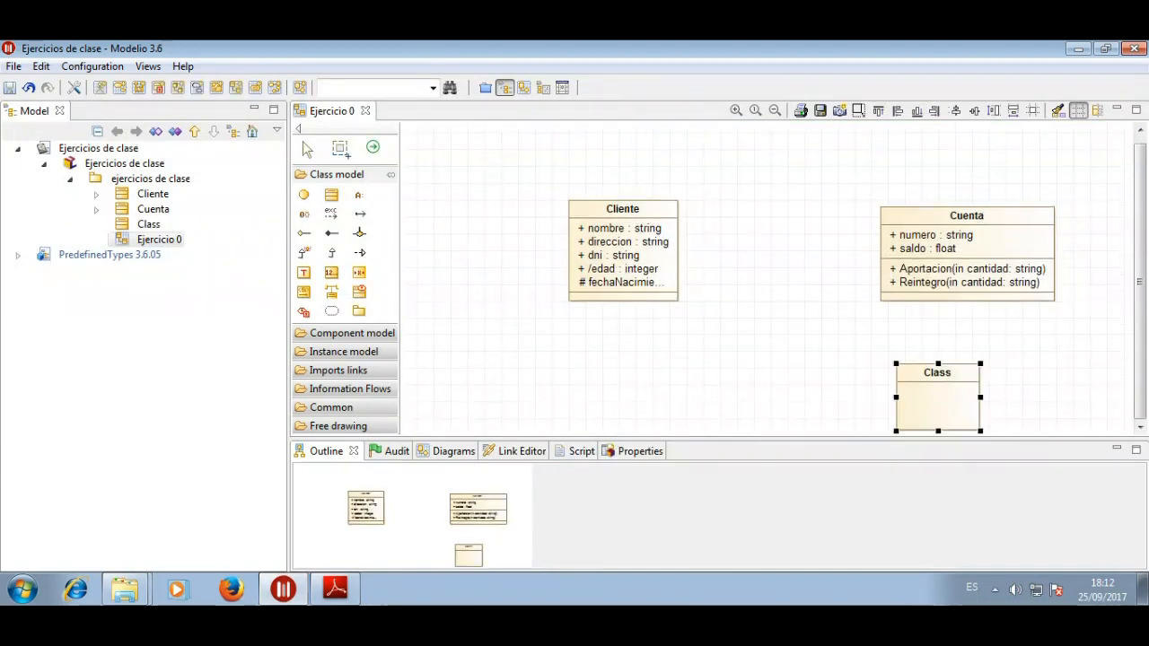
pyautogui.click(593, 171)
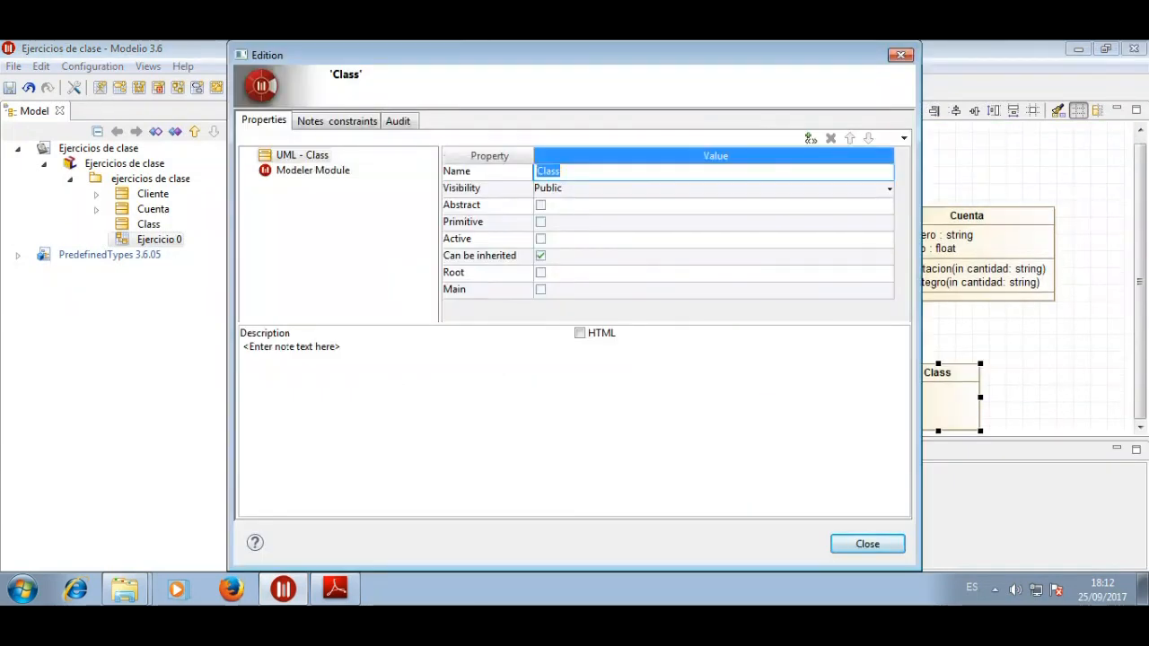
pyautogui.write('M')
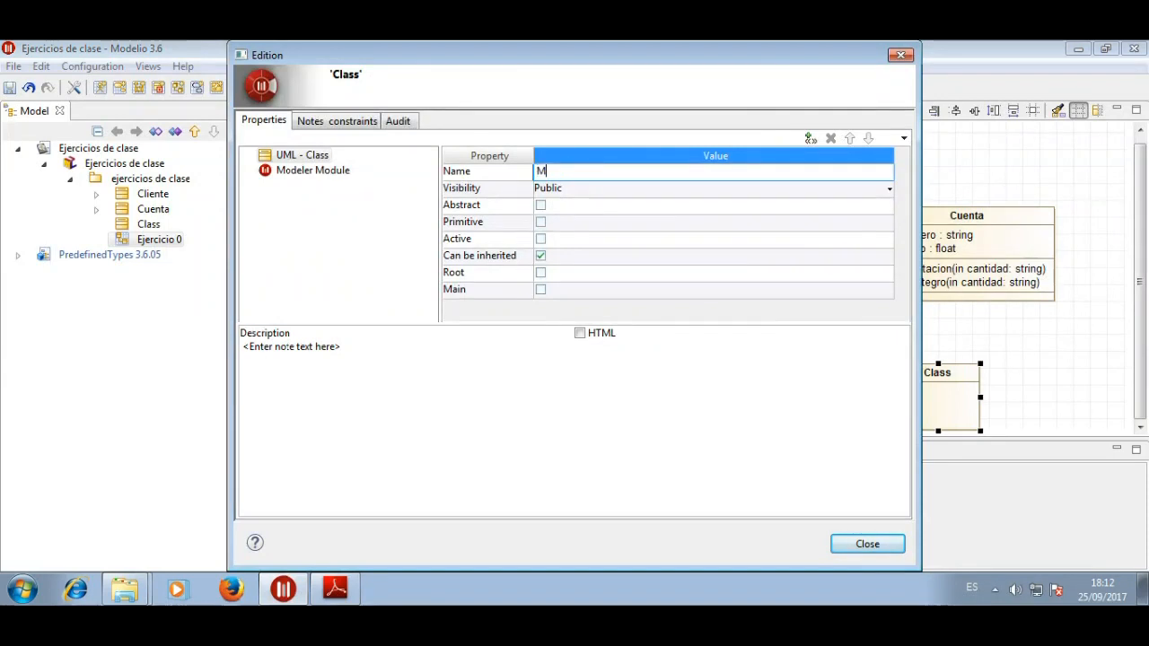
pyautogui.write('ovimiento')
pyautogui.click(867, 544)
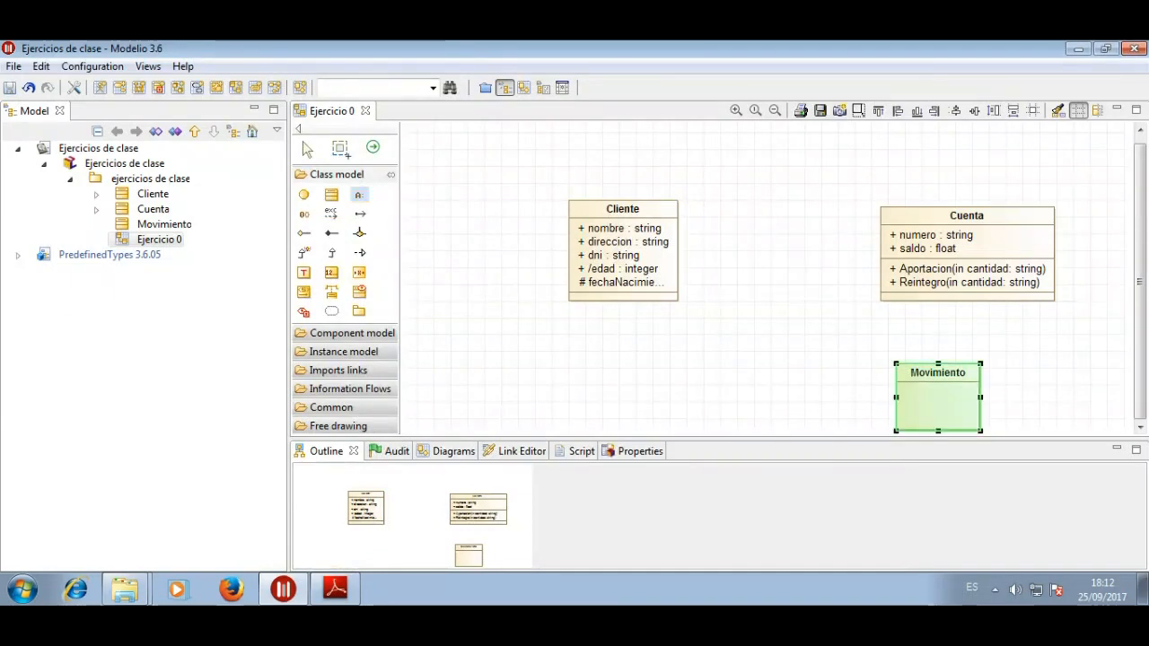
# Add an attribute to the Movimiento class and name it "importe"
pyautogui.click(945, 390)
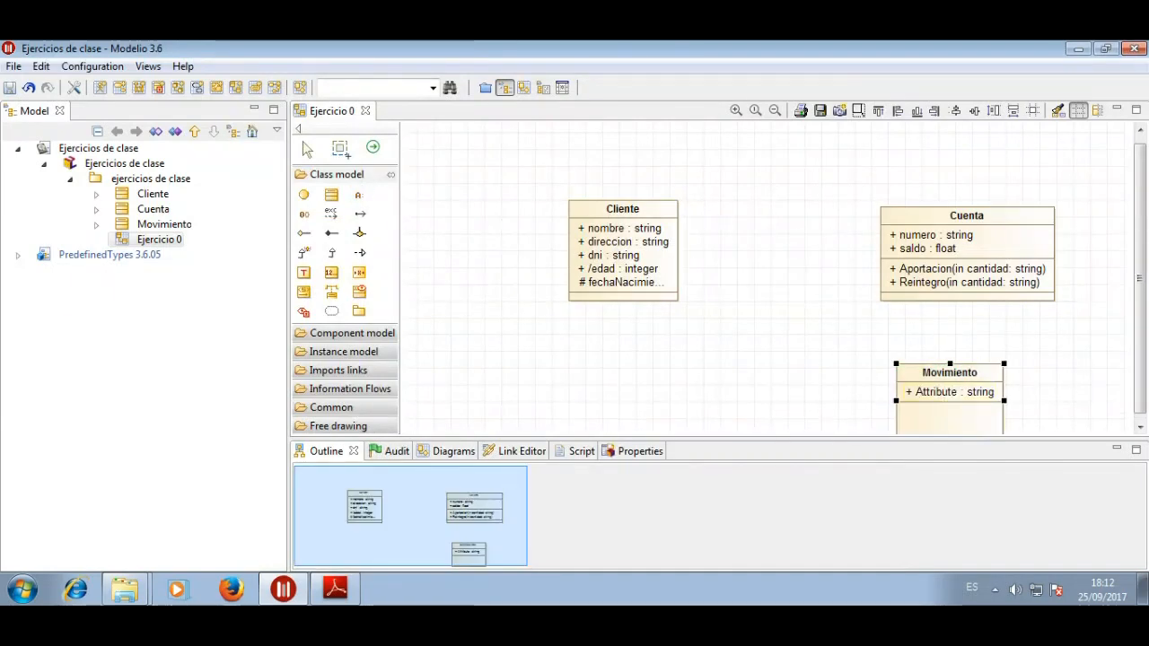
pyautogui.doubleClick(950, 393)
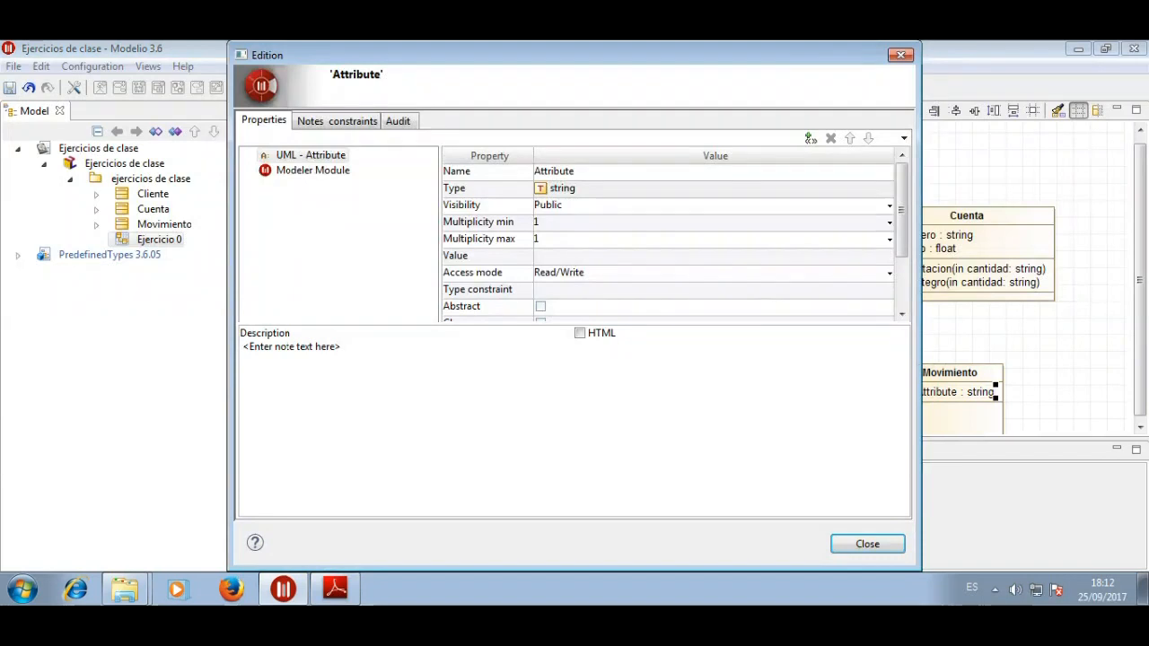
pyautogui.write('importe')
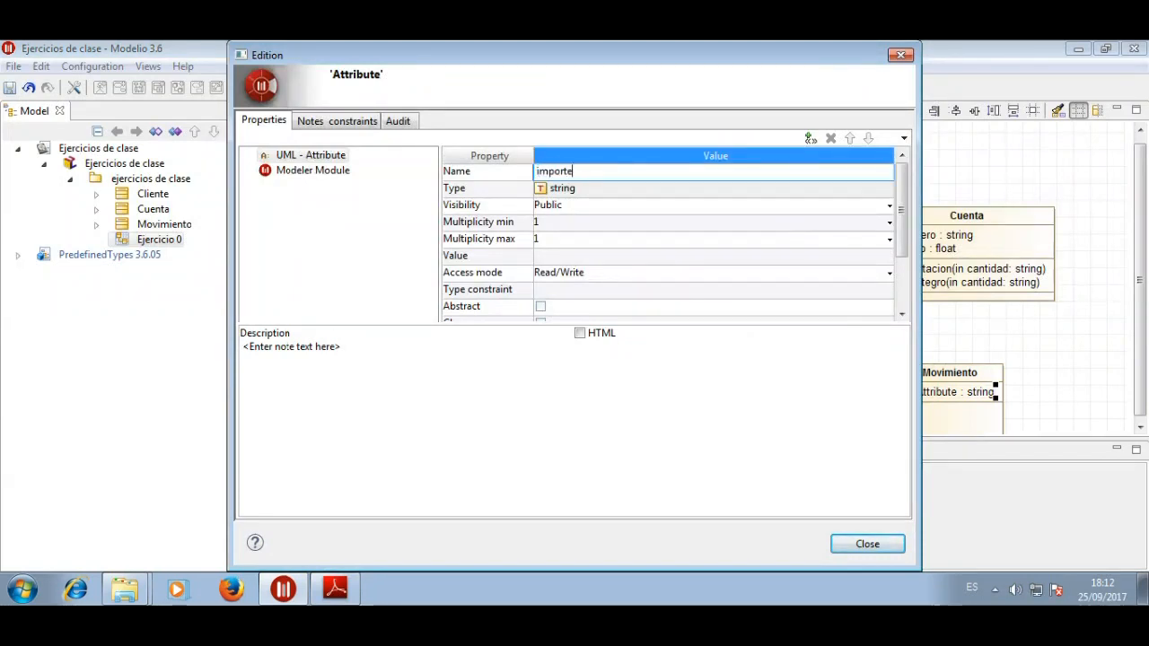
# Try to set the type of Movimiento's importe attribute to float and close its properties
pyautogui.press('Tab')
pyautogui.write('float')
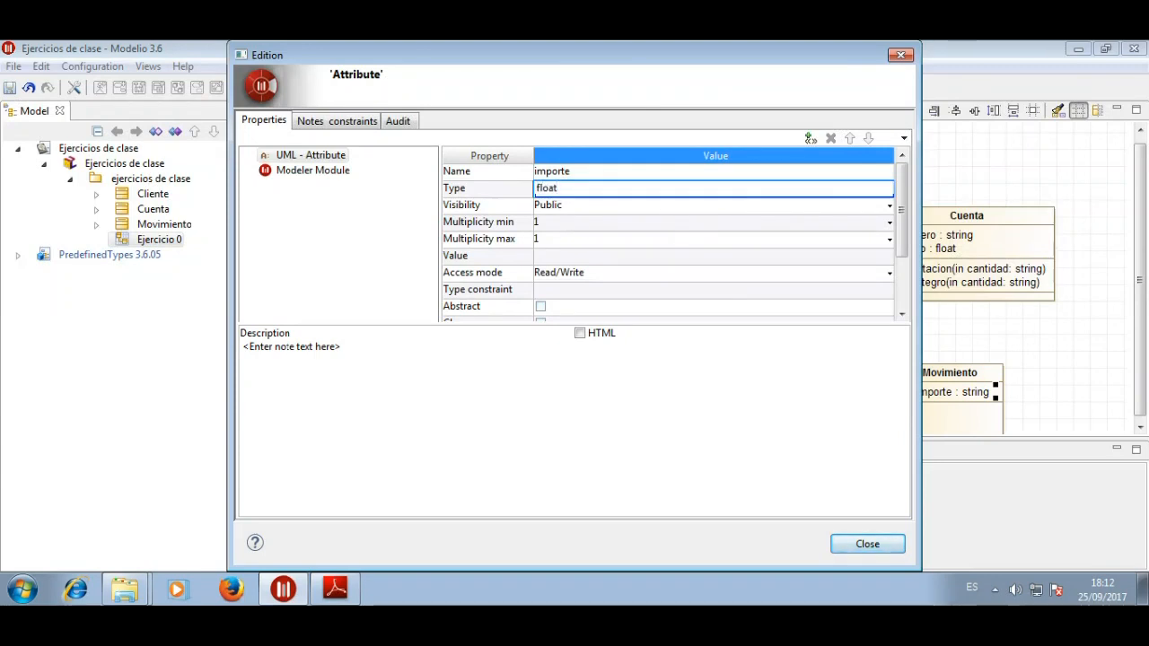
pyautogui.click(867, 544)
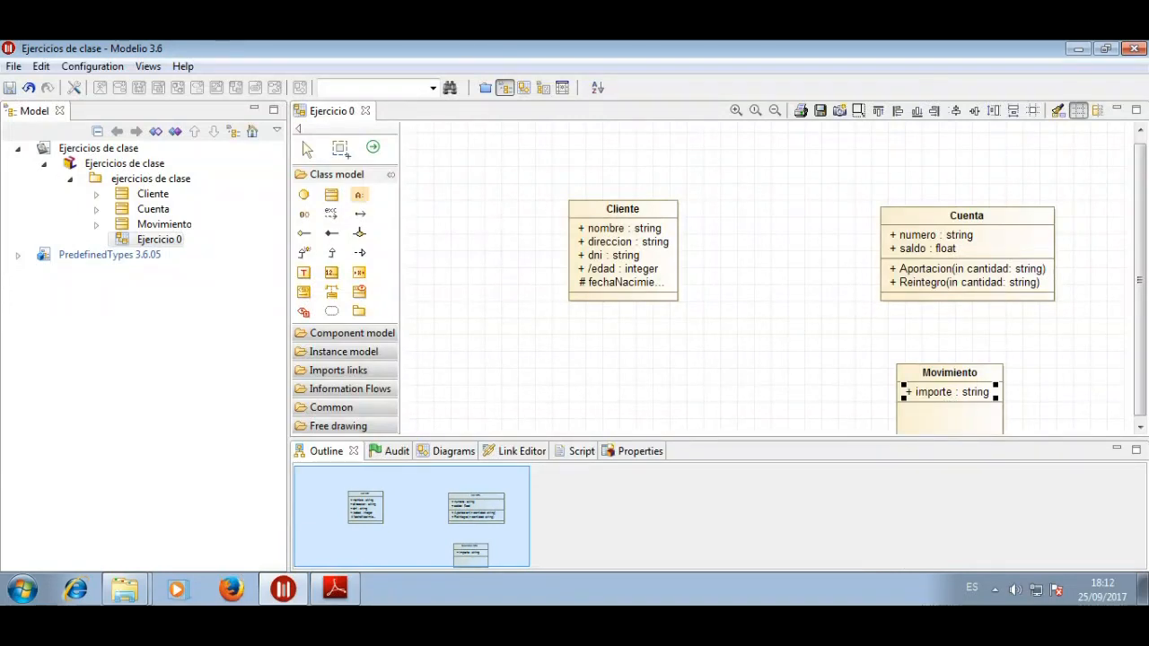
# Add a second attribute to the Movimiento class, name it "fecha" and try to set its type to date
pyautogui.click(358, 196)
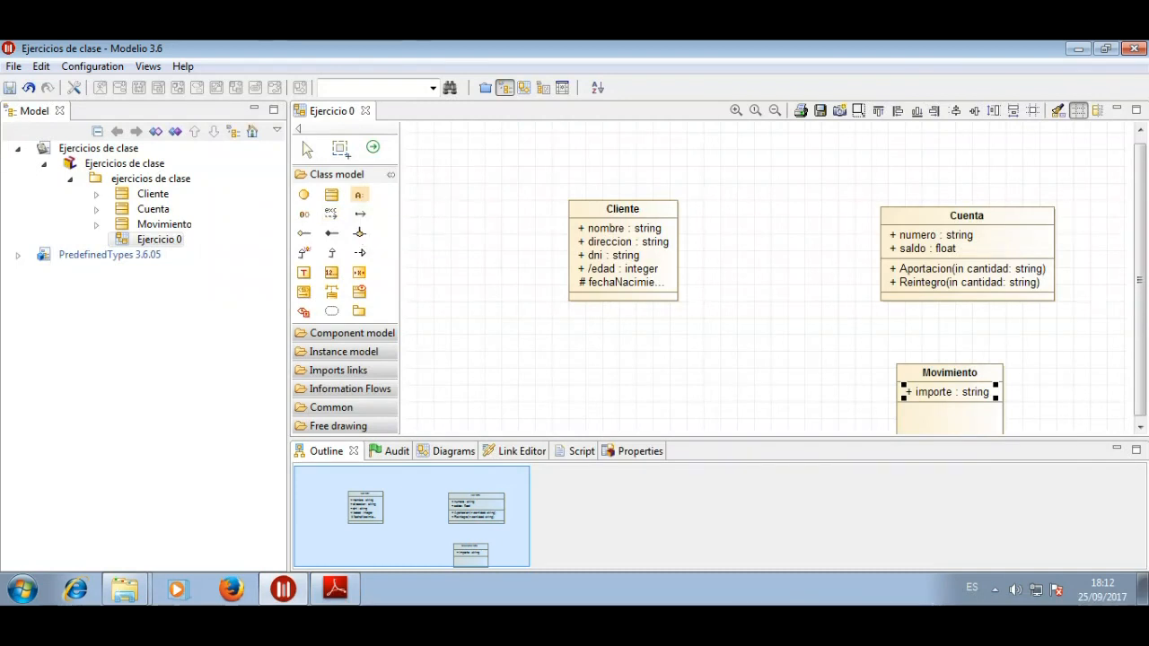
pyautogui.click(950, 392)
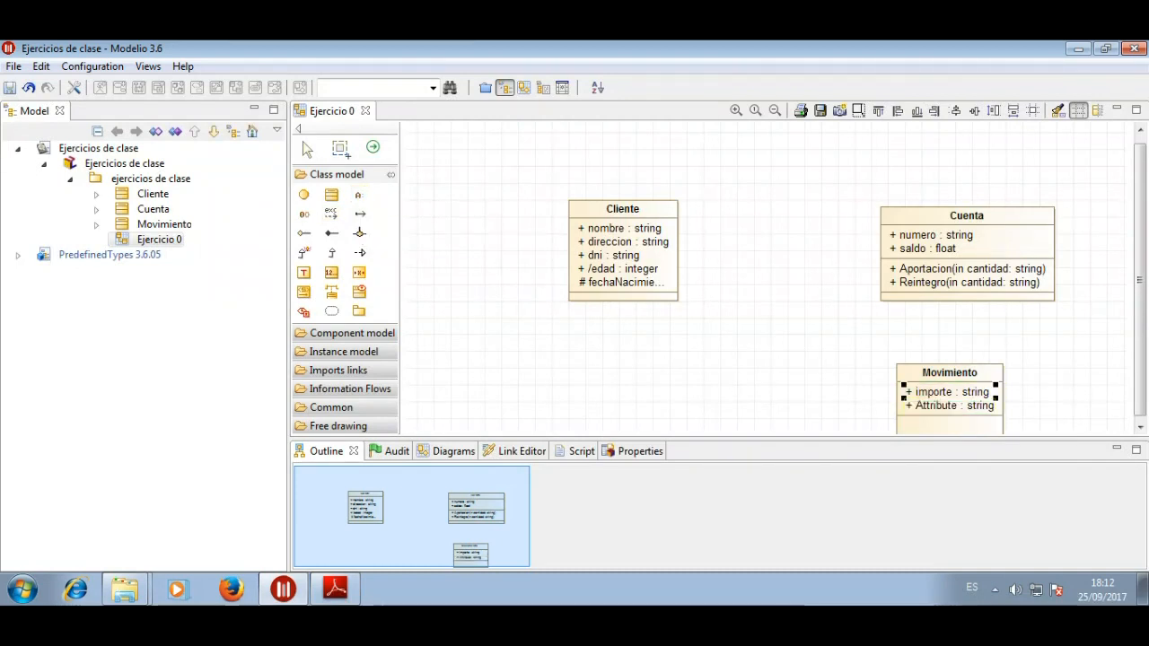
pyautogui.doubleClick(954, 406)
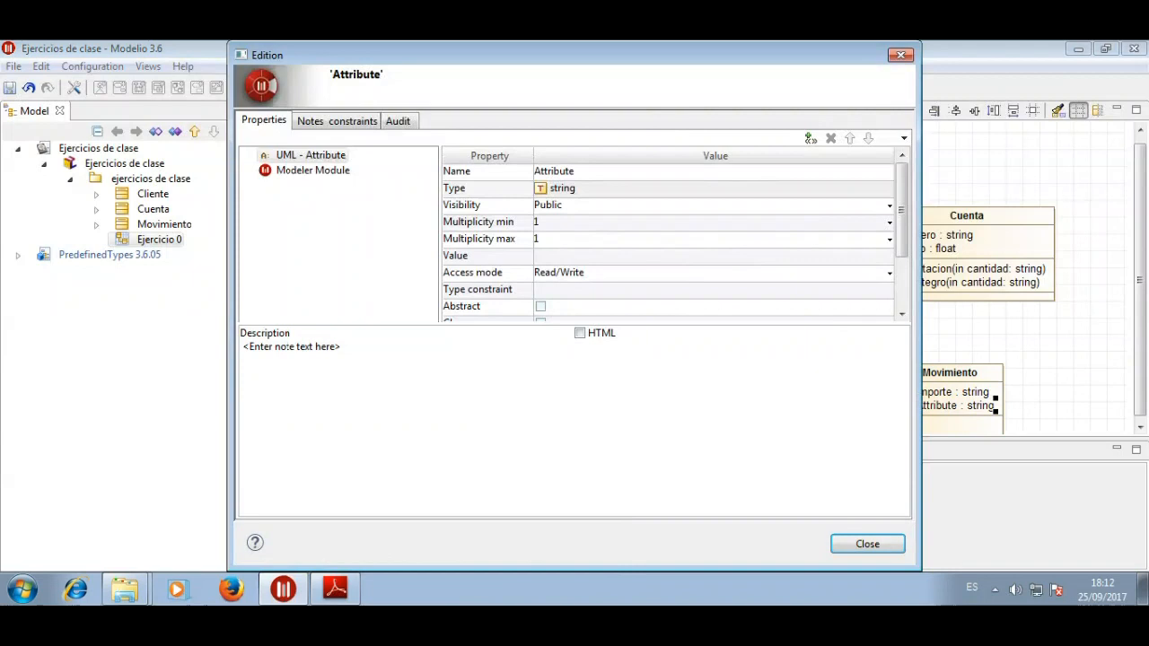
pyautogui.click(574, 171)
pyautogui.write('fecha')
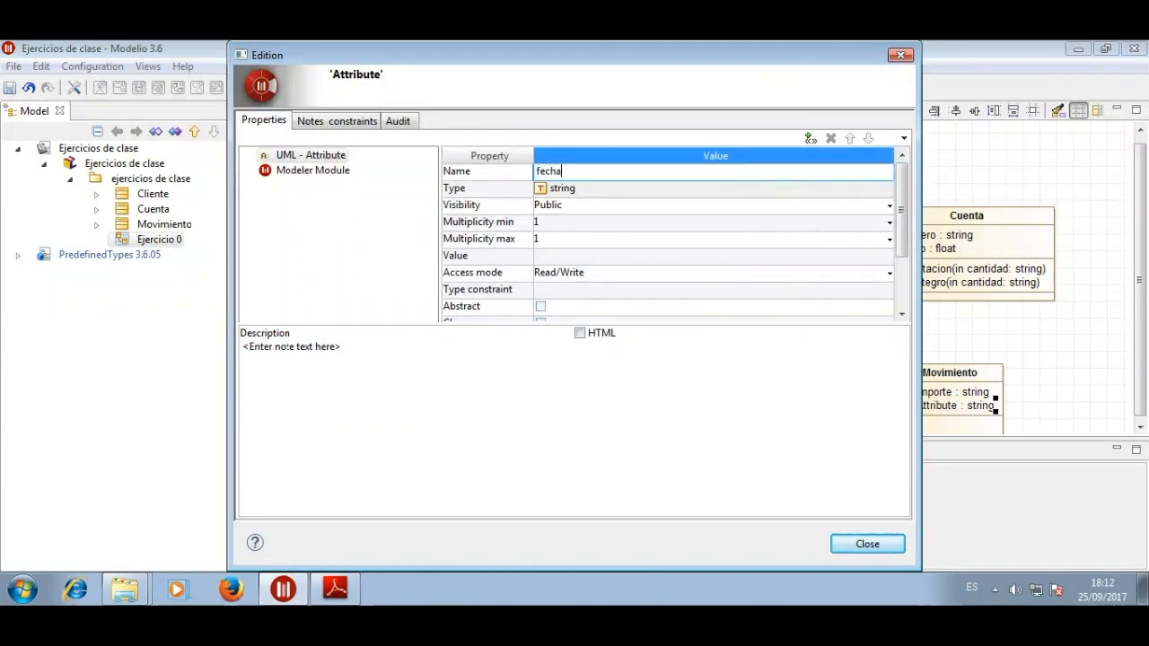
pyautogui.click(549, 188)
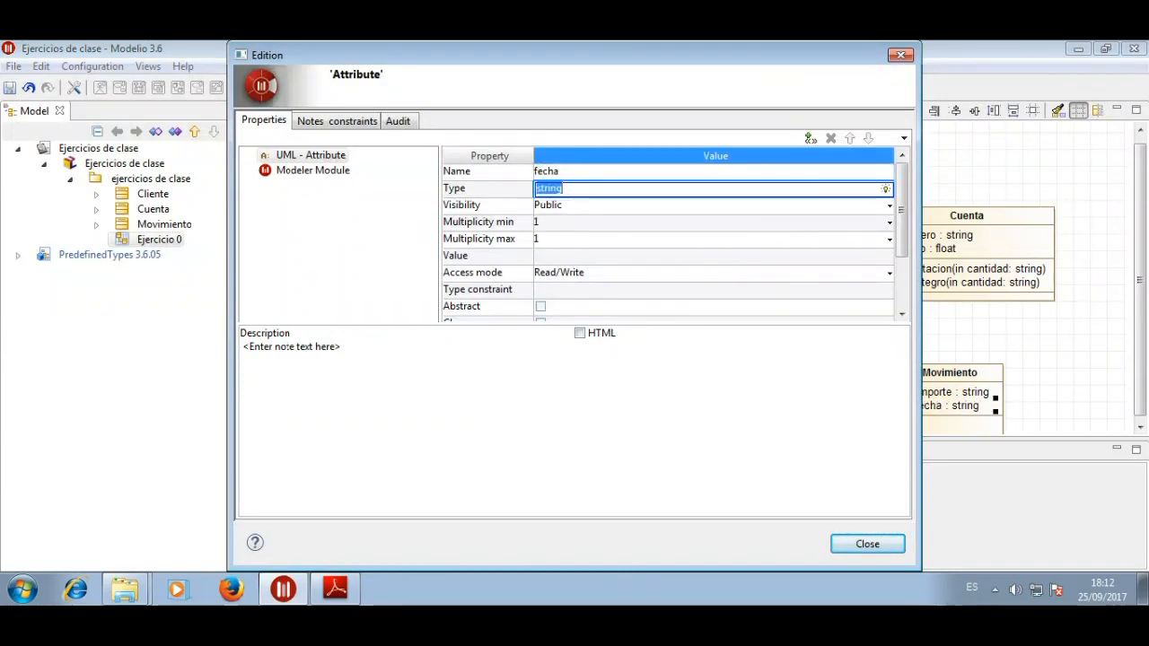
pyautogui.write('date')
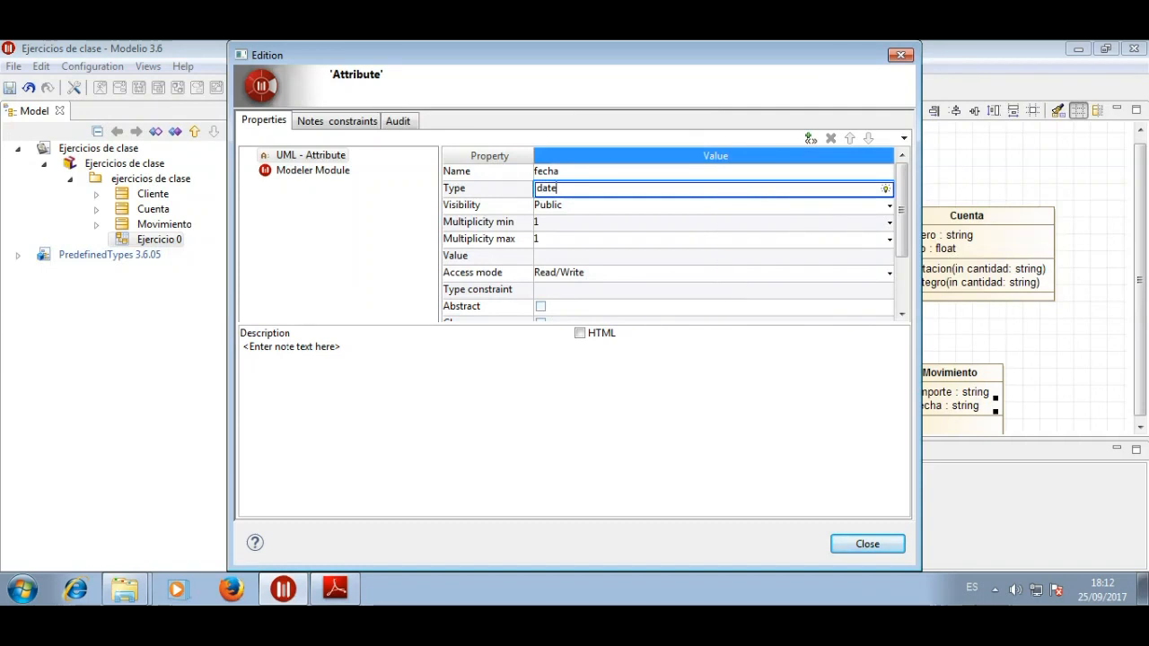
pyautogui.press('Return')
pyautogui.press('Return')
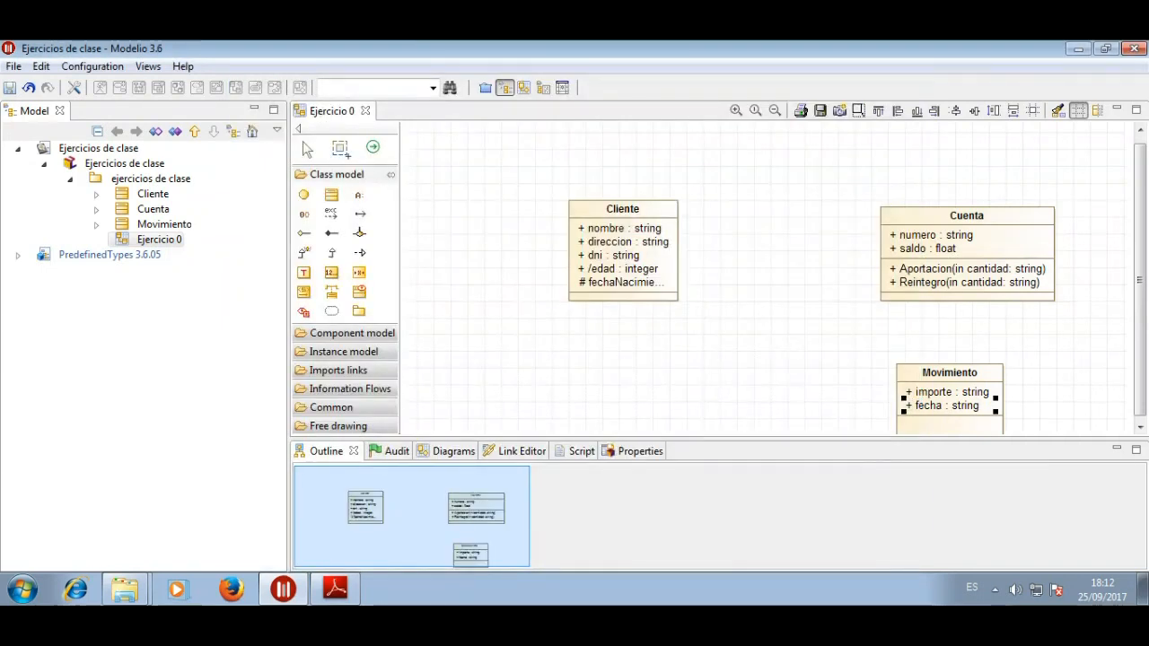
# Consult the Ejercicio 0 statement in Adobe Reader, return to Modelio and add a class named "Sucursales" below Cliente
pyautogui.click(335, 589)
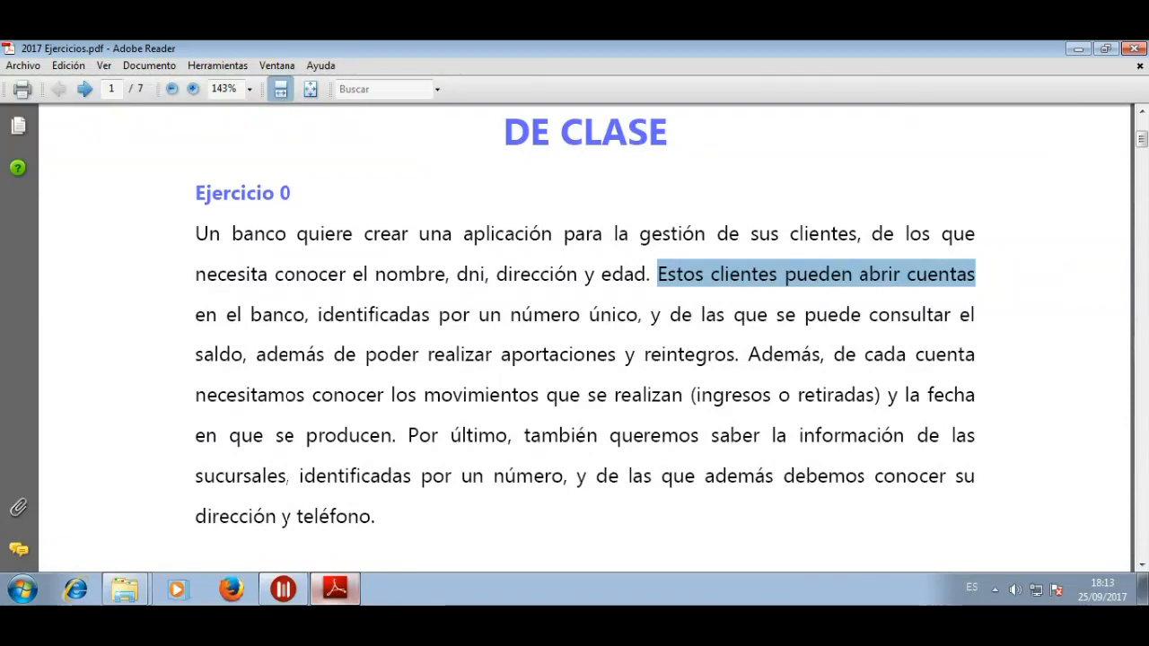
pyautogui.click(335, 589)
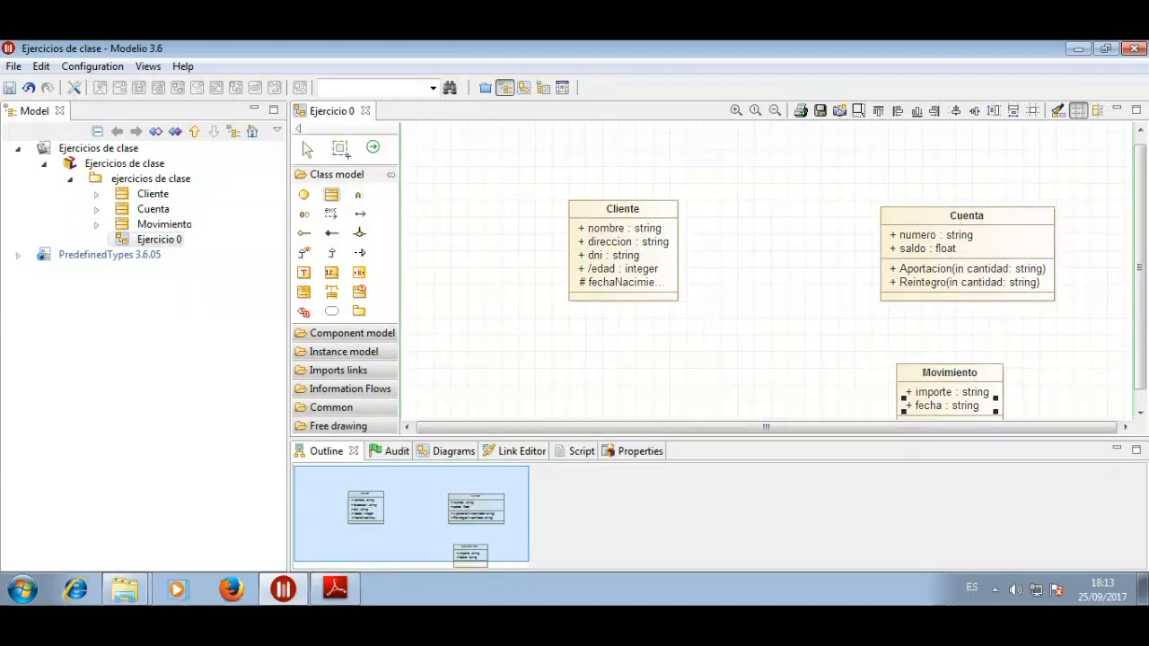
pyautogui.click(567, 342)
pyautogui.doubleClick(608, 366)
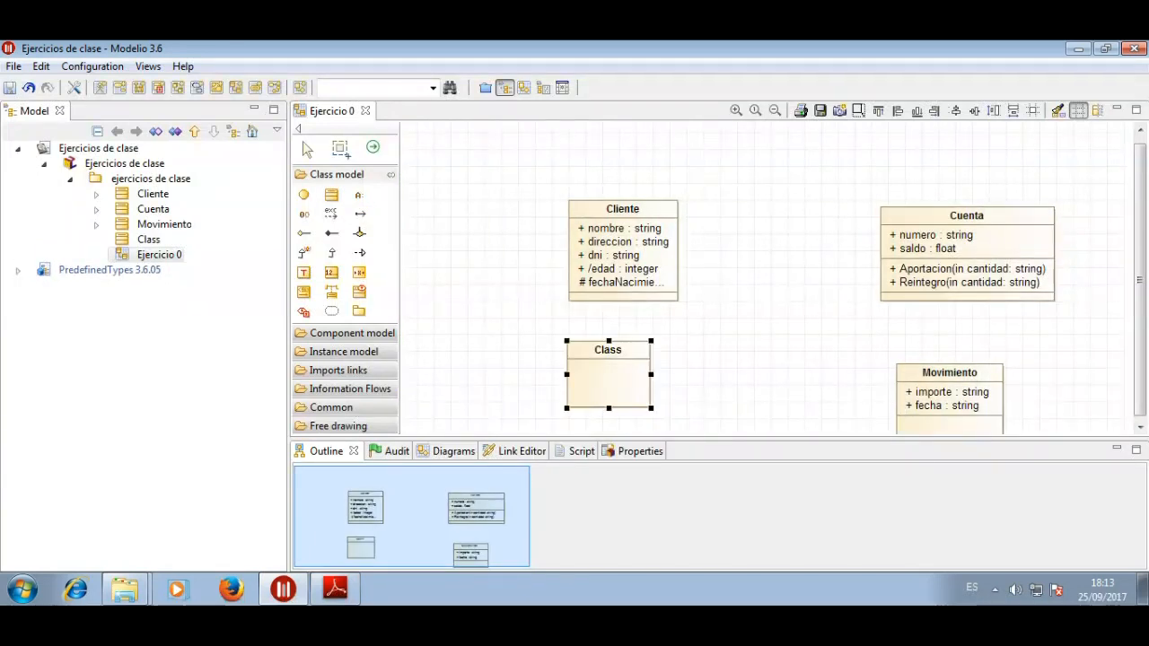
pyautogui.write('Sucursales')
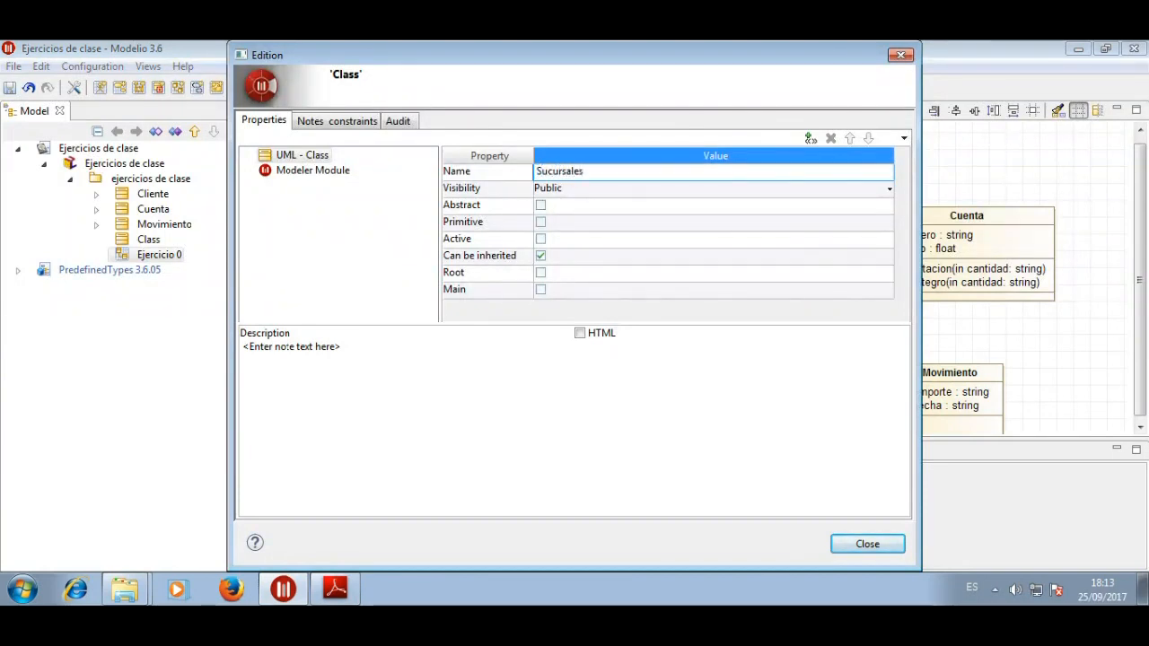
pyautogui.press('Return')
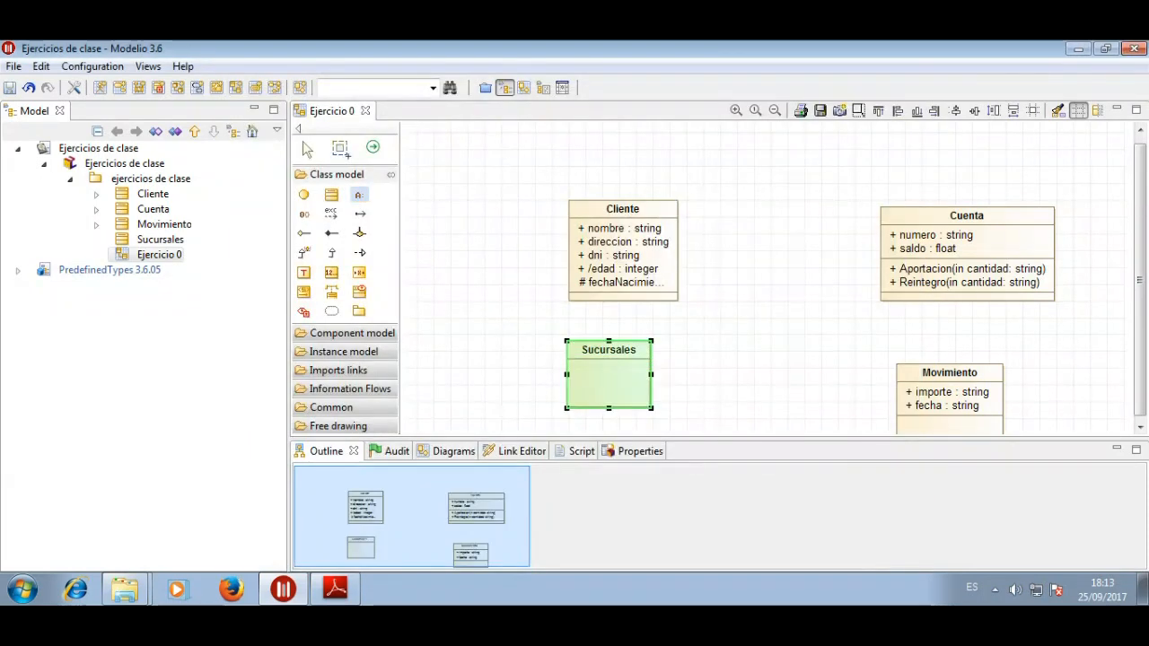
# Add an attribute named "numeroId" of type integer to the Sucursales class
pyautogui.click(608, 376)
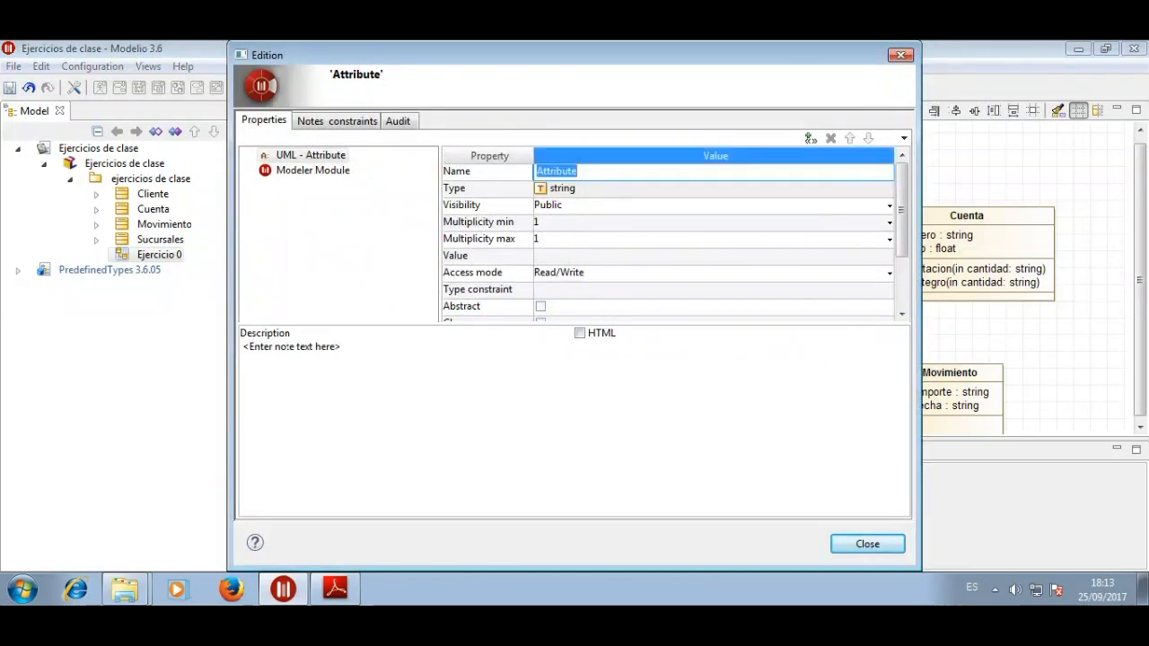
pyautogui.write('I')
pyautogui.write('umero')
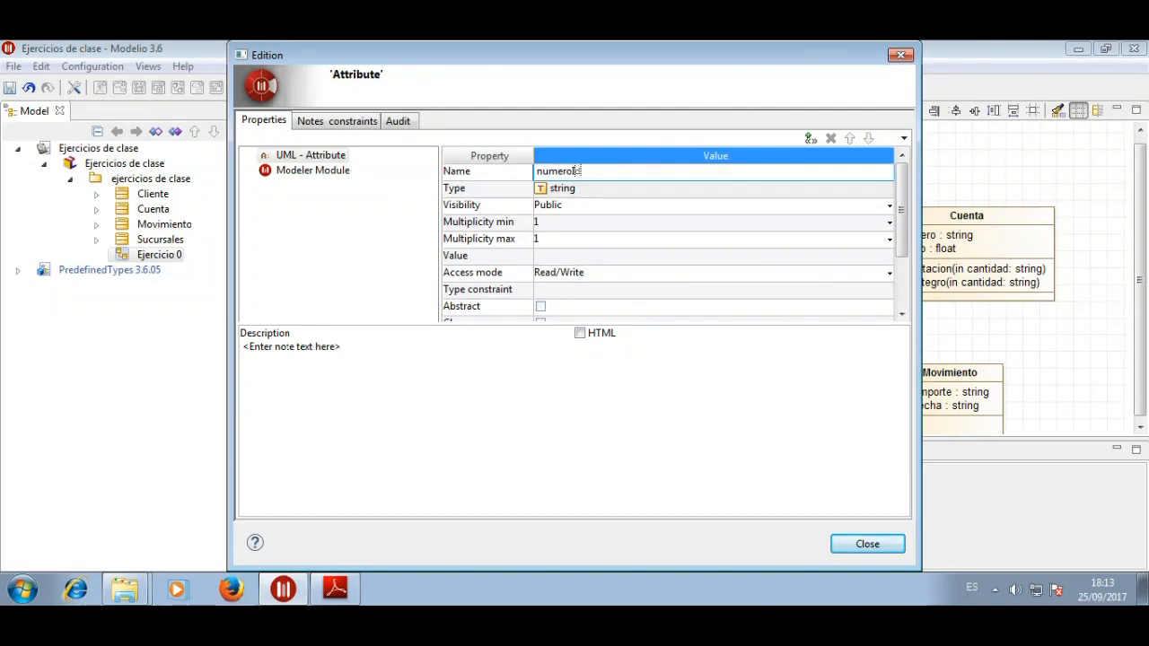
pyautogui.press('Tab')
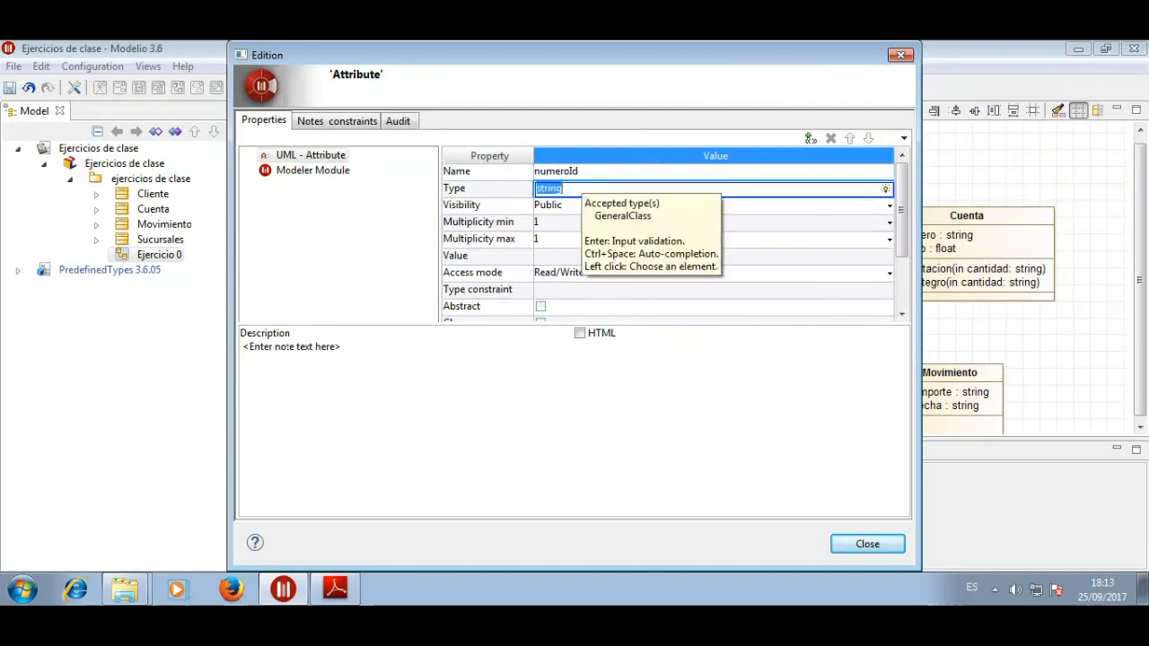
pyautogui.write('in')
pyautogui.hotkey('ctrl', 'space')
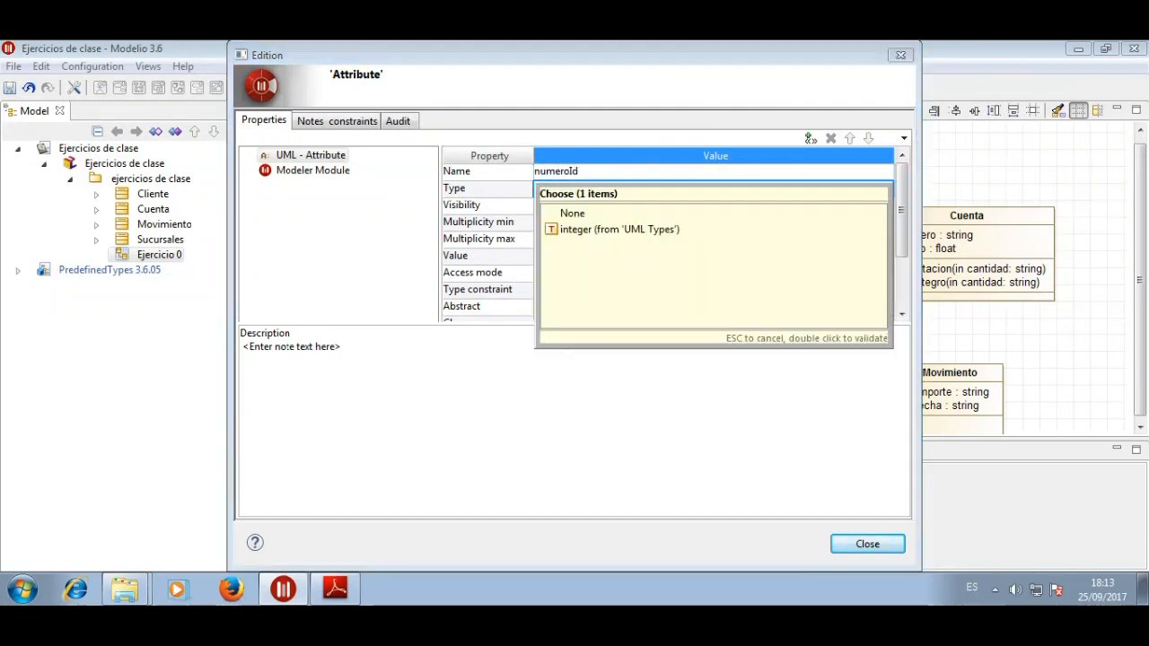
pyautogui.press('Down')
pyautogui.press('Down')
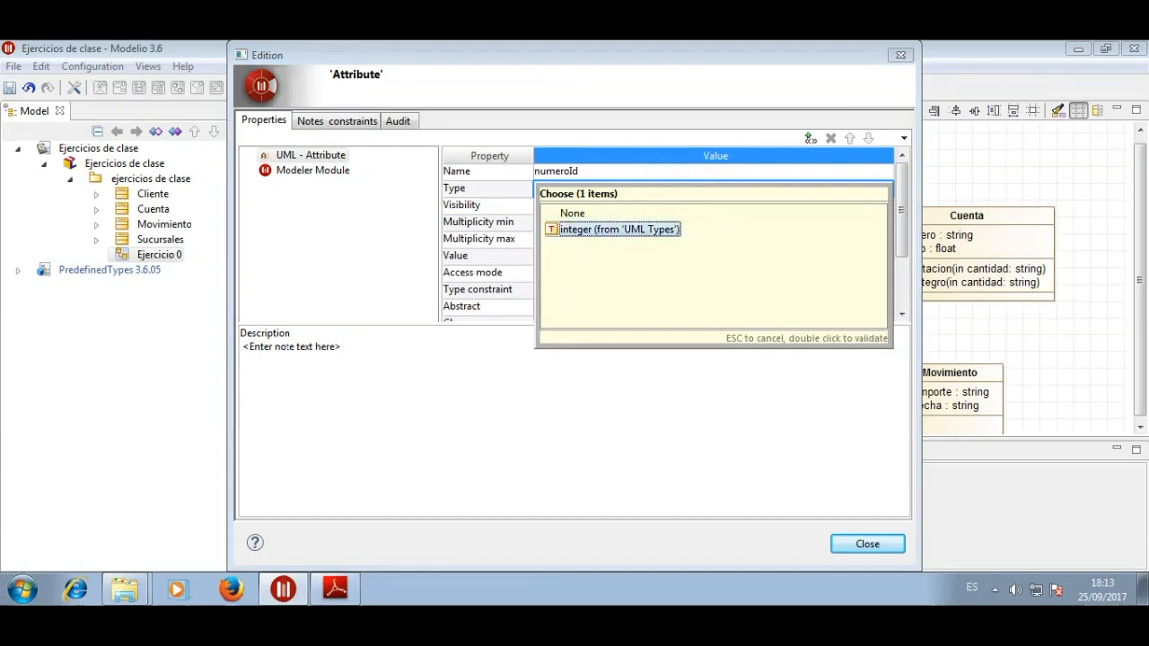
pyautogui.press('Return')
pyautogui.click(867, 543)
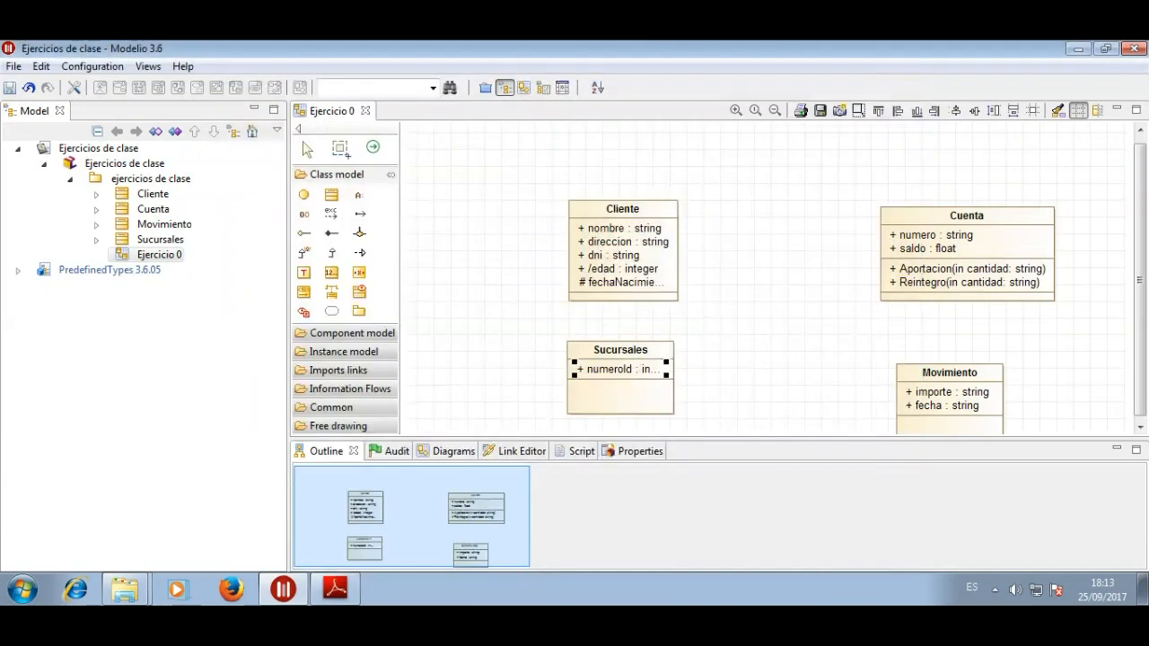
# Check the Ejercicio 0 statement in Adobe Reader, return to Modelio and add an attribute named "direccion" to the Sucursales class
pyautogui.click(335, 589)
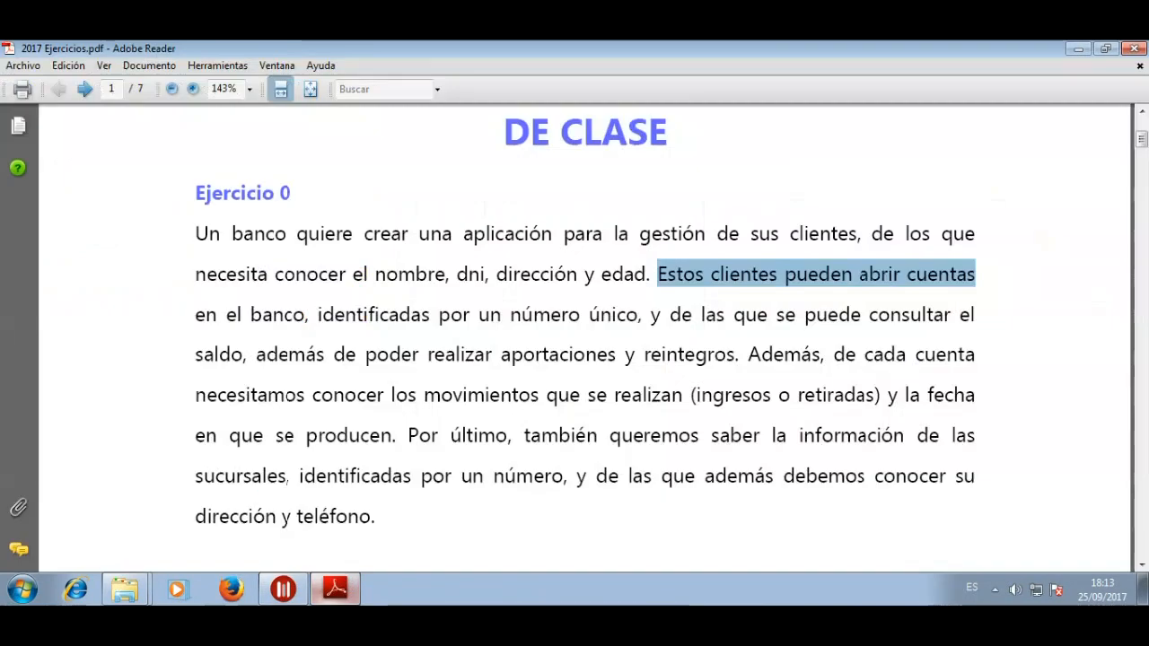
pyautogui.click(335, 589)
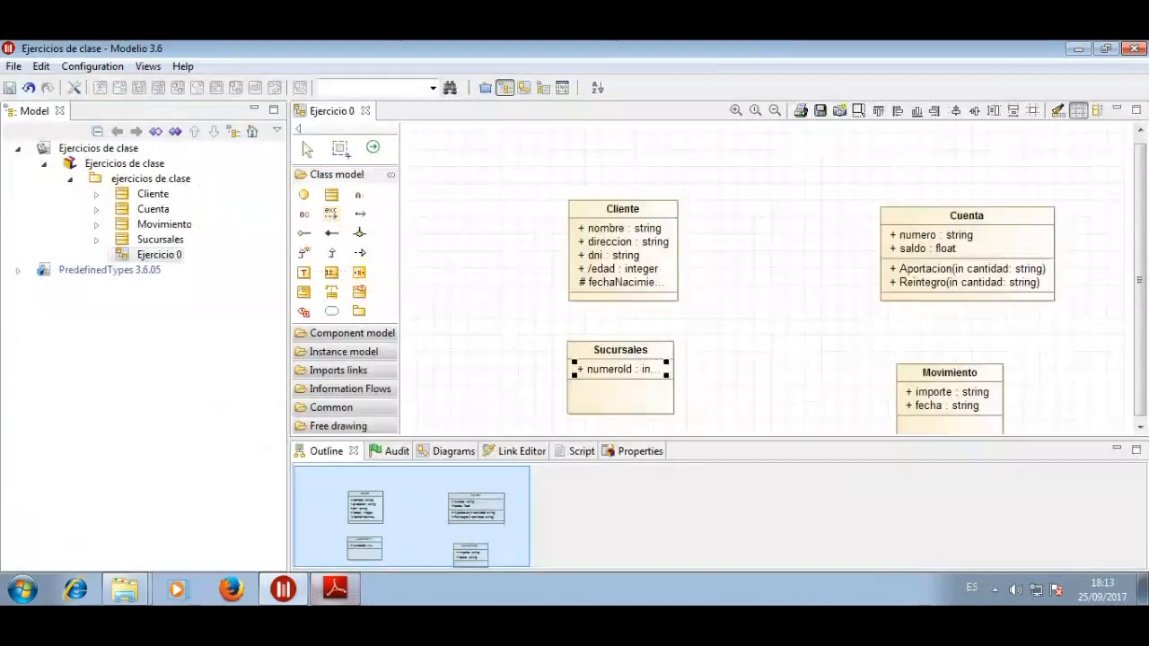
pyautogui.click(360, 195)
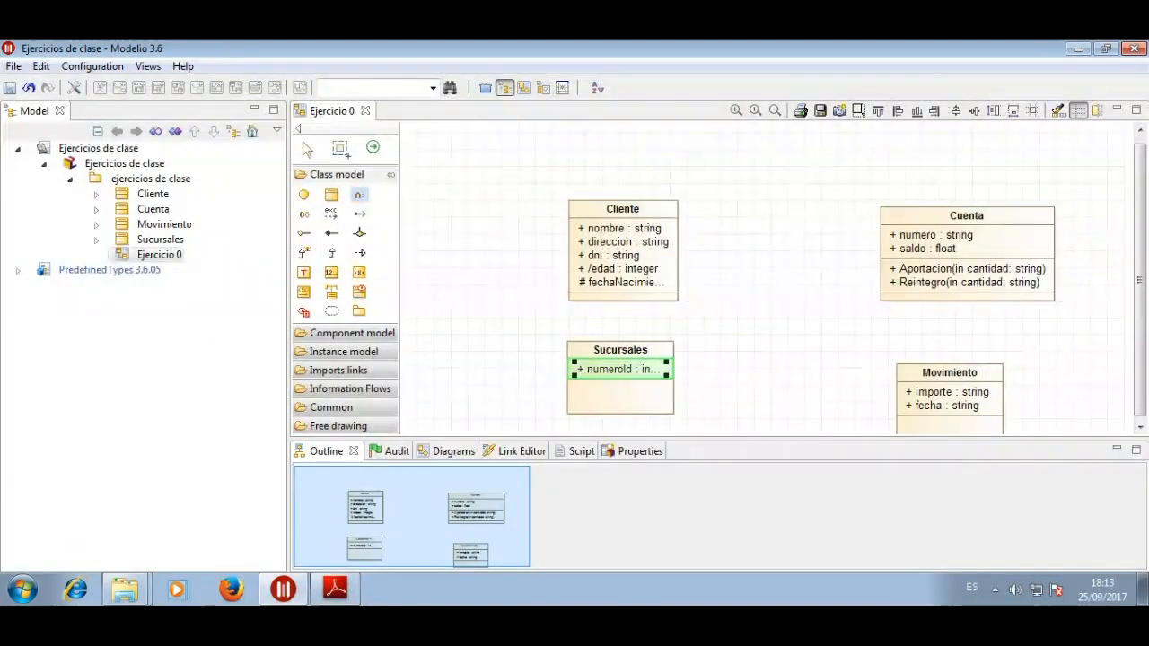
pyautogui.click(619, 369)
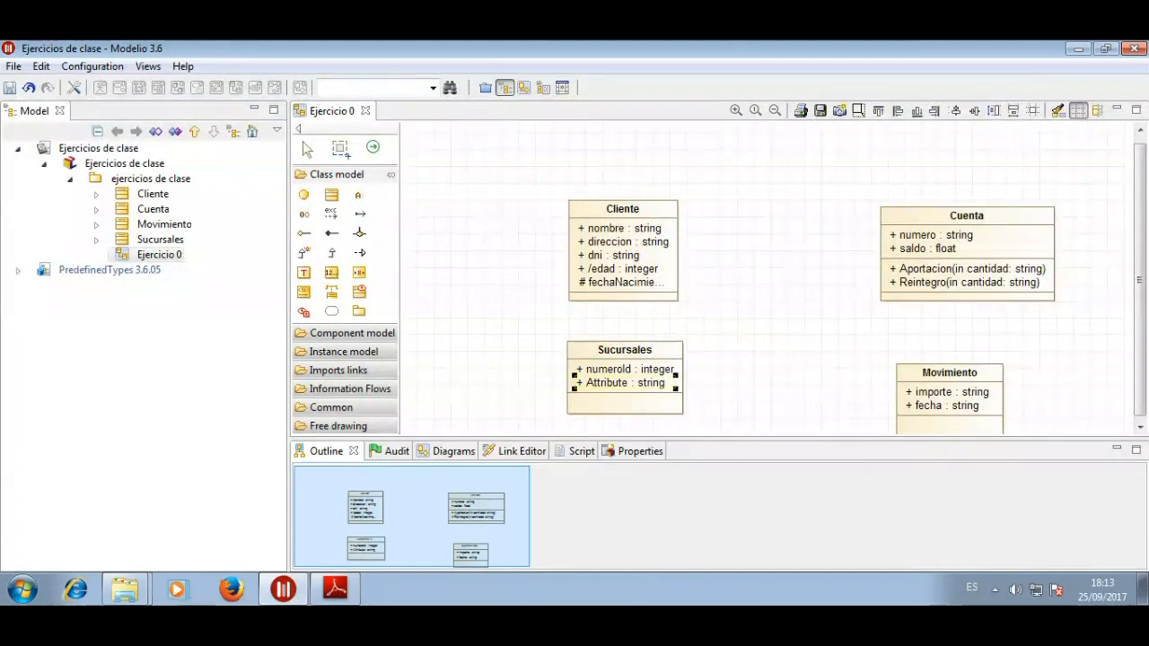
pyautogui.doubleClick(626, 384)
pyautogui.click(602, 171)
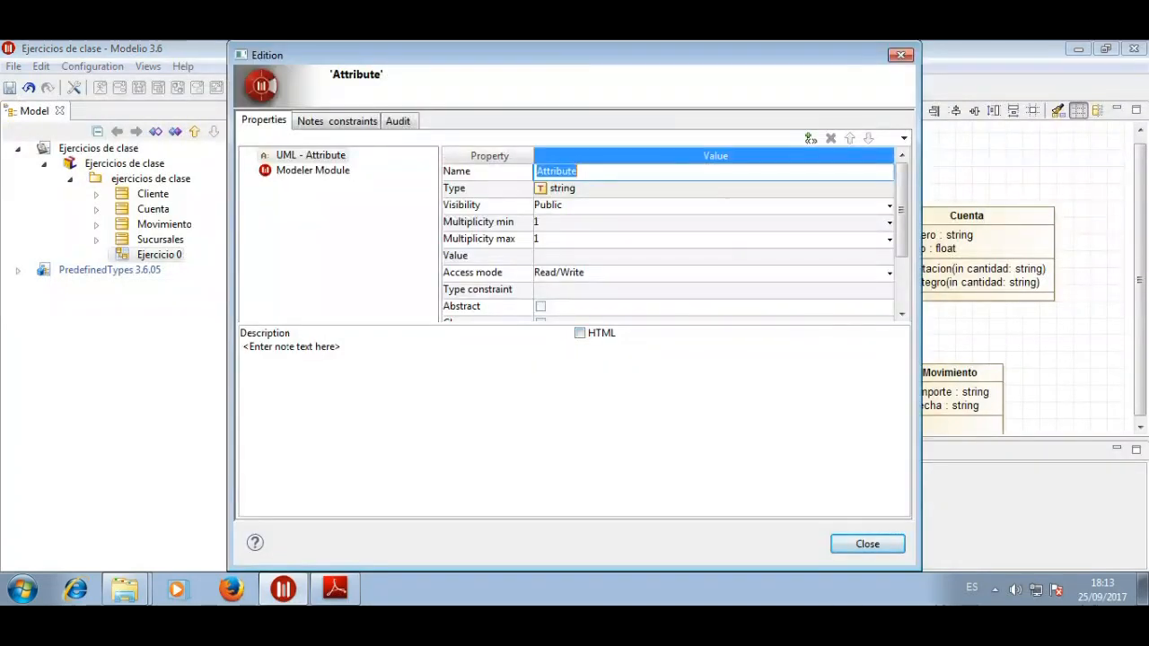
pyautogui.write('direccion')
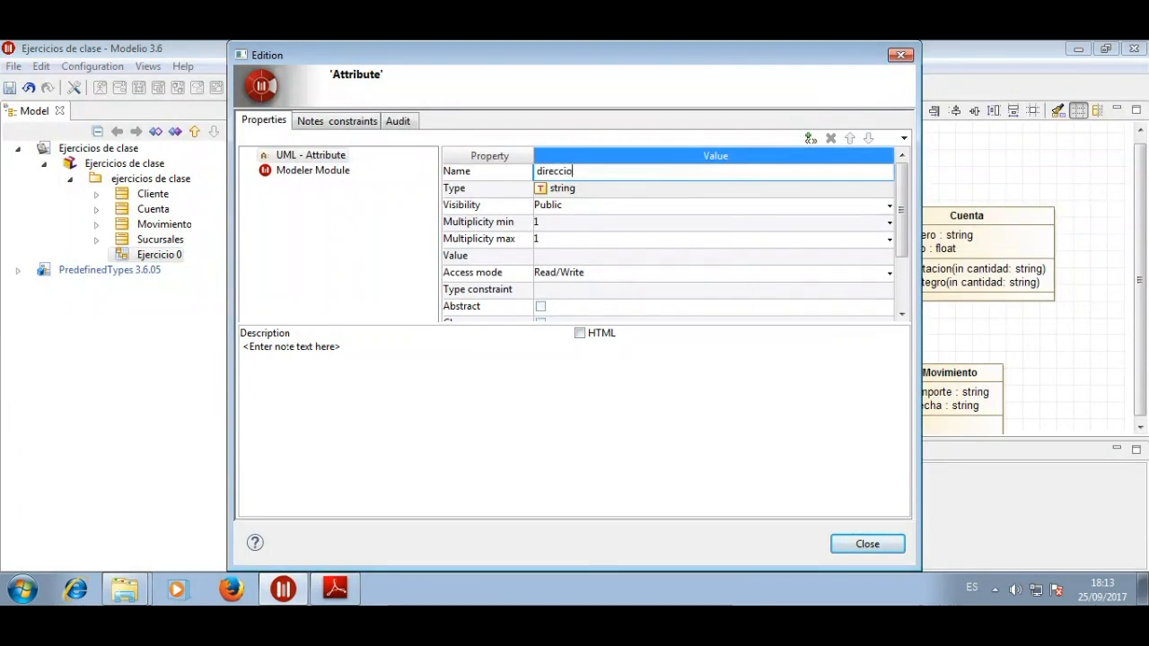
pyautogui.click(867, 544)
# Add a third attribute to the Sucursales class and name it "telefono"
pyautogui.click(359, 195)
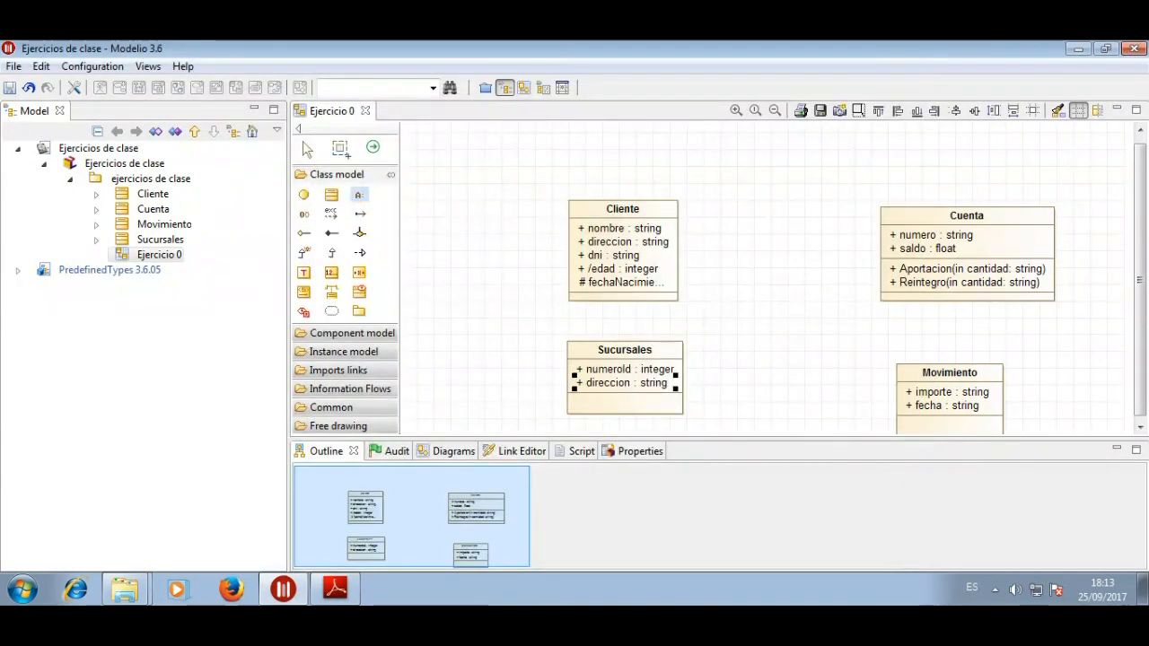
pyautogui.click(629, 382)
pyautogui.click(624, 396)
pyautogui.doubleClick(624, 396)
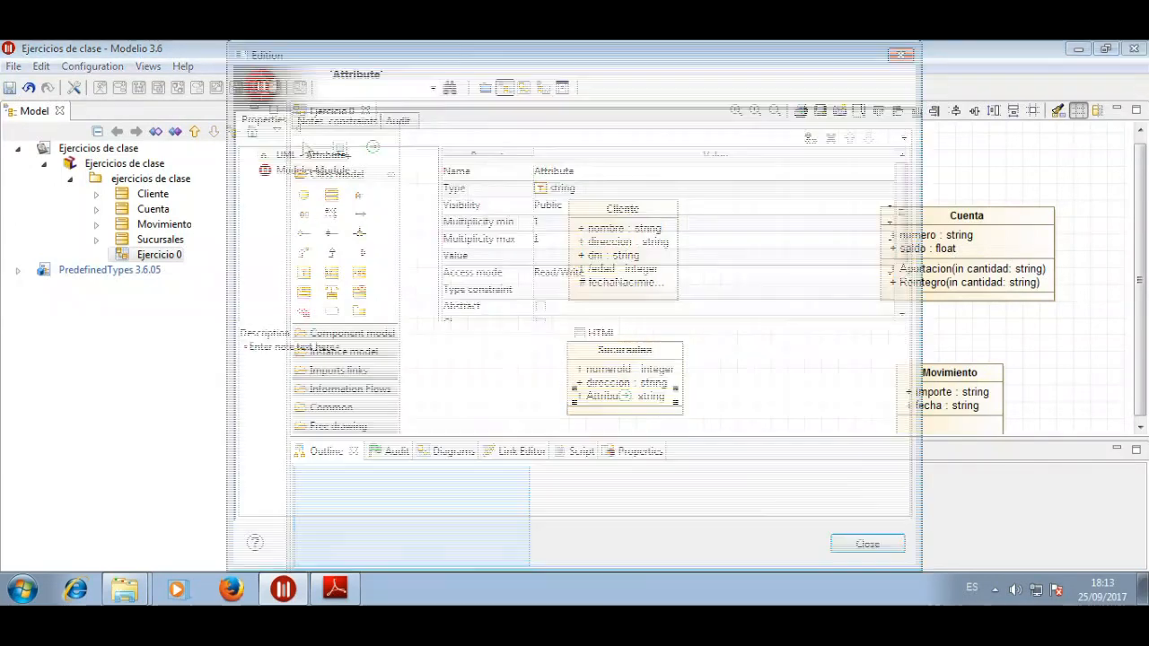
pyautogui.click(574, 172)
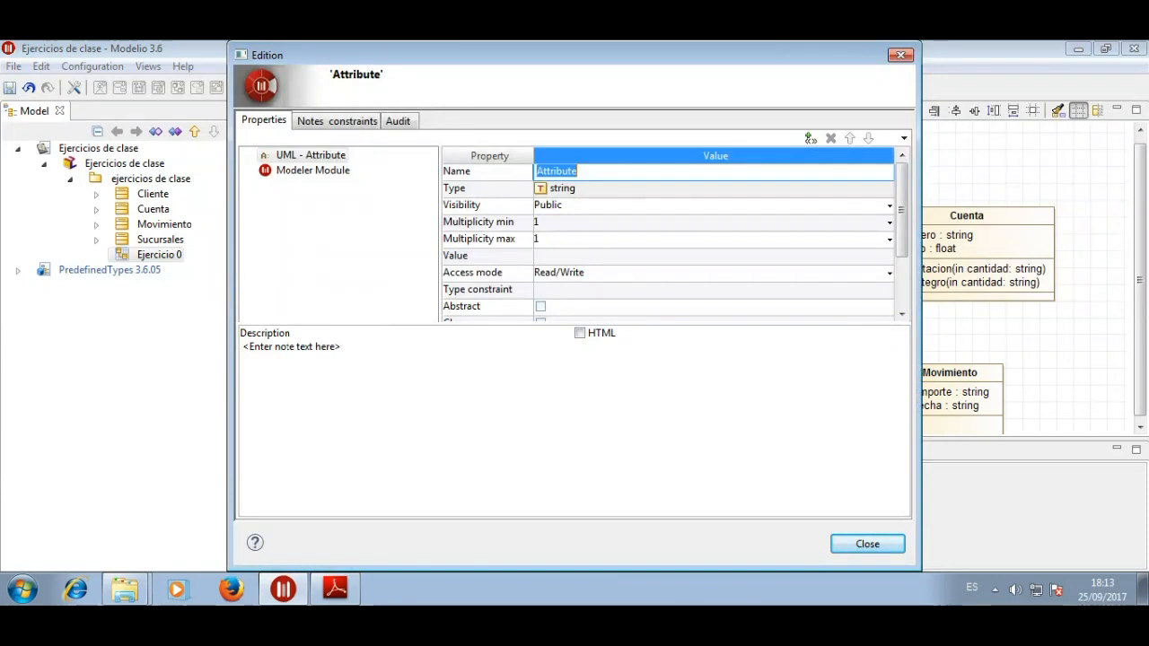
pyautogui.write('telefono')
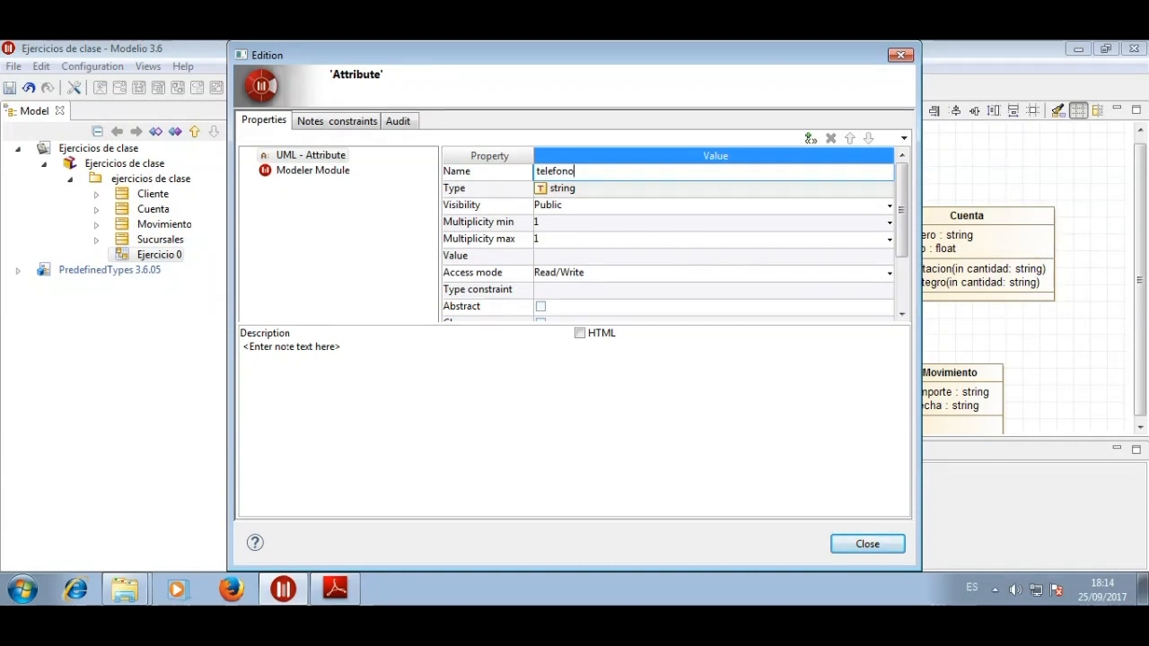
pyautogui.click(868, 544)
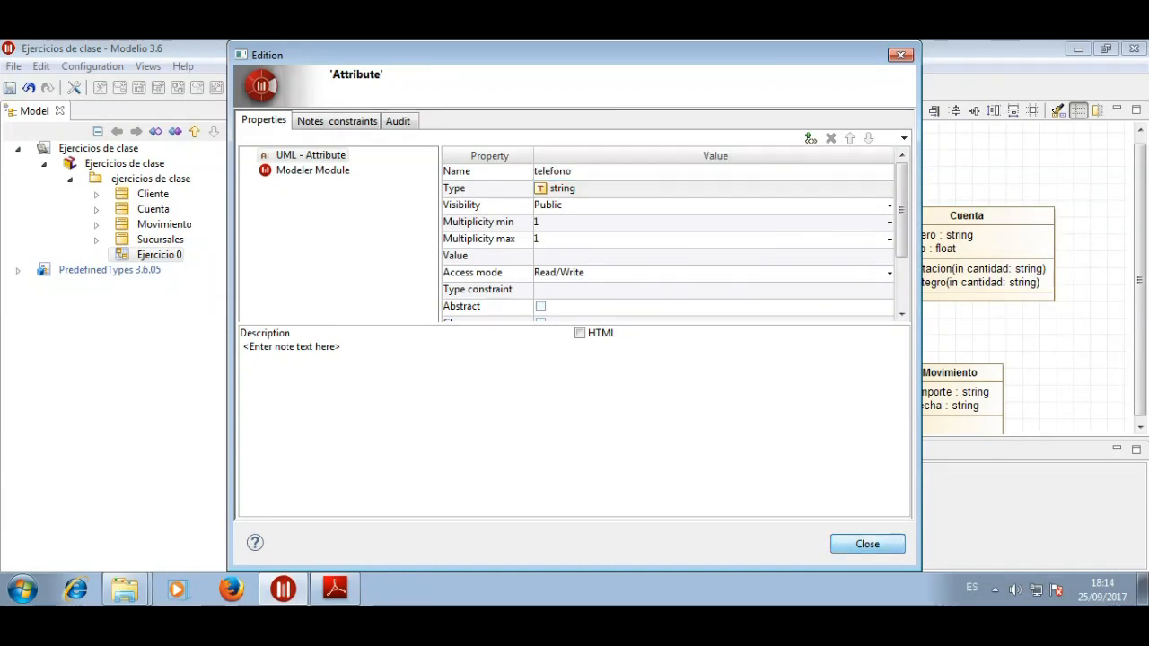
# Move the Movimiento class closer to Cuenta and connect Cliente to Cuenta with a straight horizontal composition
pyautogui.moveTo(949, 374)
pyautogui.mouseDown()
pyautogui.moveTo(958, 363)
pyautogui.moveTo(942, 352)
pyautogui.mouseUp()
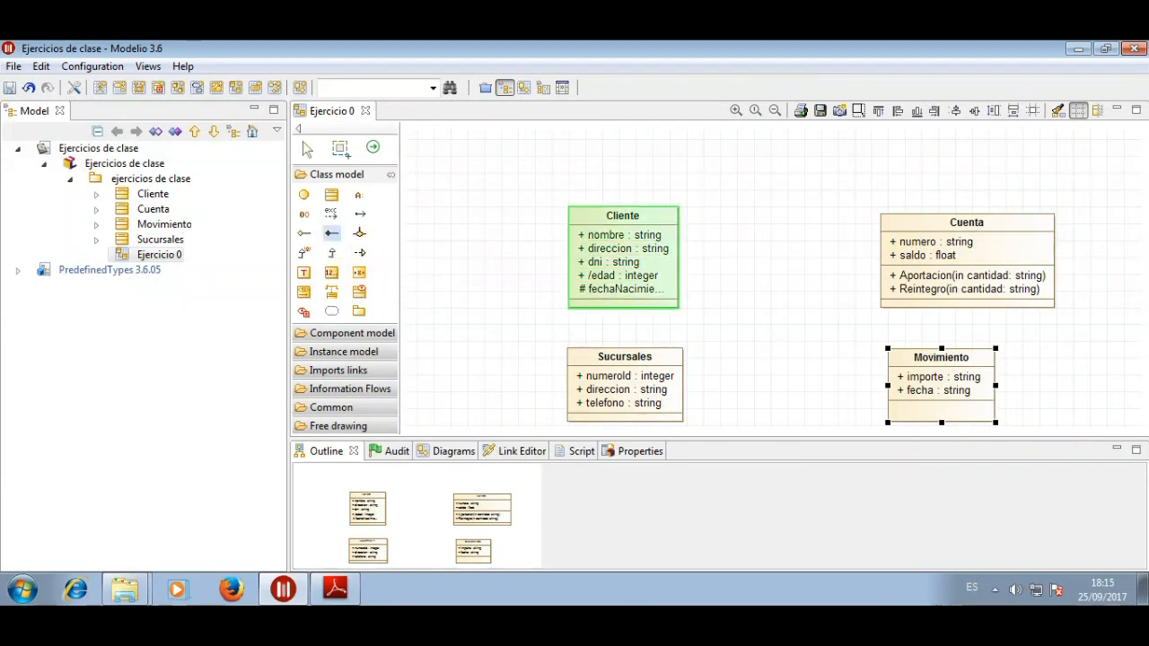
pyautogui.click(635, 214)
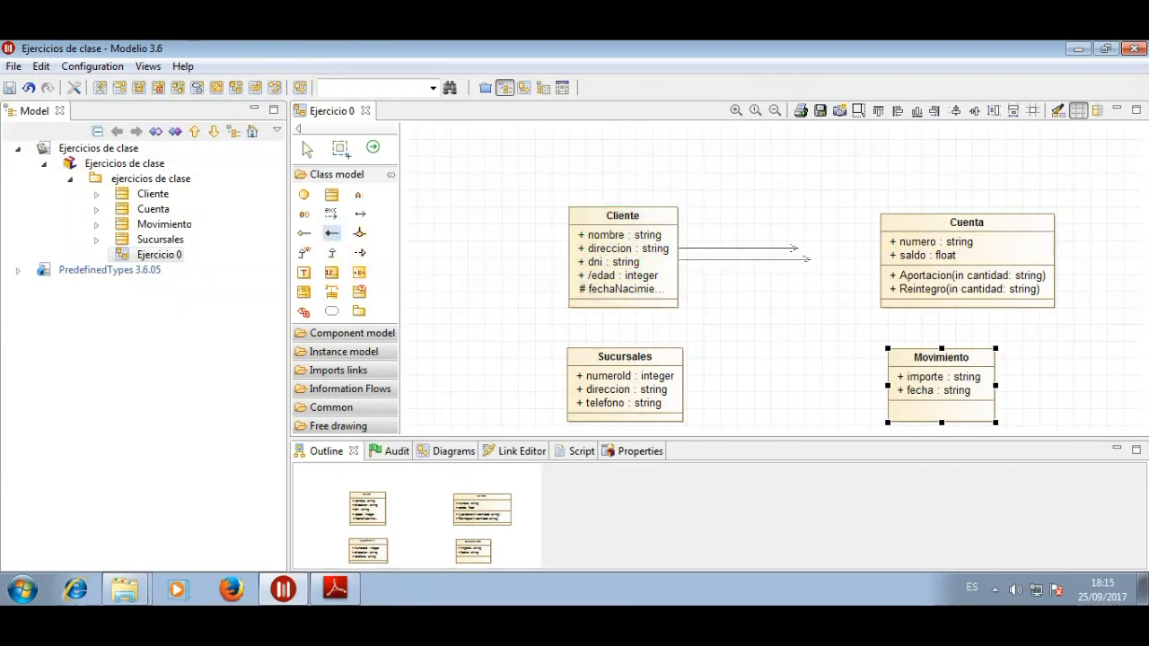
pyautogui.click(880, 222)
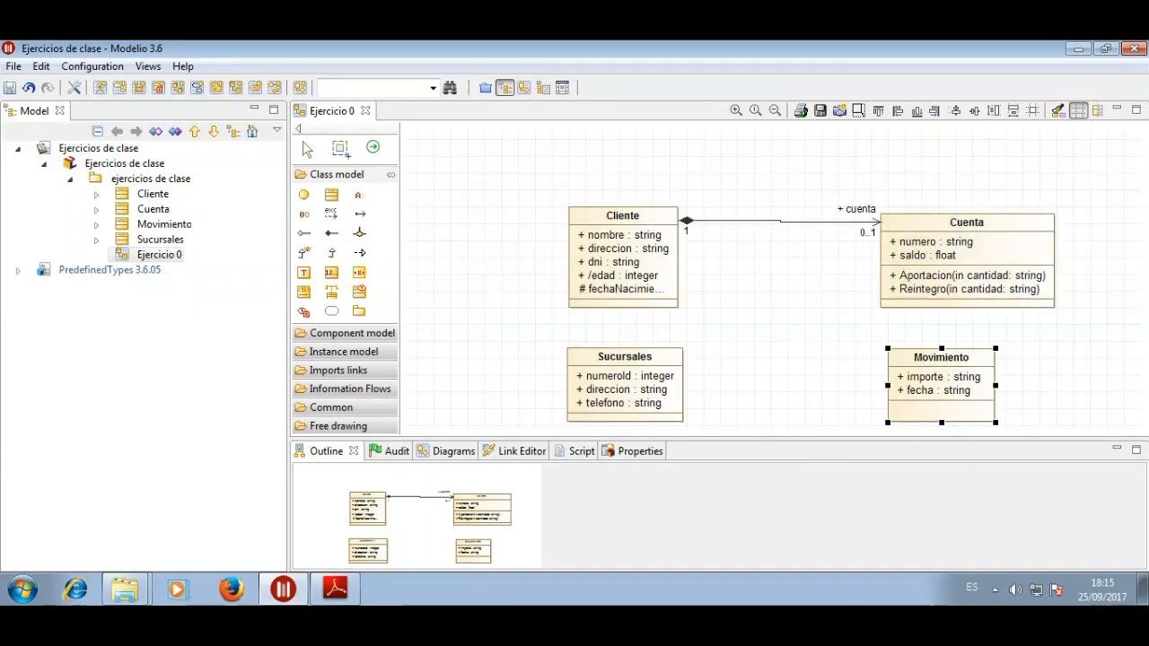
pyautogui.moveTo(831, 222); pyautogui.dragTo(831, 258)
pyautogui.moveTo(730, 220); pyautogui.dragTo(800, 257)
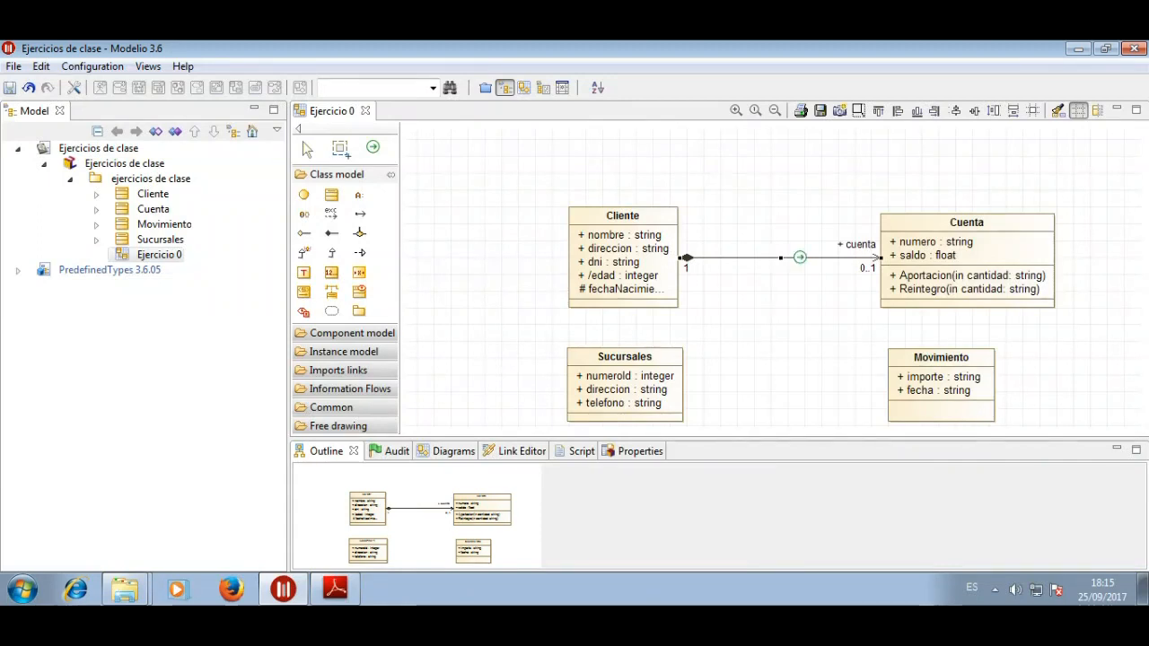
# Set the maximum multiplicity of the Cuenta end of the Cliente–Cuenta composition to *
pyautogui.click(868, 269)
pyautogui.doubleClick(868, 268)
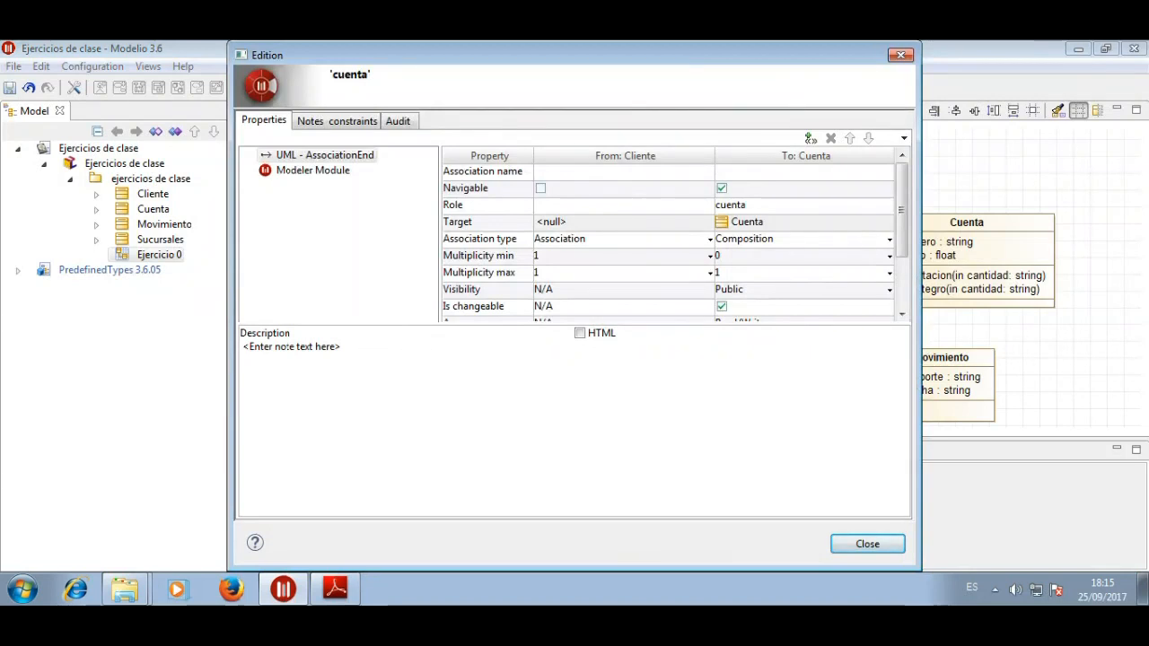
pyautogui.click(889, 273)
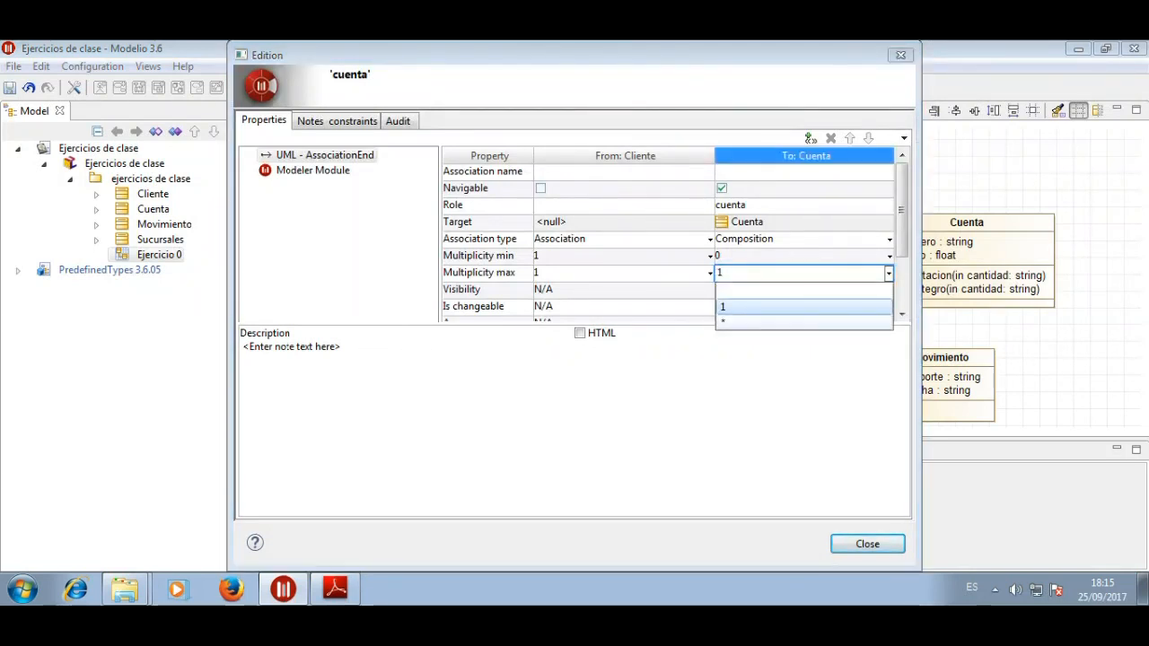
pyautogui.click(804, 322)
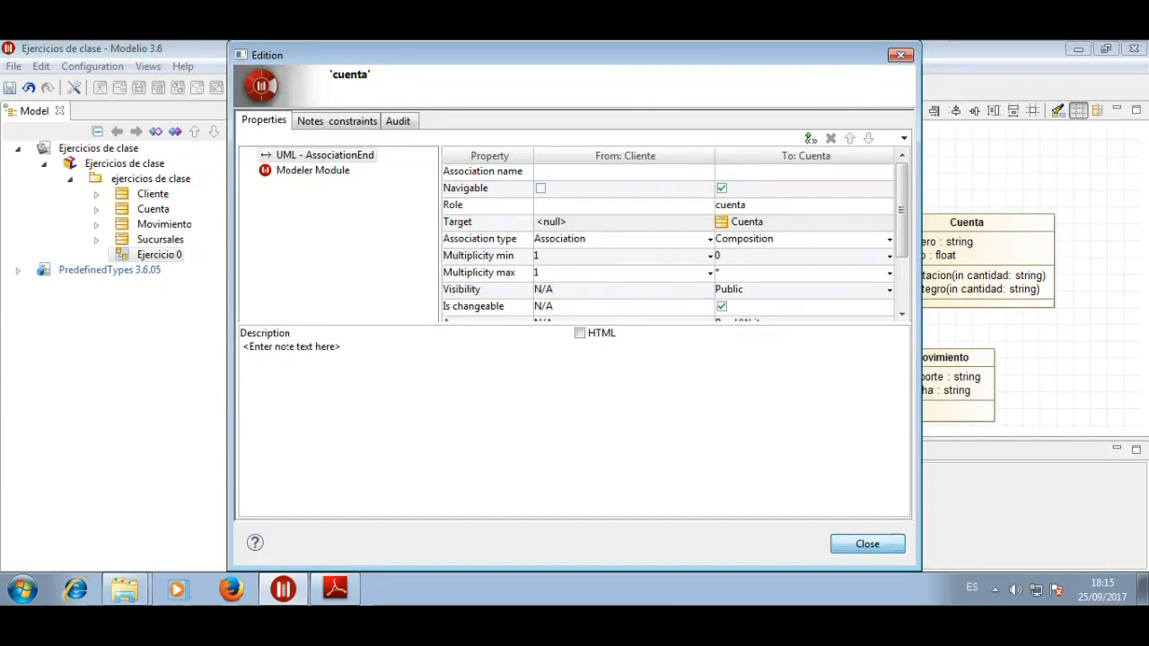
pyautogui.click(868, 544)
pyautogui.press('Escape')
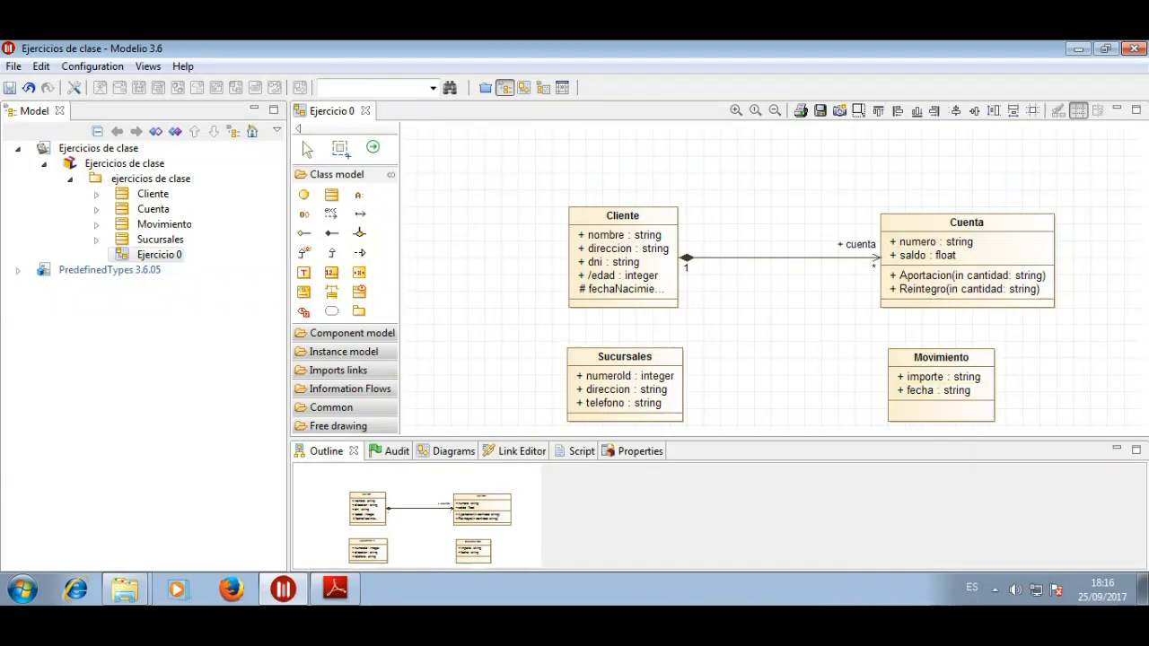
# Create a composition from the Cuenta class down to the Movimiento class
pyautogui.click(332, 233)
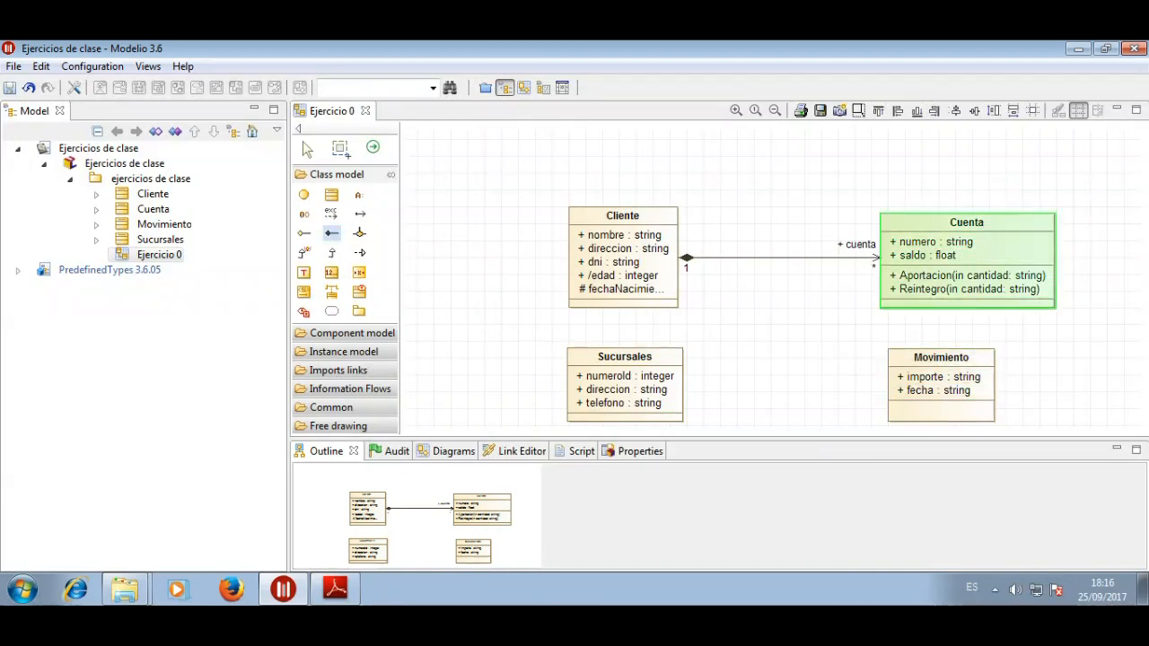
pyautogui.click(957, 270)
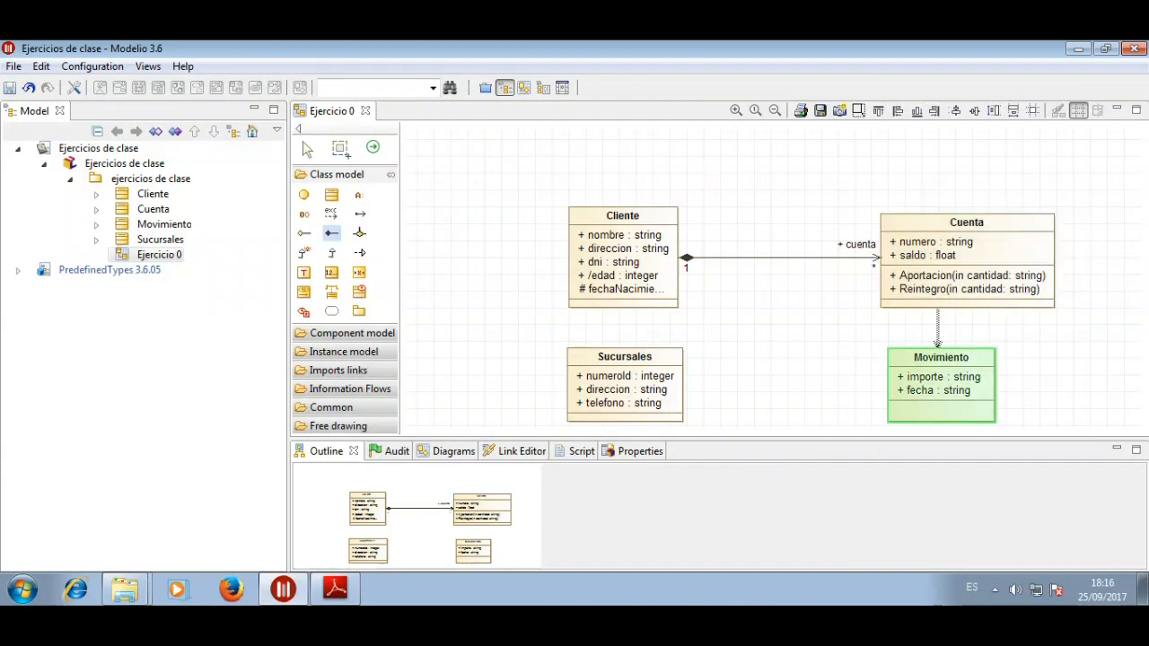
pyautogui.click(939, 345)
# Set the maximum multiplicity of the Movimiento end of the Cuenta–Movimiento composition to *
pyautogui.click(952, 338)
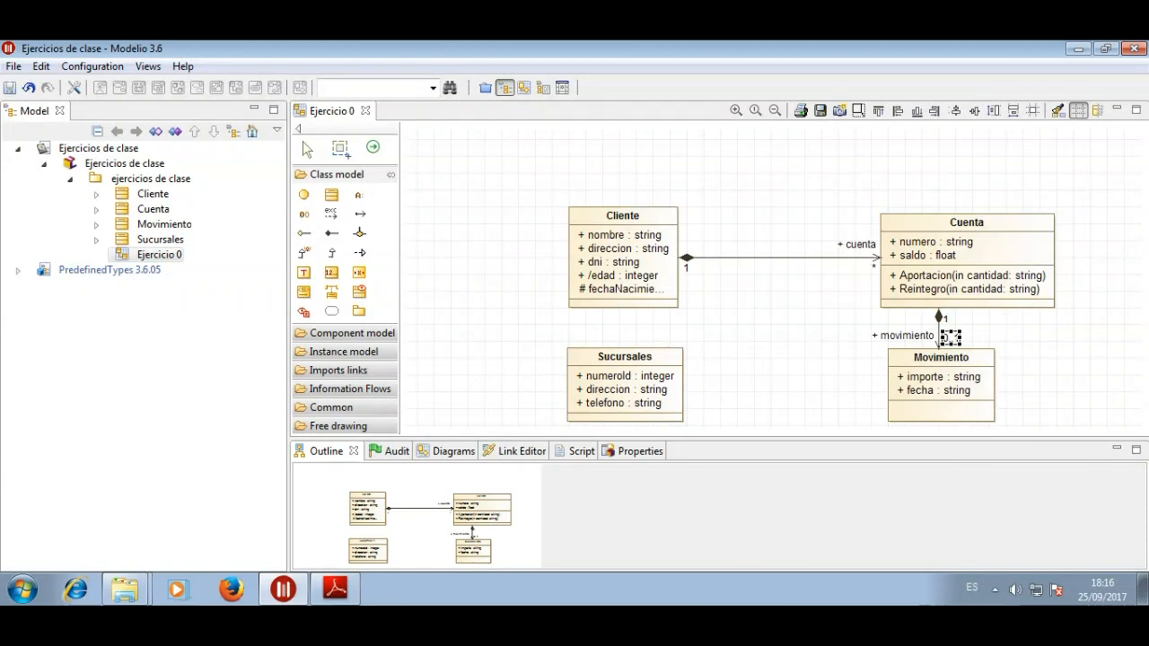
pyautogui.doubleClick(951, 338)
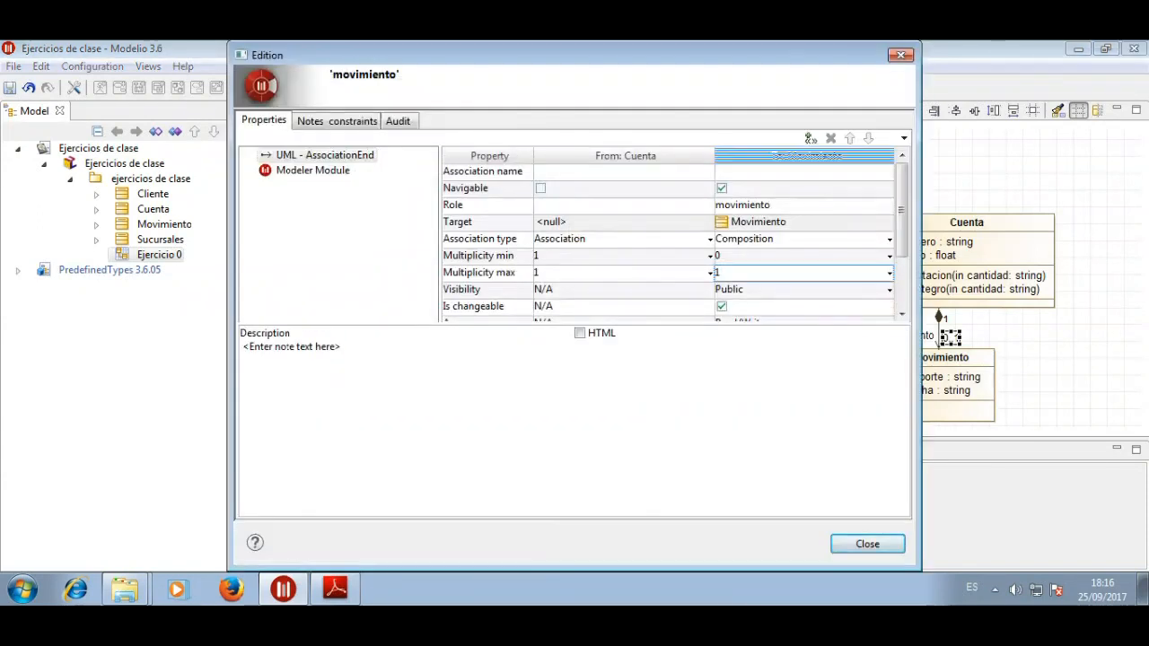
pyautogui.click(889, 273)
pyautogui.click(844, 324)
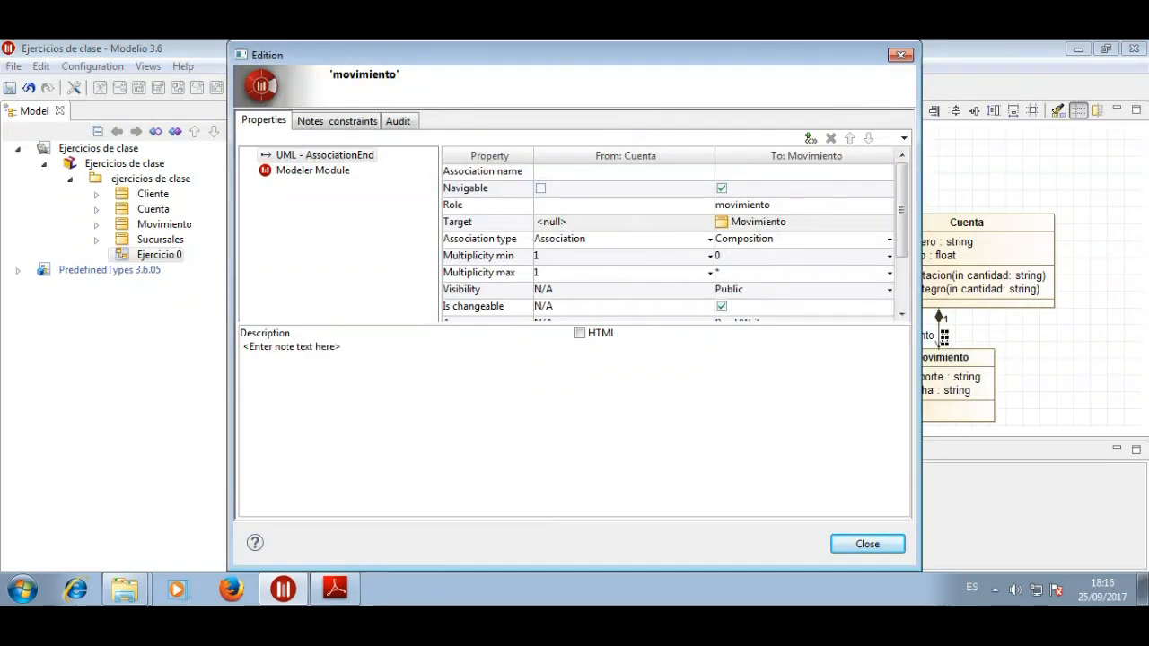
pyautogui.click(867, 544)
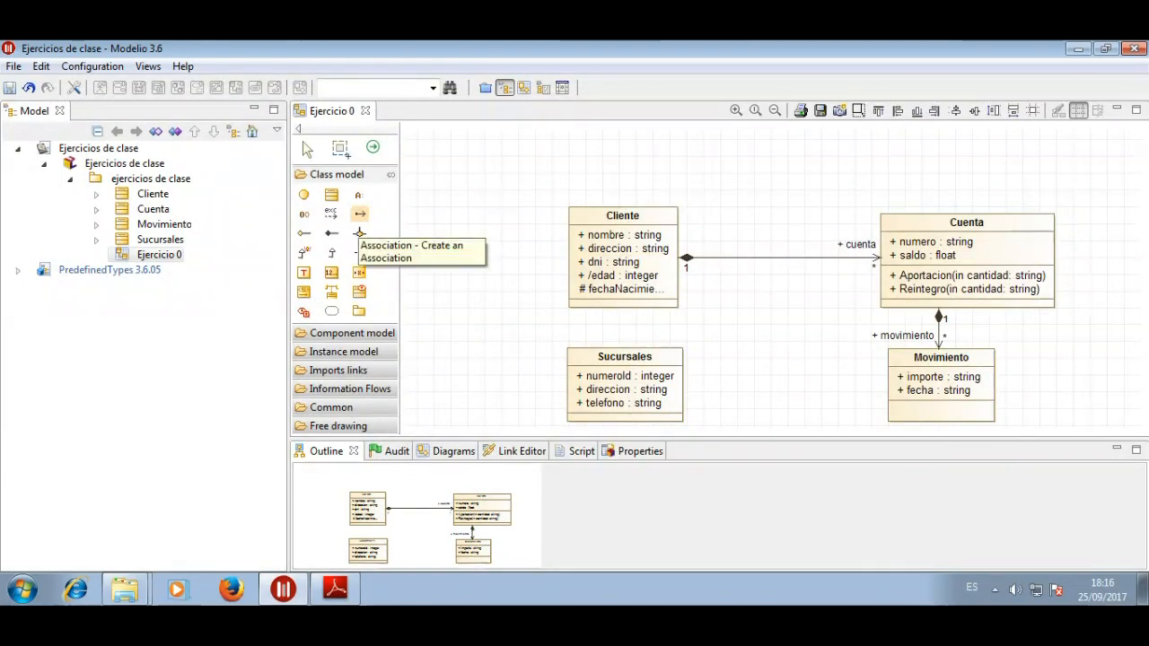
# Create a plain association from the Sucursales class up to the Cliente class
pyautogui.click(359, 214)
pyautogui.click(625, 363)
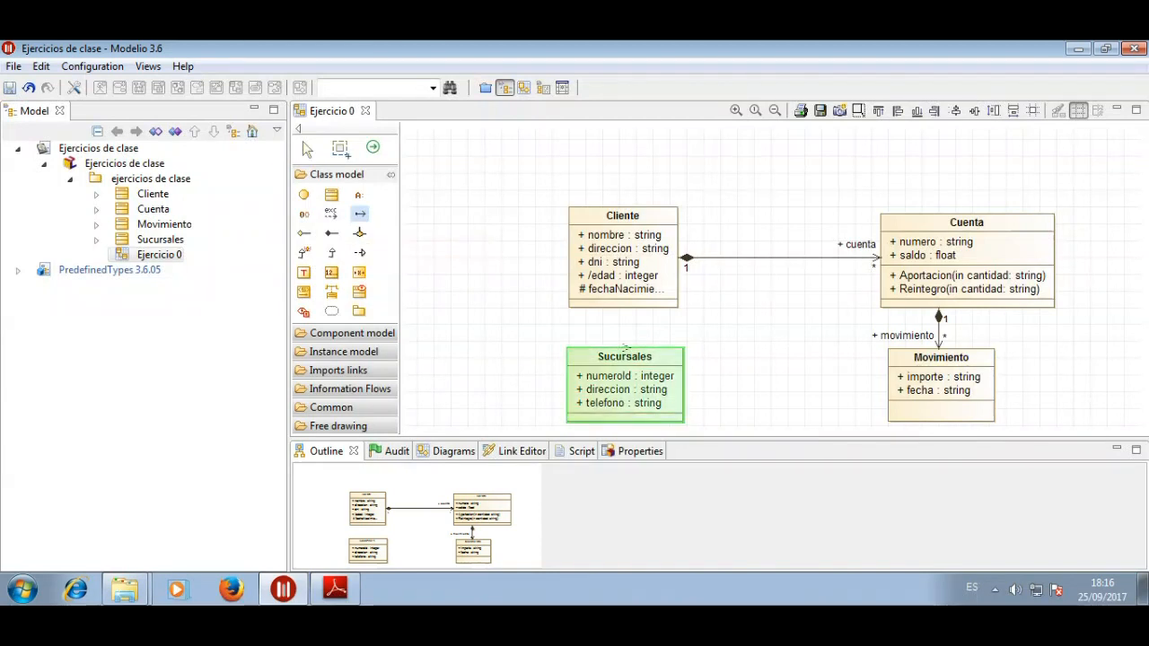
pyautogui.click(619, 303)
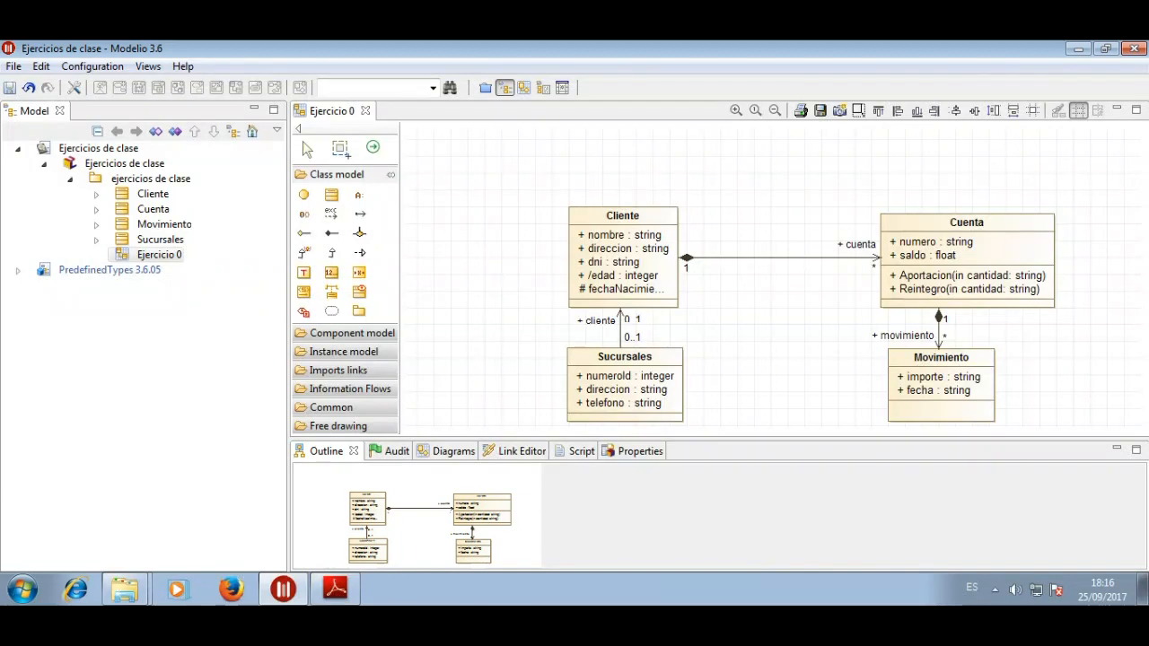
# Set the maximum multiplicity to * at both the Sucursales and Cliente ends of their association
pyautogui.click(632, 337)
pyautogui.doubleClick(633, 337)
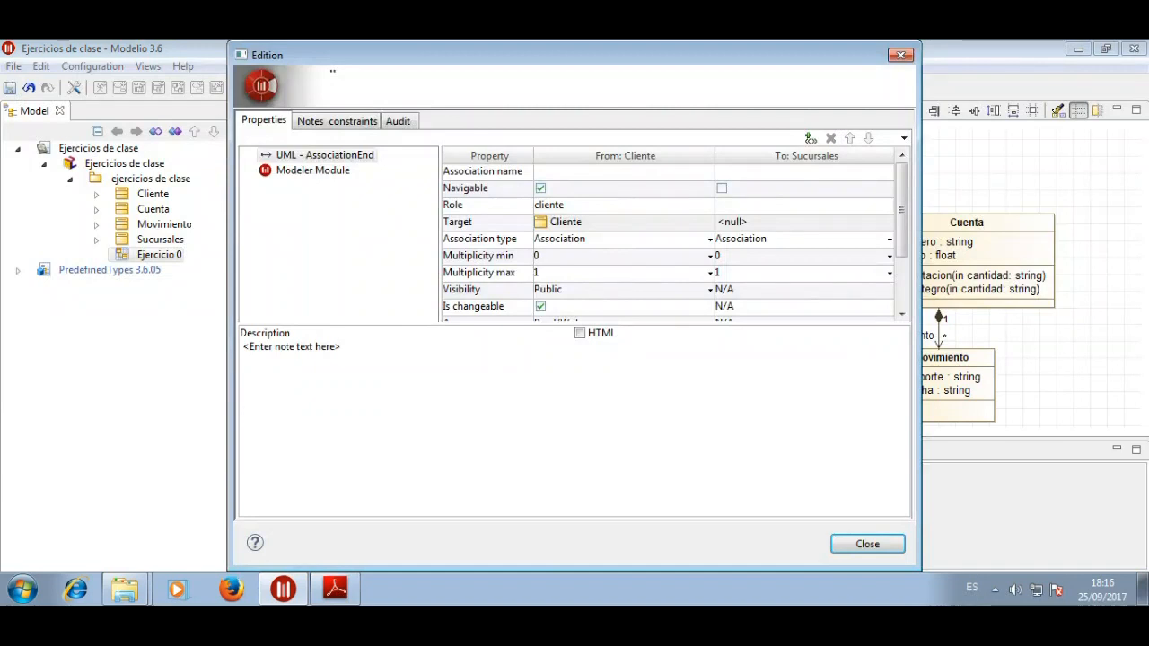
pyautogui.click(804, 272)
pyautogui.click(804, 324)
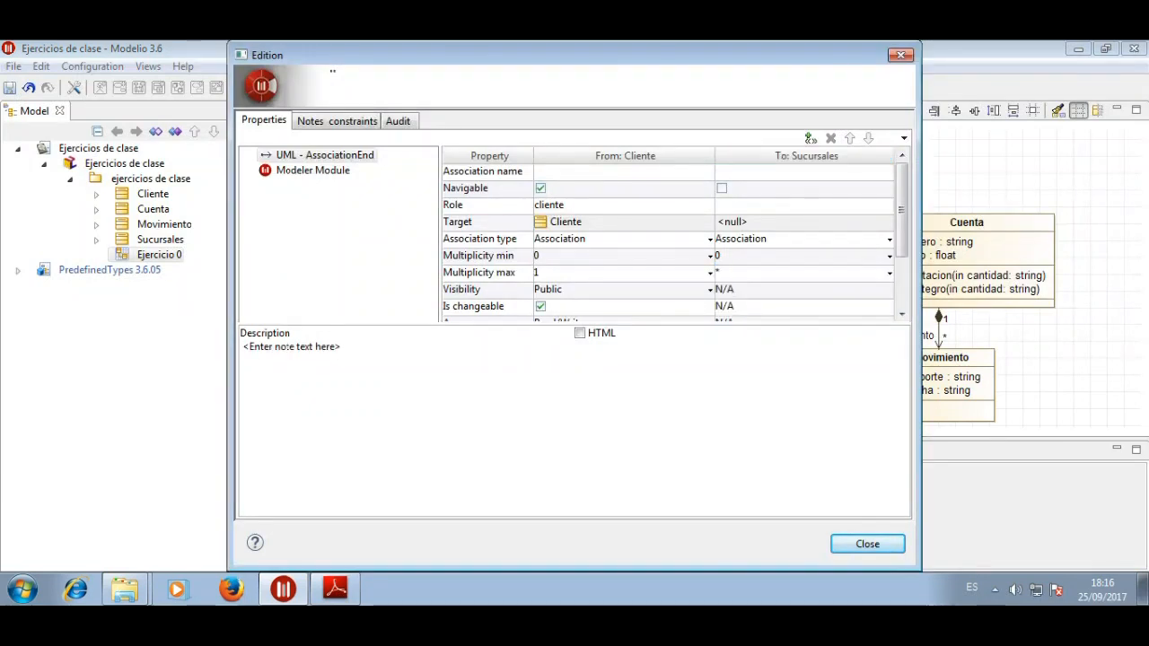
pyautogui.click(624, 273)
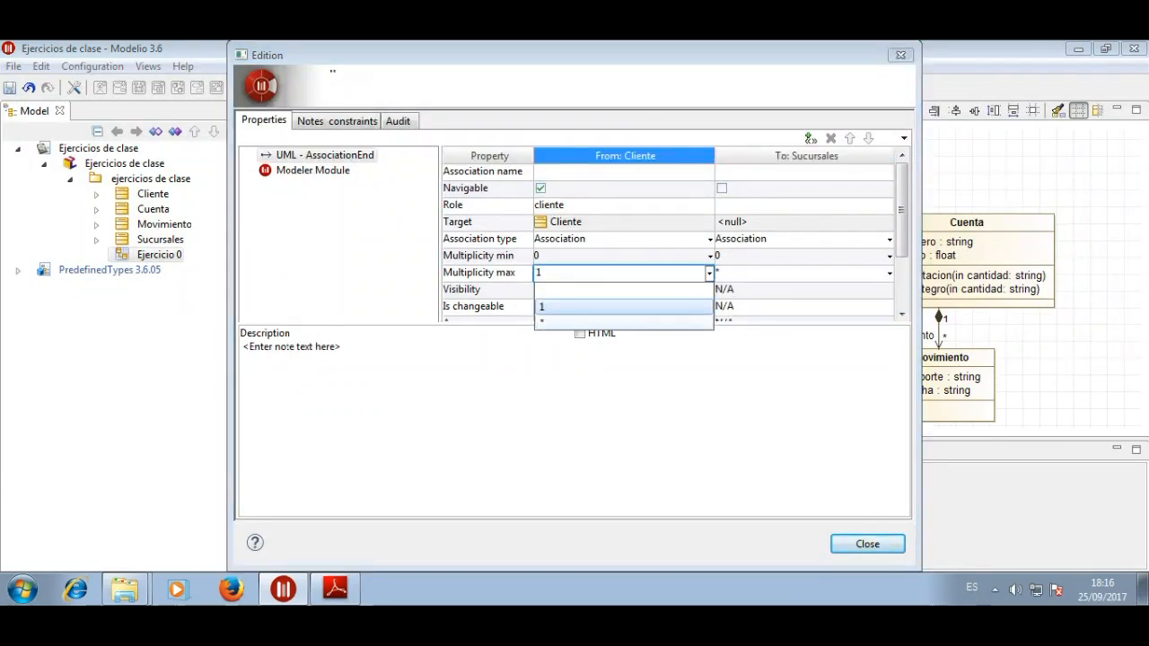
pyautogui.click(624, 324)
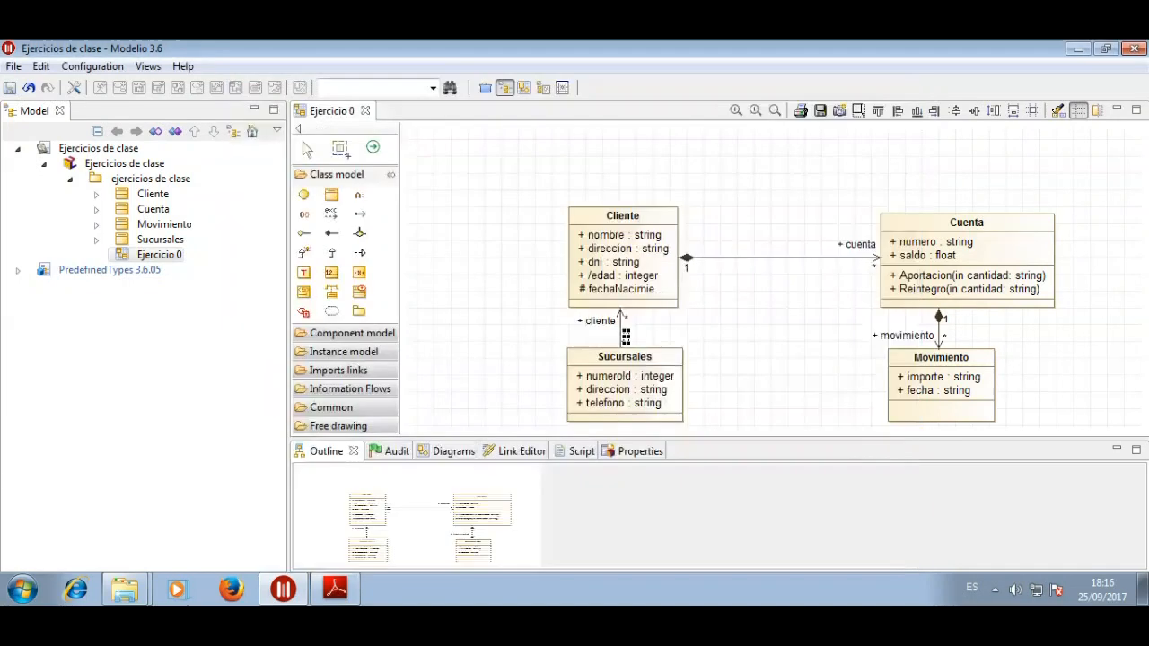
pyautogui.click(867, 544)
pyautogui.click(774, 370)
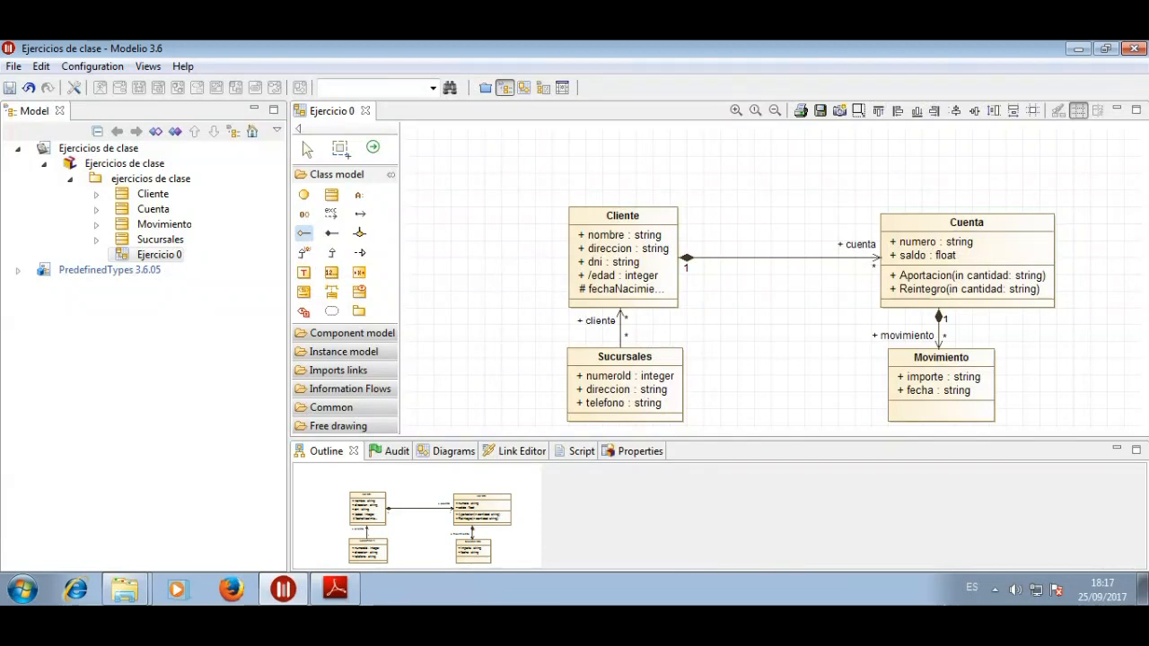
# Create an aggregation from Sucursales to Cuenta and set the maximum multiplicity of its Cuenta end to *
pyautogui.click(675, 361)
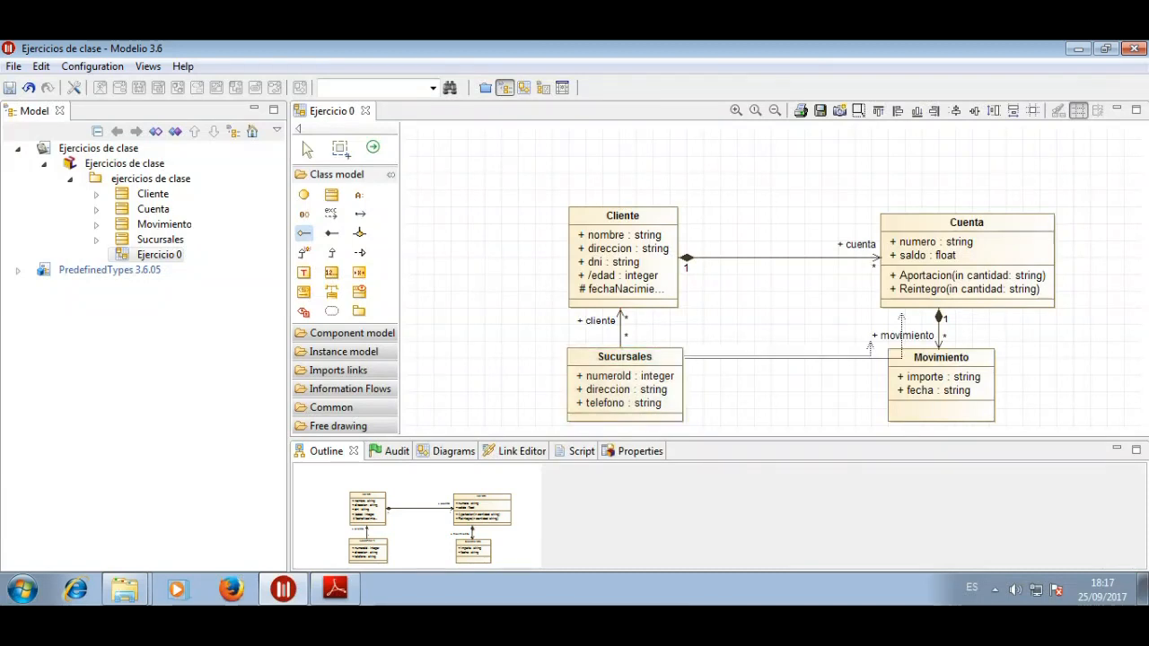
pyautogui.click(885, 301)
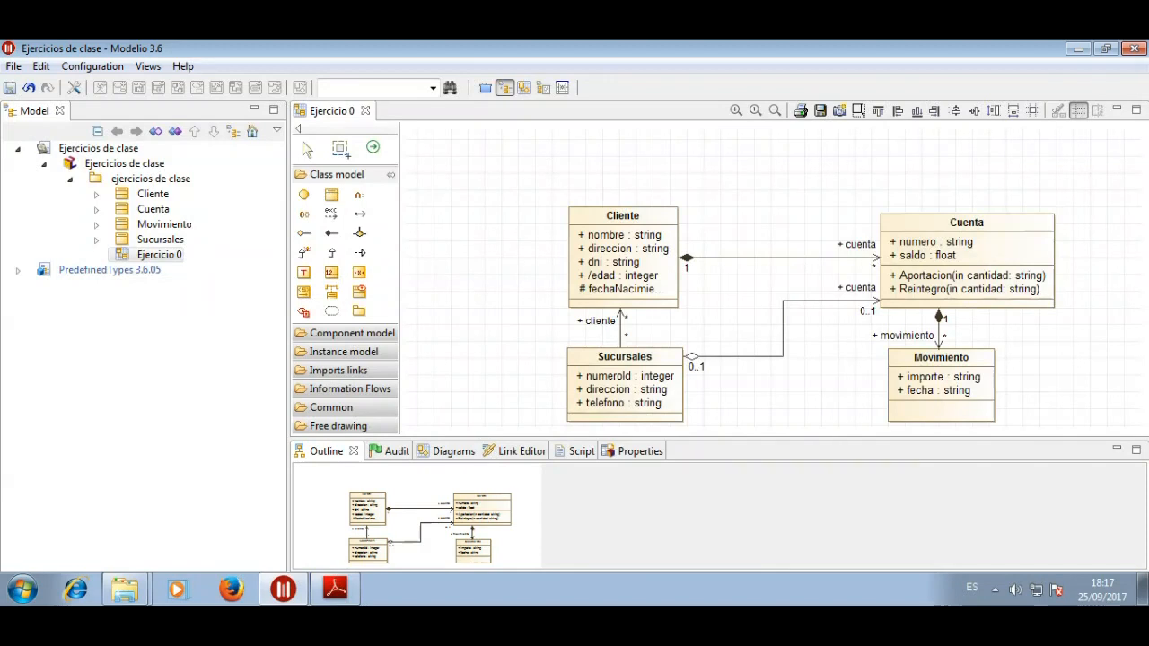
pyautogui.click(867, 311)
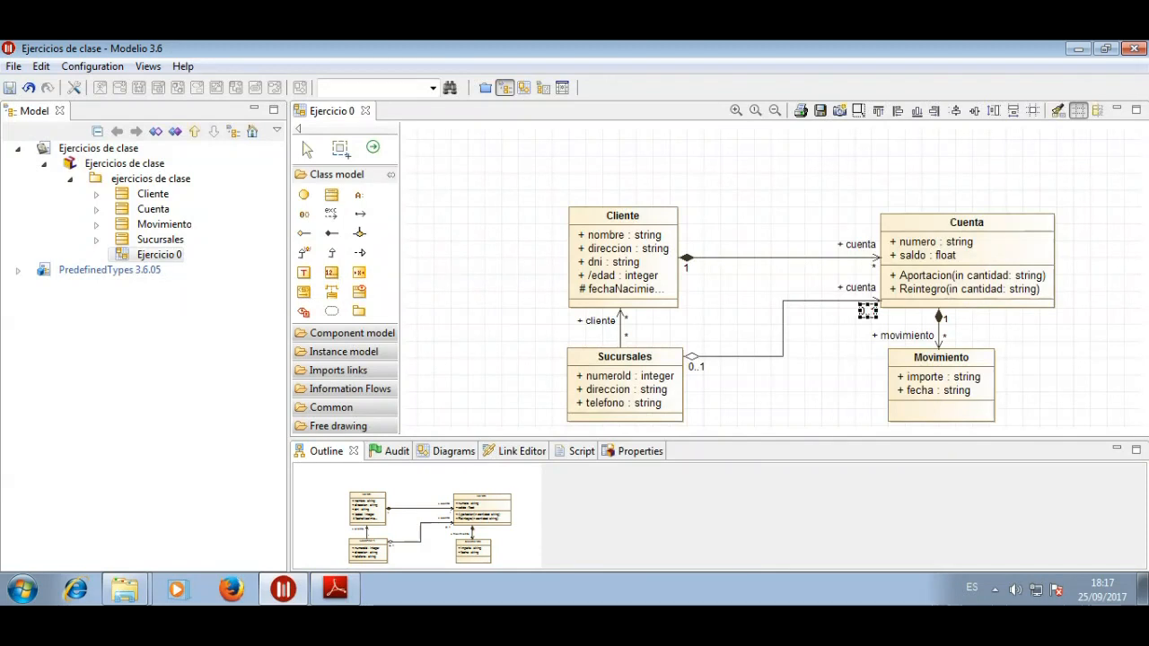
pyautogui.doubleClick(868, 310)
pyautogui.click(790, 272)
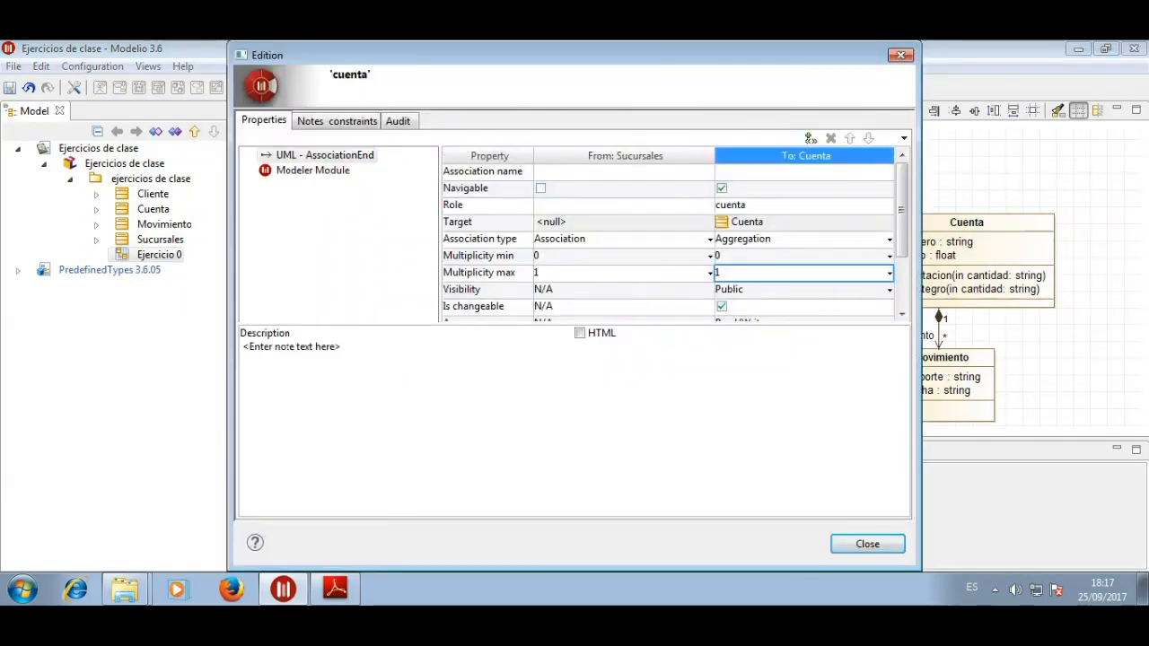
pyautogui.click(888, 273)
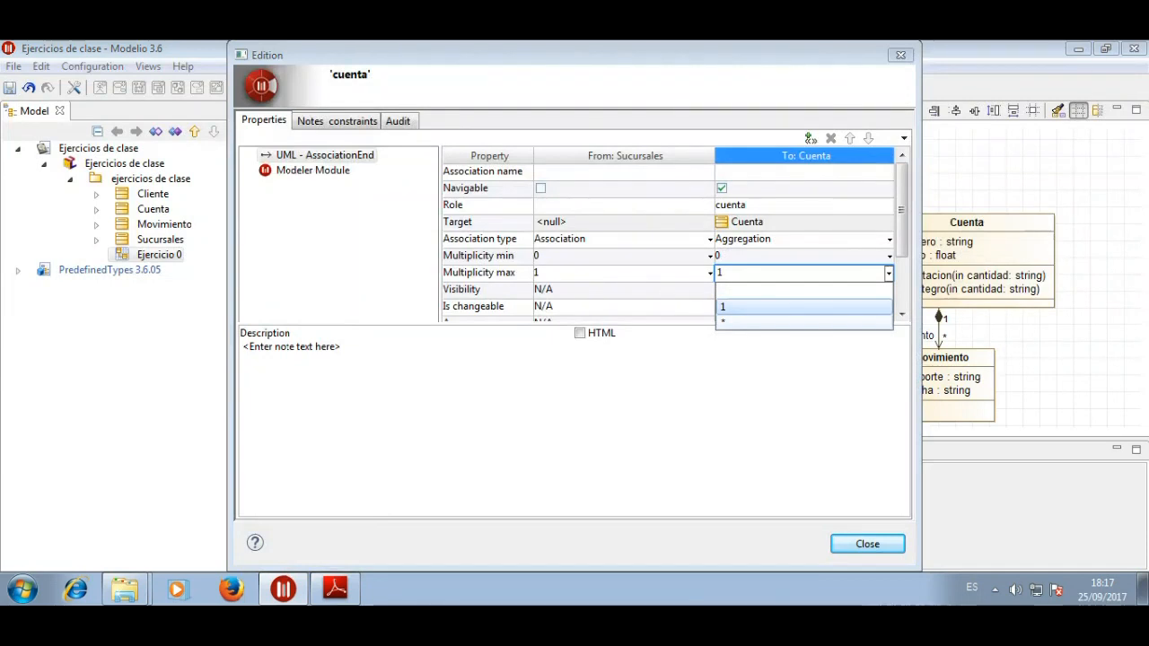
pyautogui.click(790, 323)
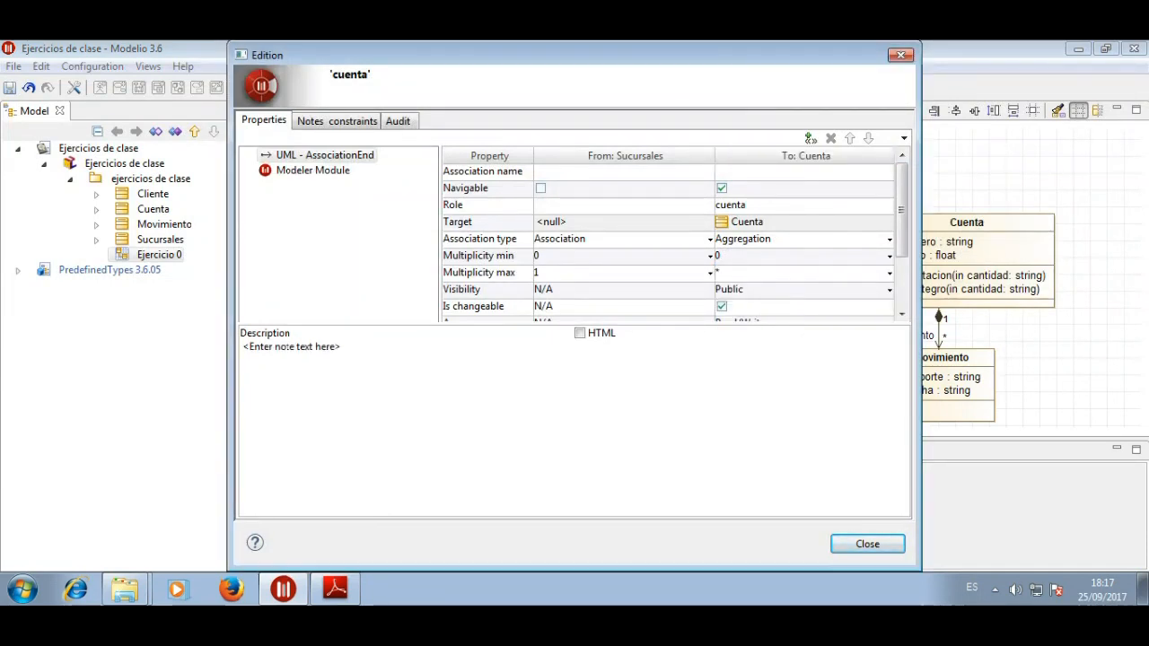
# Set the minimum multiplicity of the Sucursales end of the Sucursales–Cuenta aggregation to 1
pyautogui.click(709, 257)
pyautogui.click(625, 306)
pyautogui.click(868, 544)
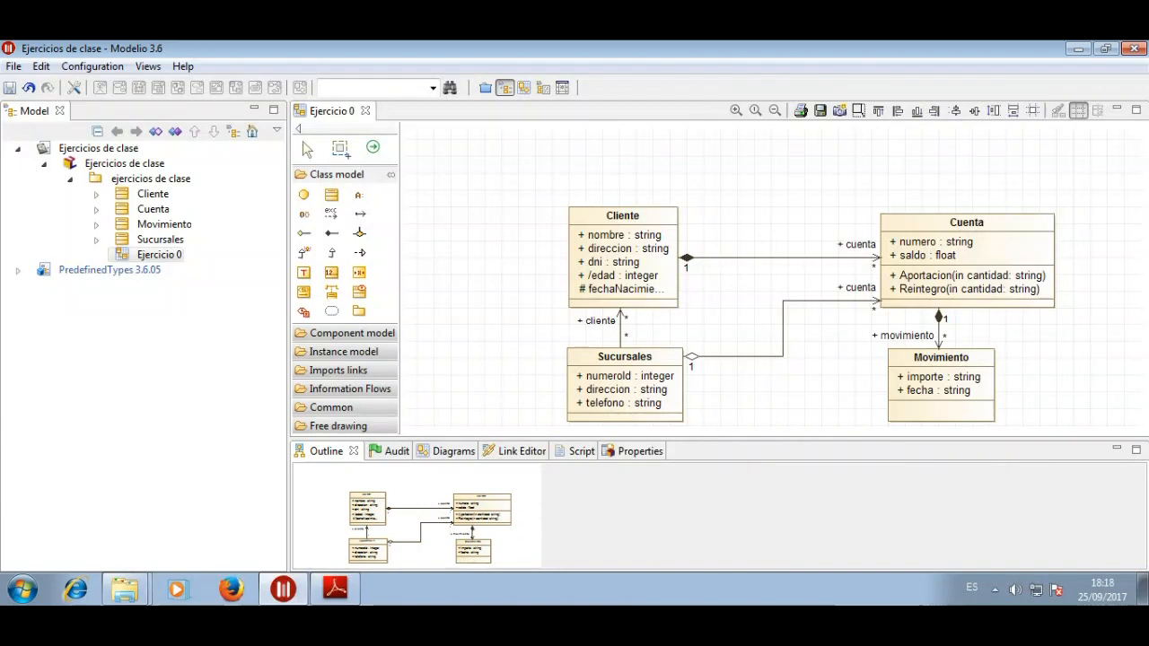
pyautogui.hotkey('ctrl', 'F10')
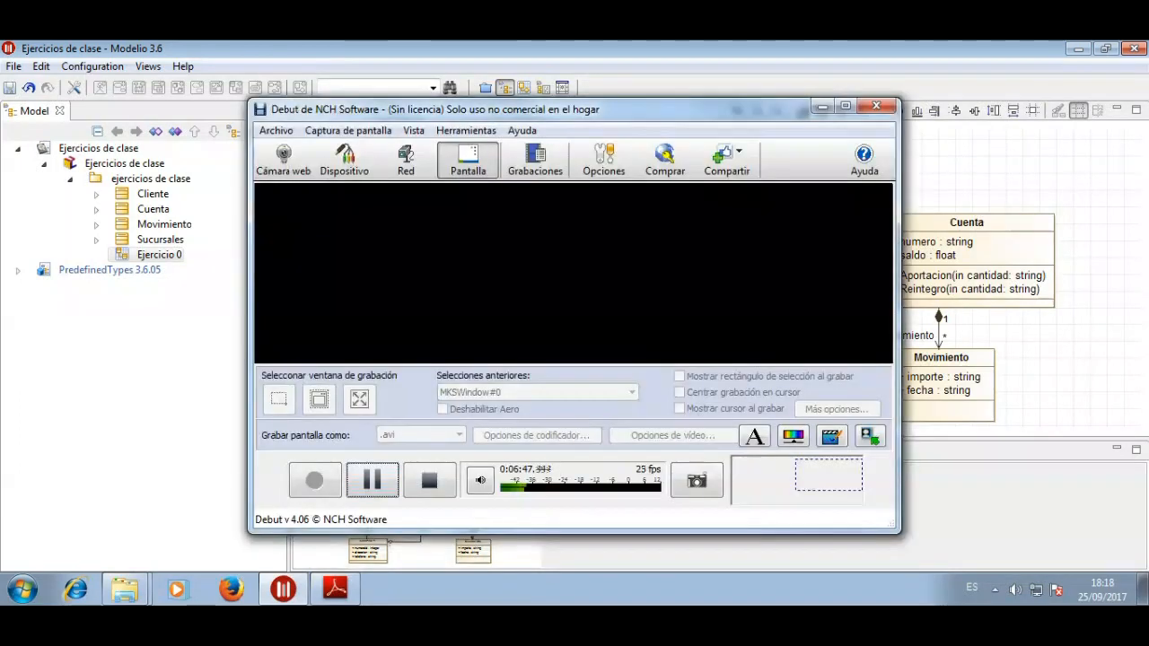